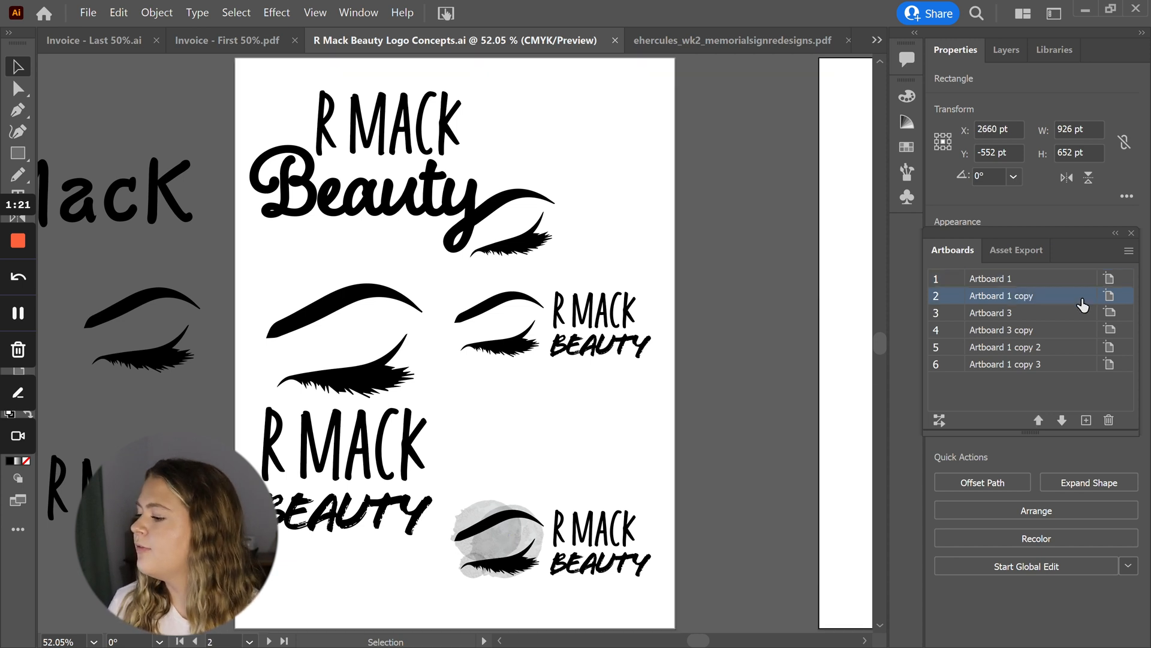
- Review the R Mack Beauty logo concept, lockup variation, and makeup illustration artboards
{"action": "double_click", "coordinate": [1080, 298]}
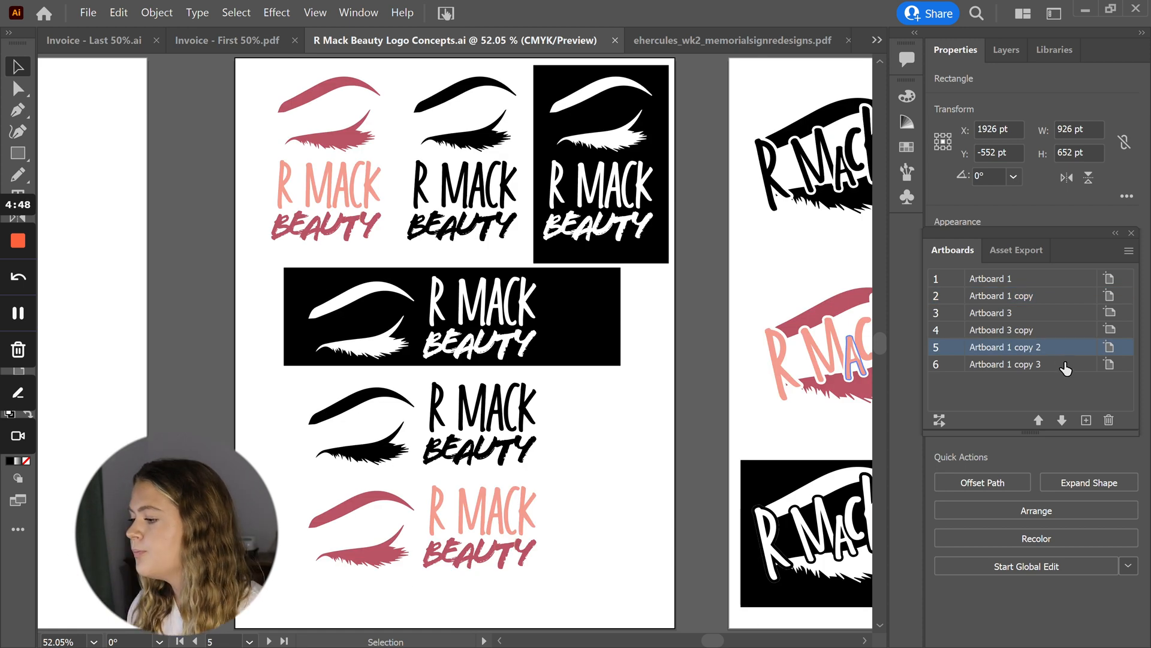
{"action": "double_click", "coordinate": [1065, 367]}
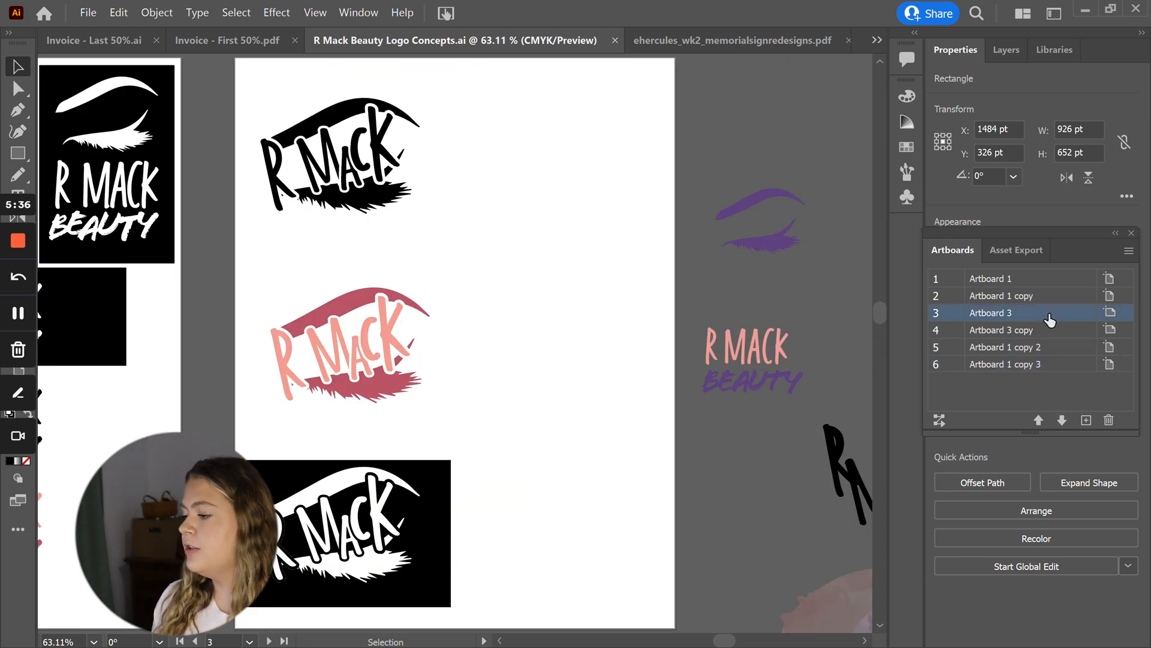
{"action": "double_click", "coordinate": [1049, 318]}
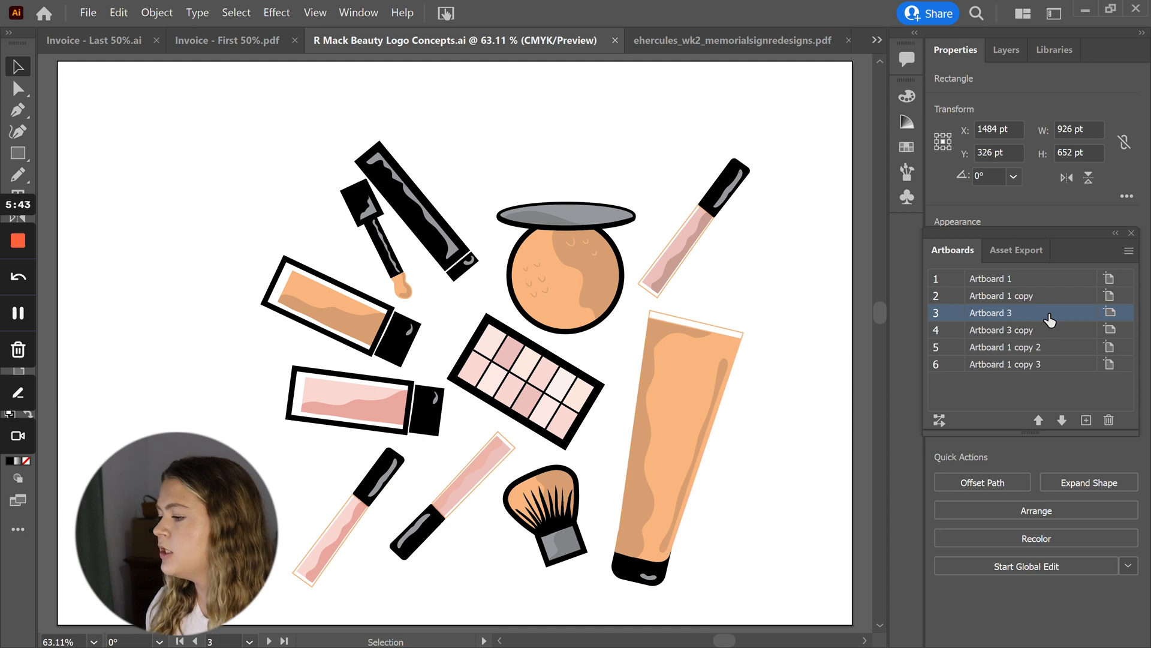
{"action": "left_click", "coordinate": [1052, 331]}
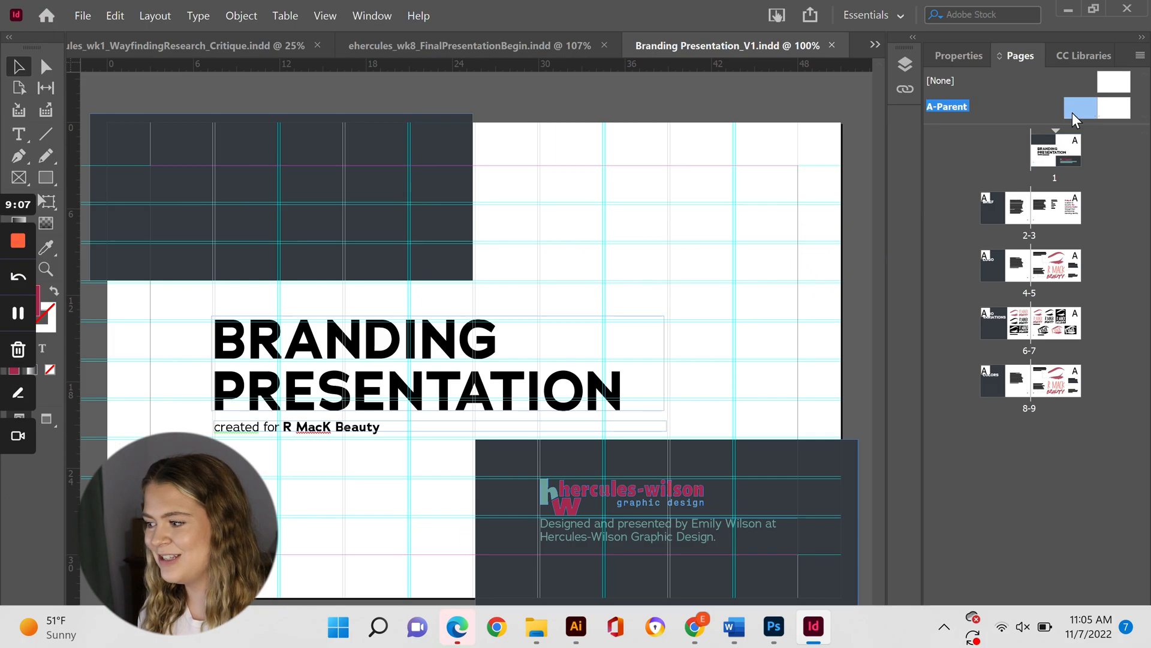
- Review the branding presentation's A-Parent page, title page, and the brief, logo, and logo variation spreads
{"action": "double_click", "coordinate": [1072, 113]}
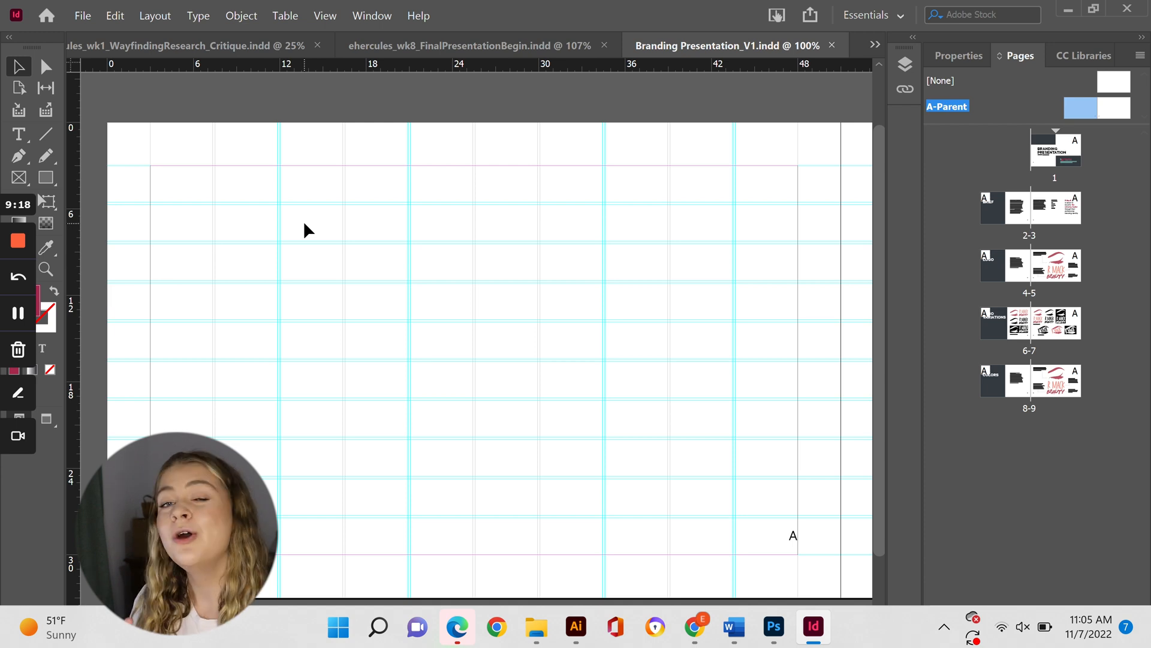
{"action": "double_click", "coordinate": [1034, 152]}
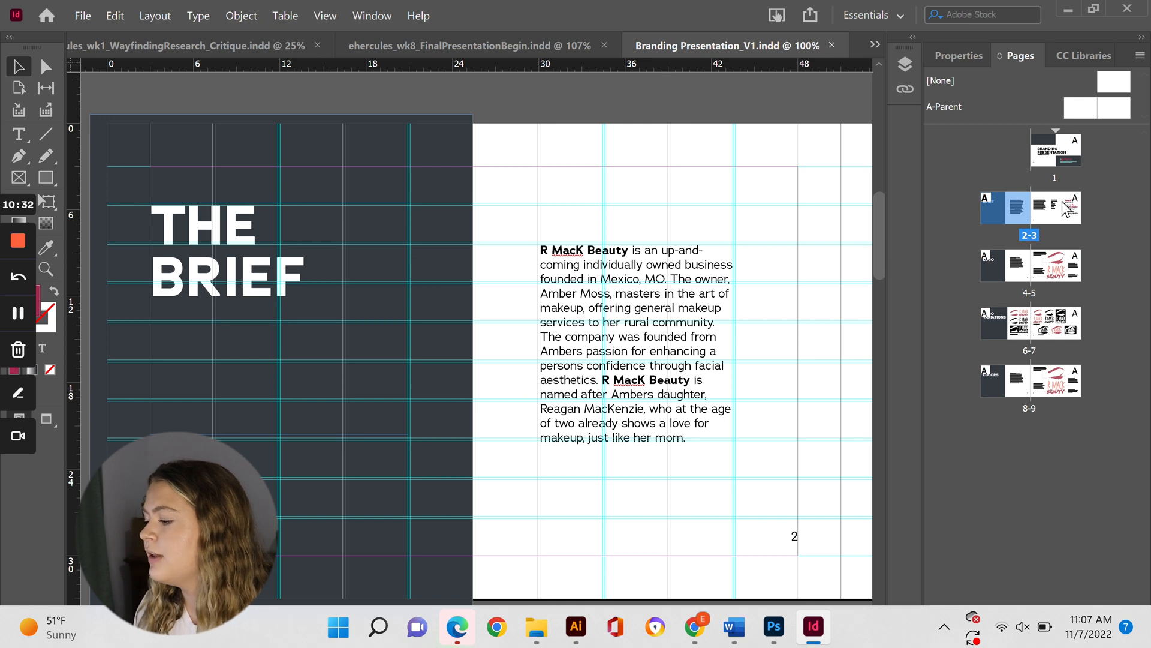
{"action": "double_click", "coordinate": [1063, 201]}
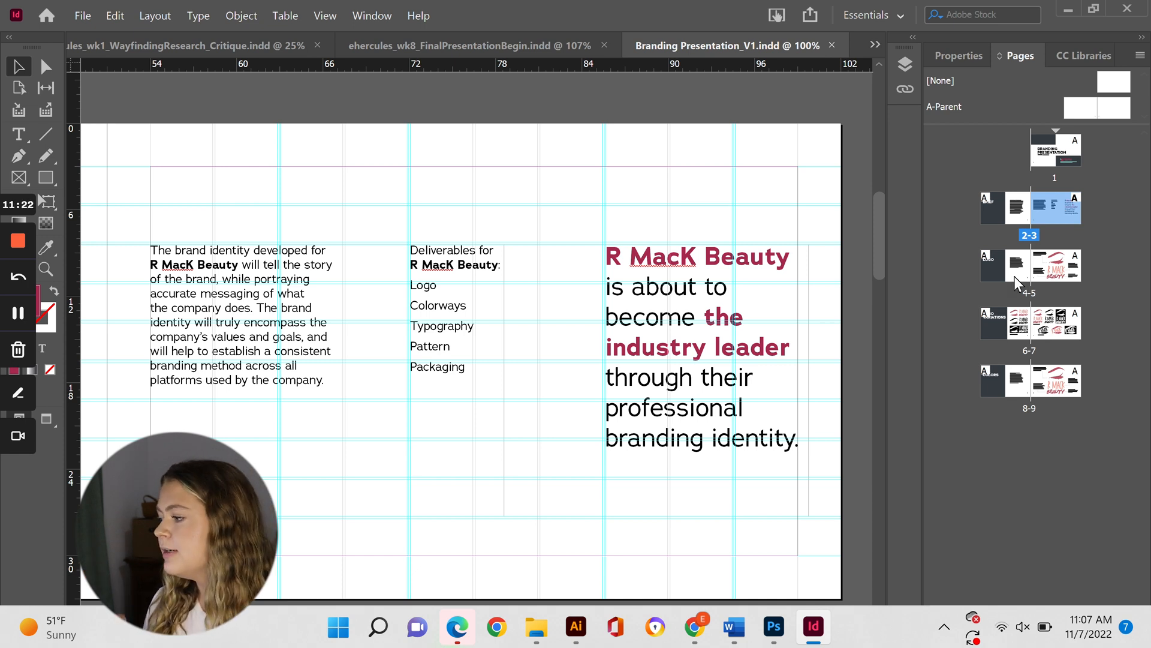
{"action": "double_click", "coordinate": [1015, 273]}
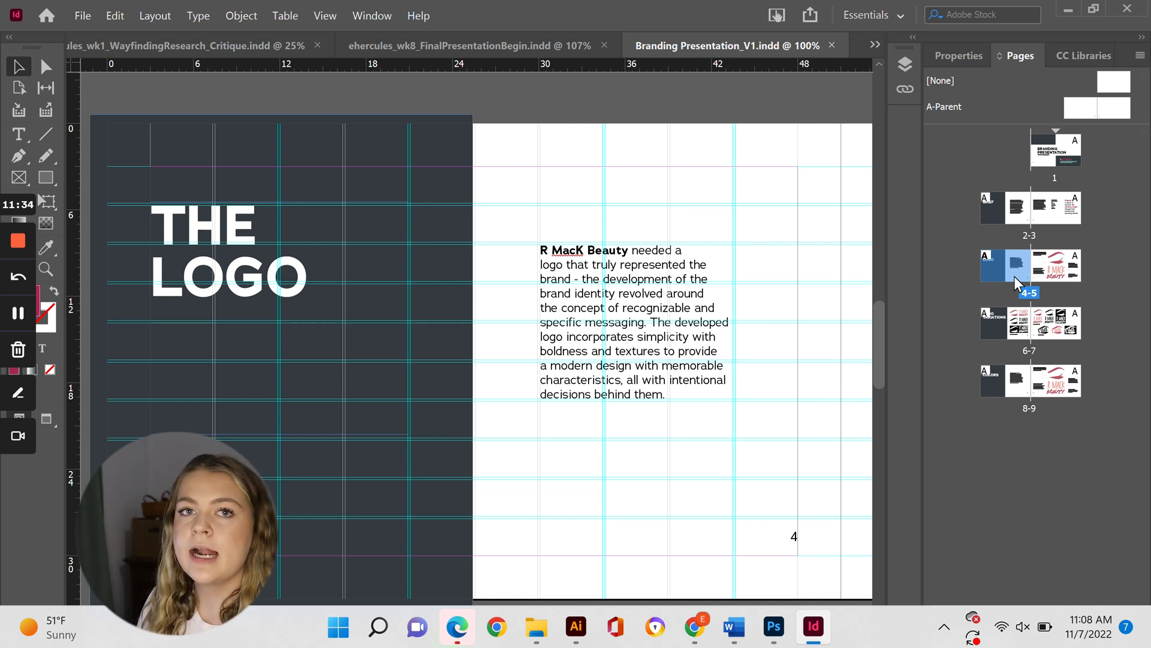
{"action": "left_click", "coordinate": [1053, 276]}
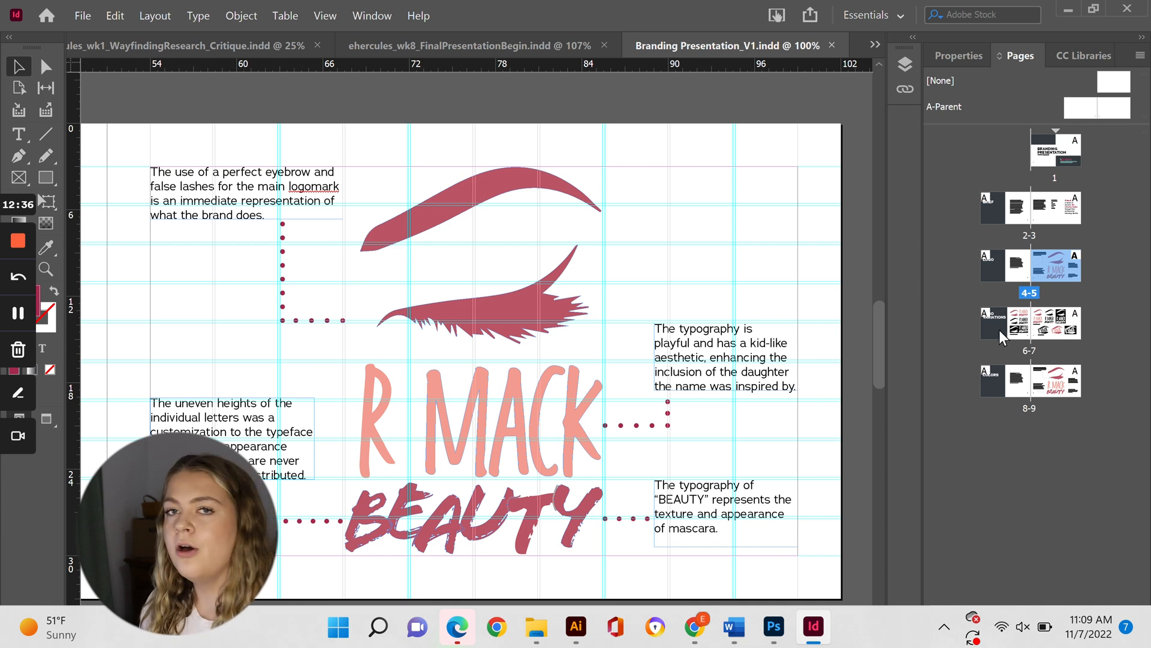
{"action": "double_click", "coordinate": [999, 330]}
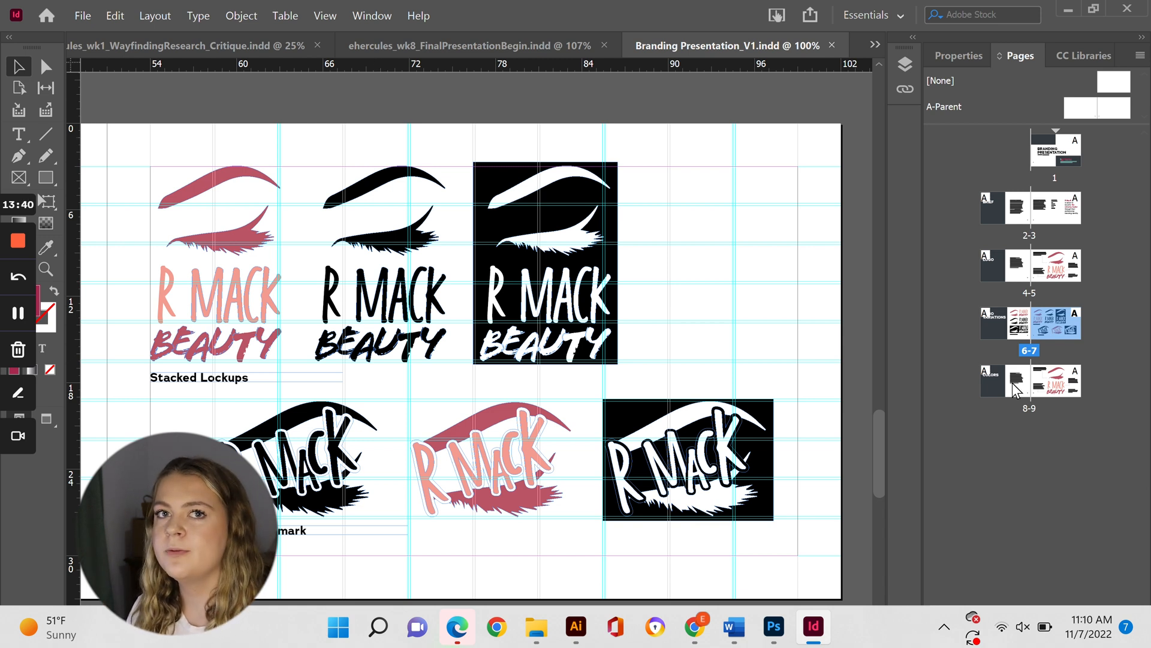
- On page 8, begin the colors paragraph: "The colors of R MacK Beauty were inspired by common eyeshadow pallets, and increased in contrast to"
{"action": "double_click", "coordinate": [1014, 389]}
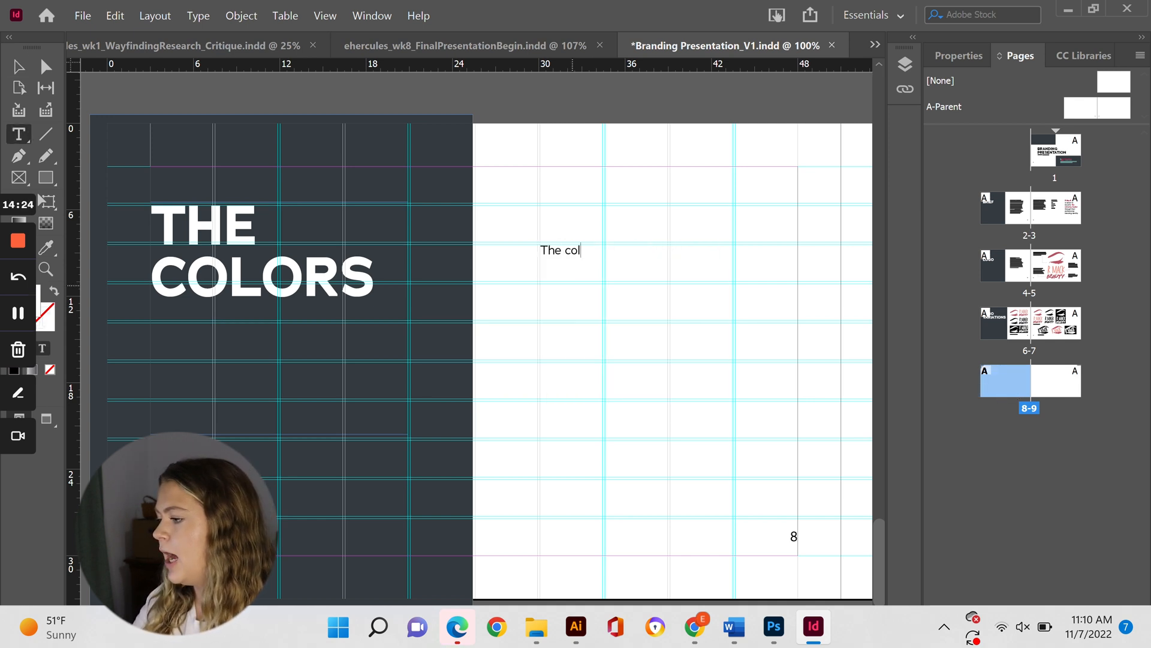
{"action": "type", "text": "were inspired by"}
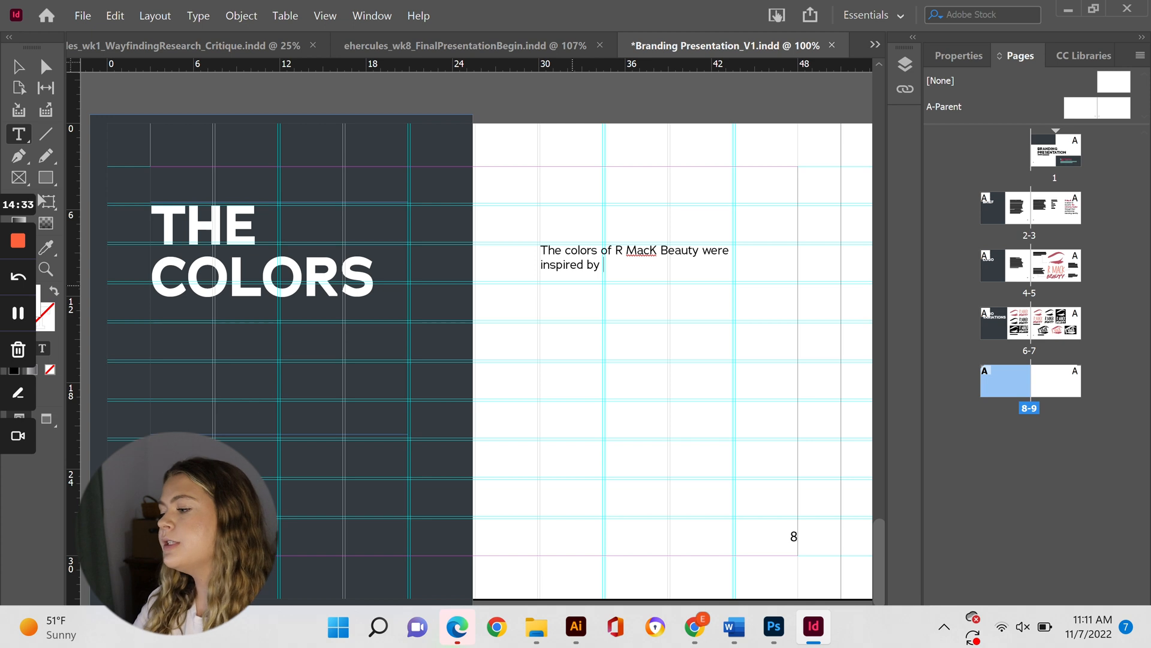
{"action": "type", "text": " common eyeshadow pallets, and increased in contrast to"}
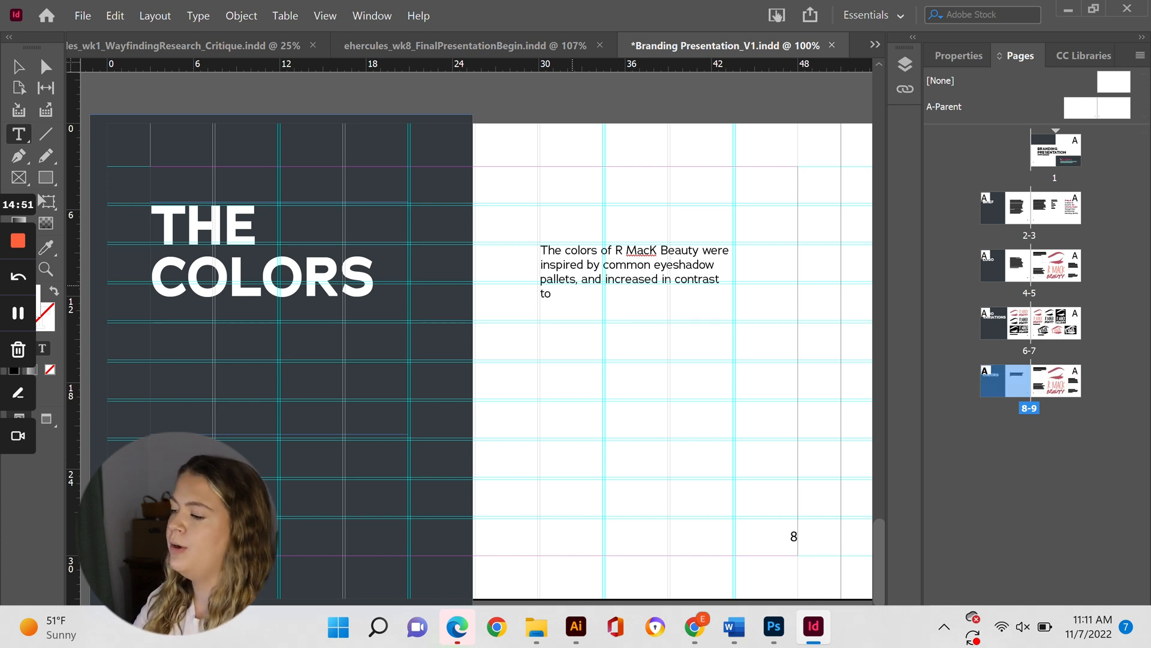
- Complete the paragraph's first sentence with "provide further visibility and enhance the premium touch of the brand."
{"action": "type", "text": " provide further visibility and enhance the premium touch of the brand."}
{"action": "type", "text": " Th"}
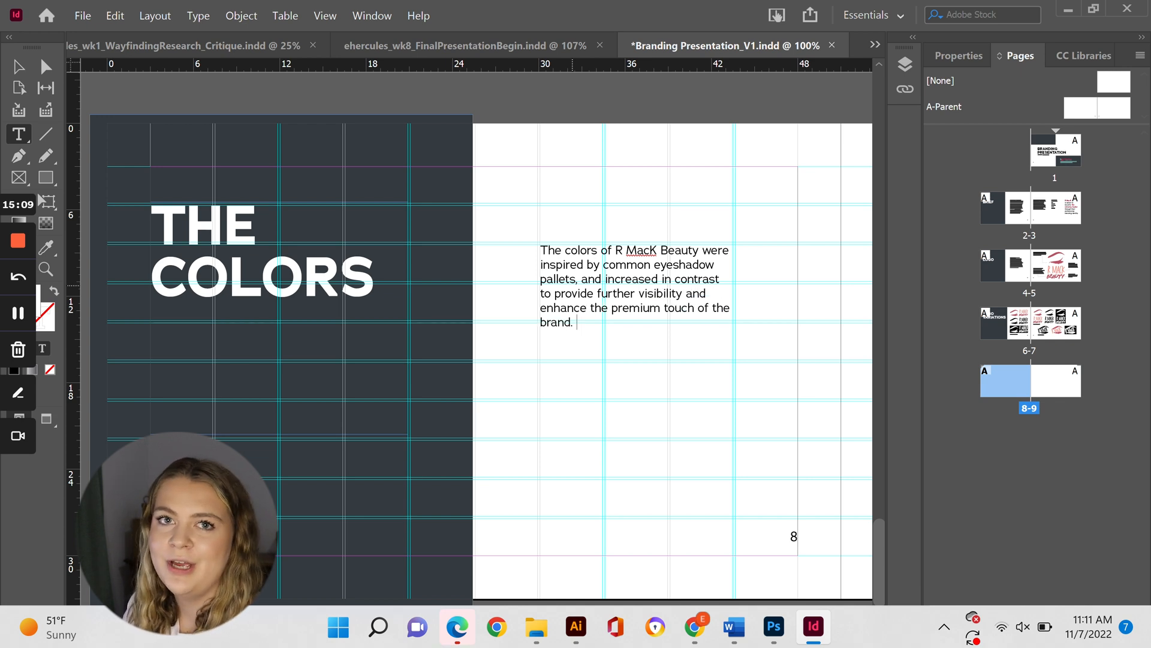
{"action": "key", "text": "BackSpace"}
{"action": "key", "text": "BackSpace"}
- Finish the paragraph: "Pink tones were chosen to represent the feminine and young side of the brand - again incorporating the daughter in the branding identity."
{"action": "type", "text": "Pink tones were chosen to represent the feminine a"}
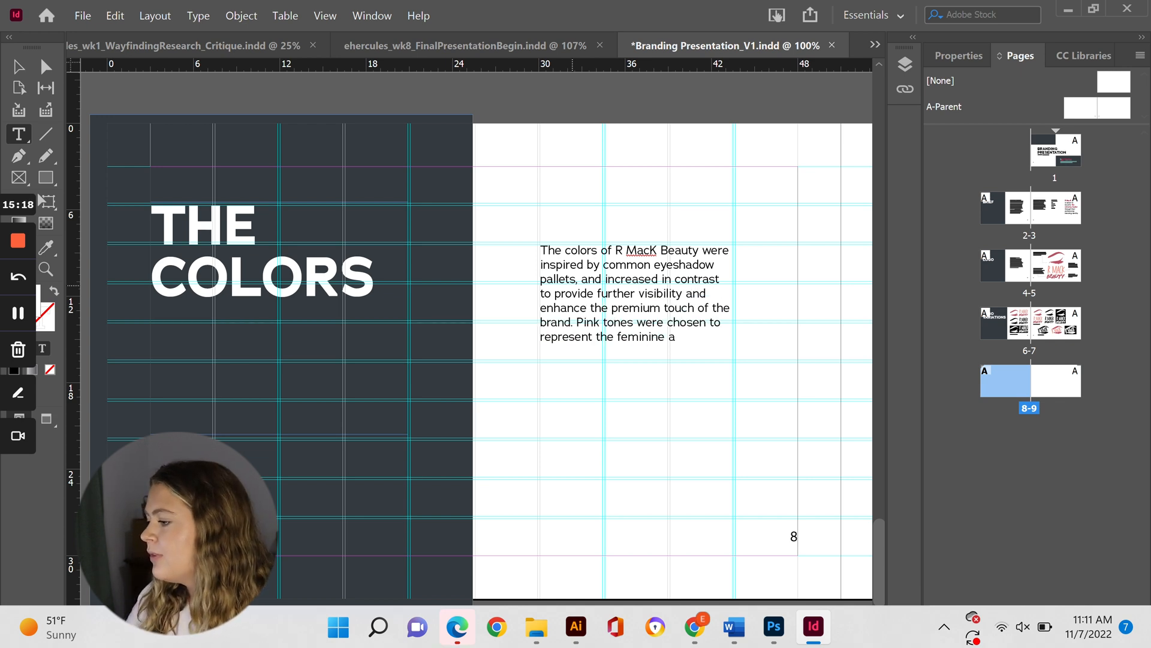
{"action": "type", "text": "nd young side of the brand - again incorporating the daughter in the brand"}
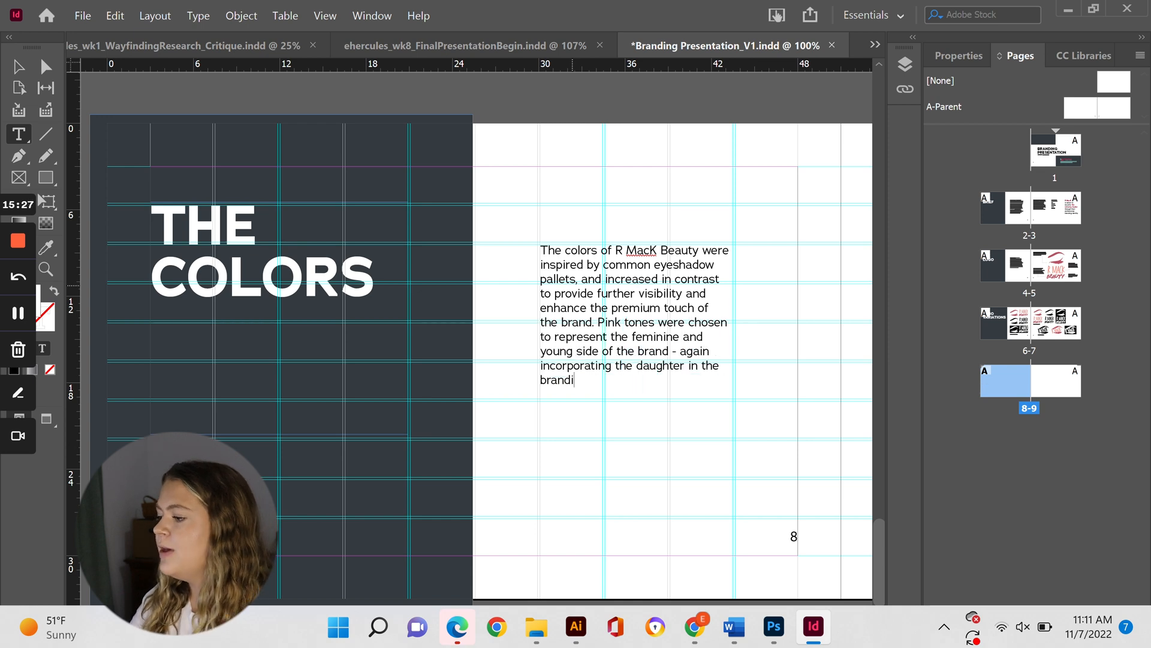
{"action": "type", "text": "ing identity."}
{"action": "key", "text": "Escape"}
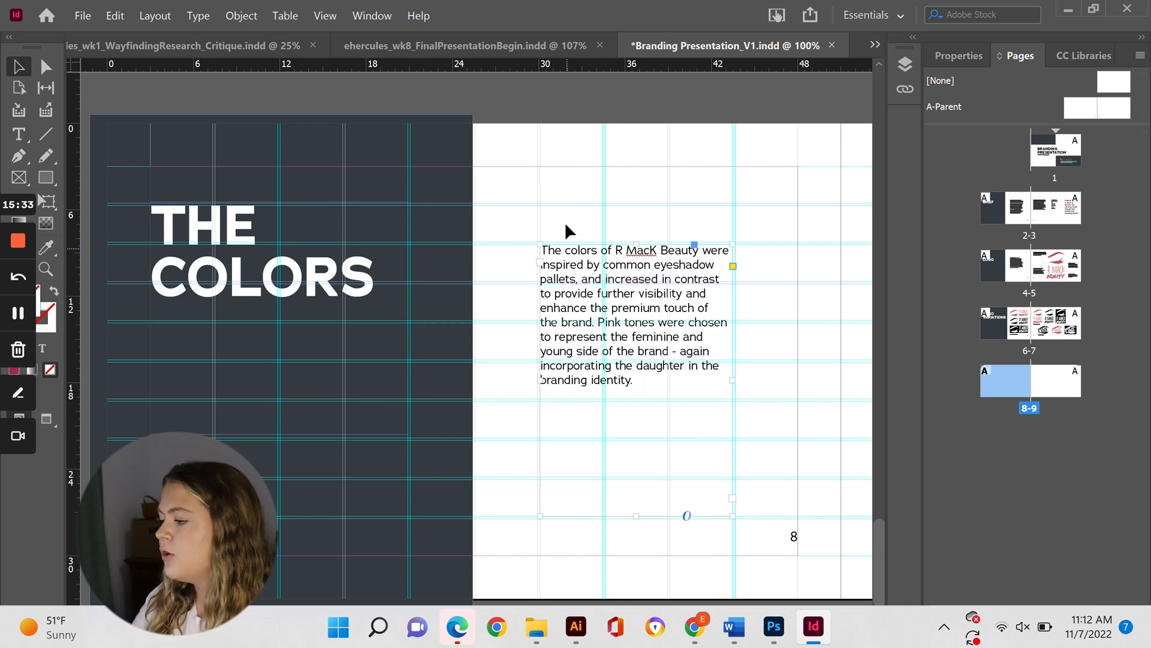
- Set the words "R MacK Beauty" in the colors paragraph to the Bold style of Adrianna
{"action": "double_click", "coordinate": [603, 256]}
{"action": "left_click_drag", "start_coordinate": [650, 244], "coordinate": [700, 250]}
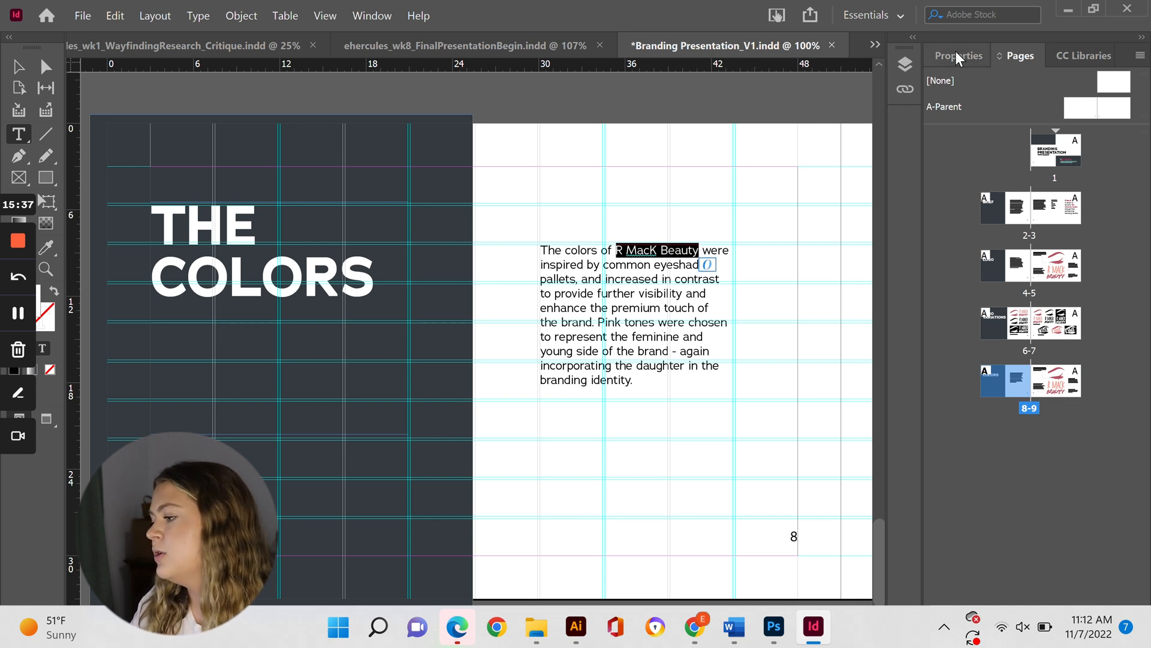
{"action": "left_click", "coordinate": [957, 56]}
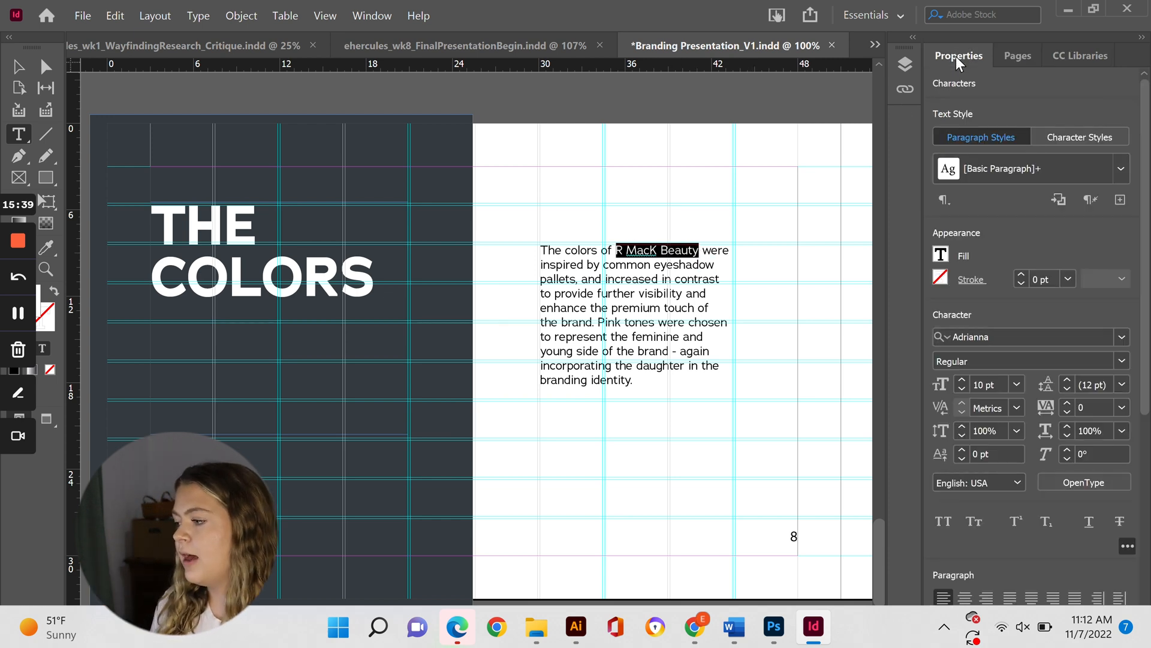
{"action": "left_click", "coordinate": [1123, 361]}
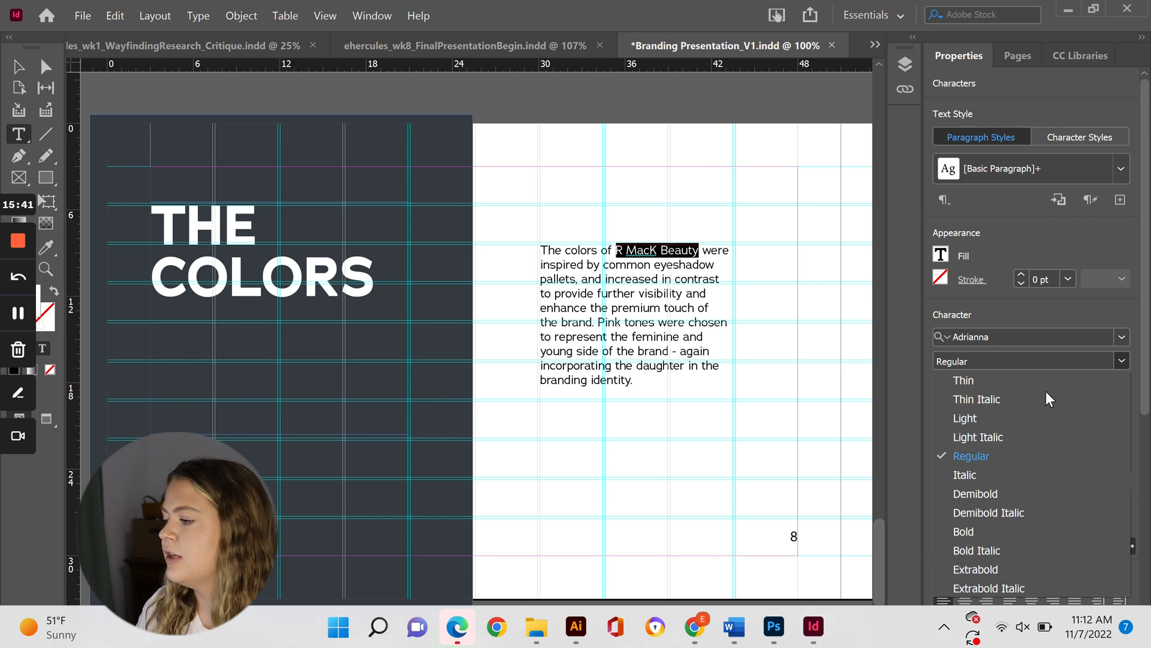
{"action": "left_click", "coordinate": [964, 532]}
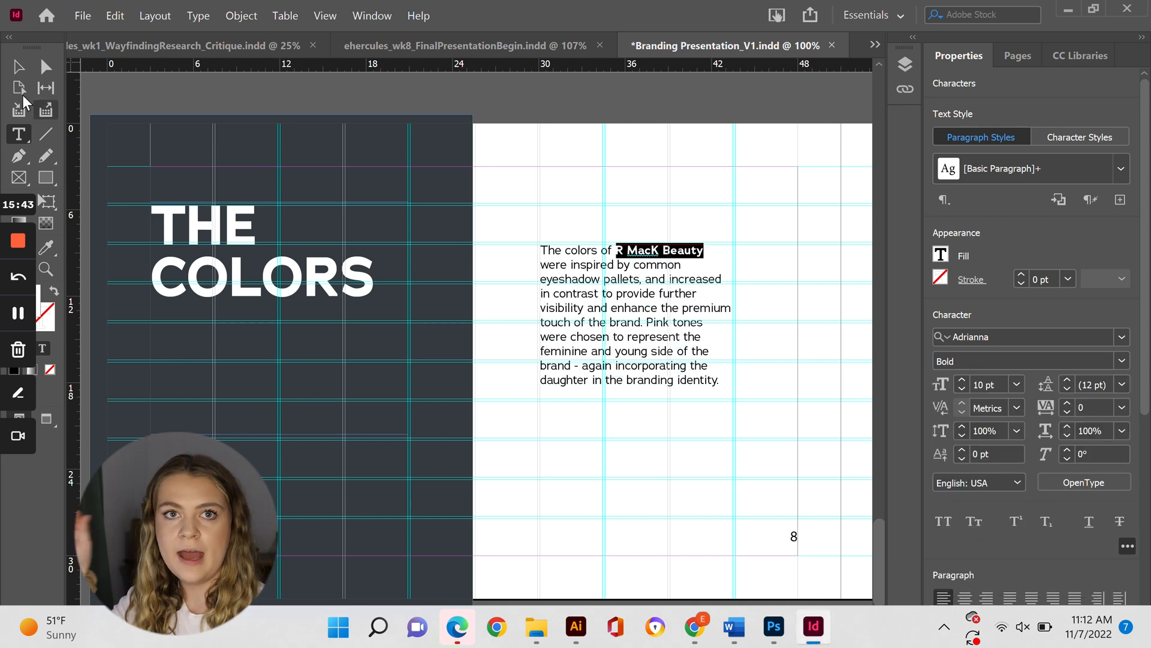
{"action": "left_click", "coordinate": [17, 69]}
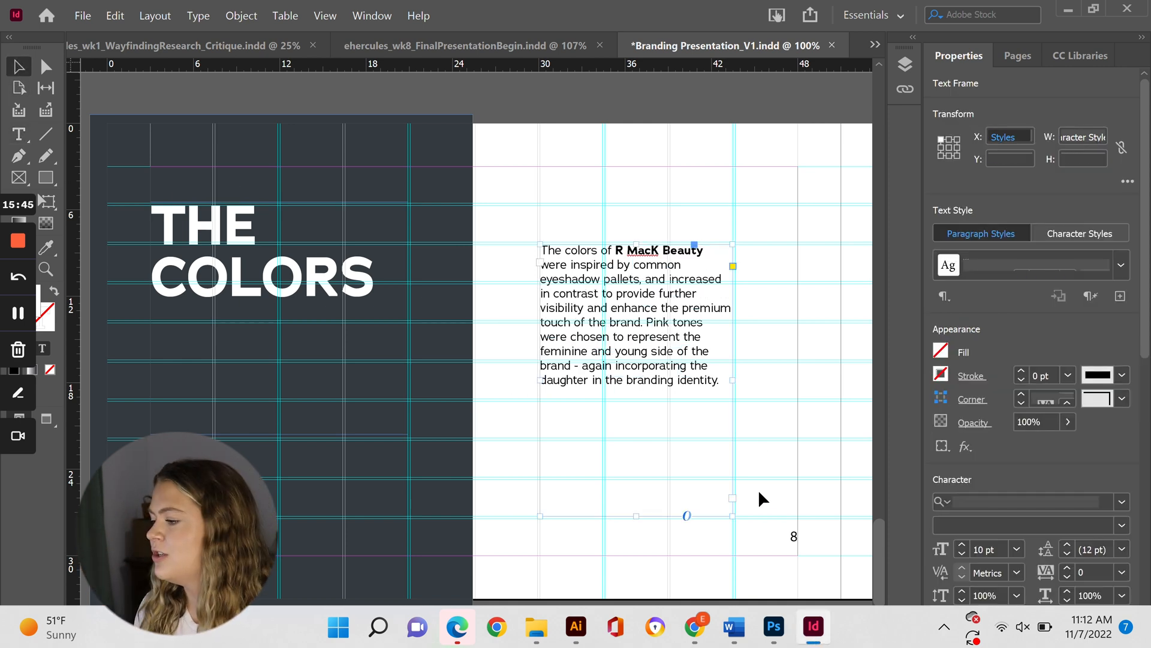
{"action": "left_click", "coordinate": [744, 339]}
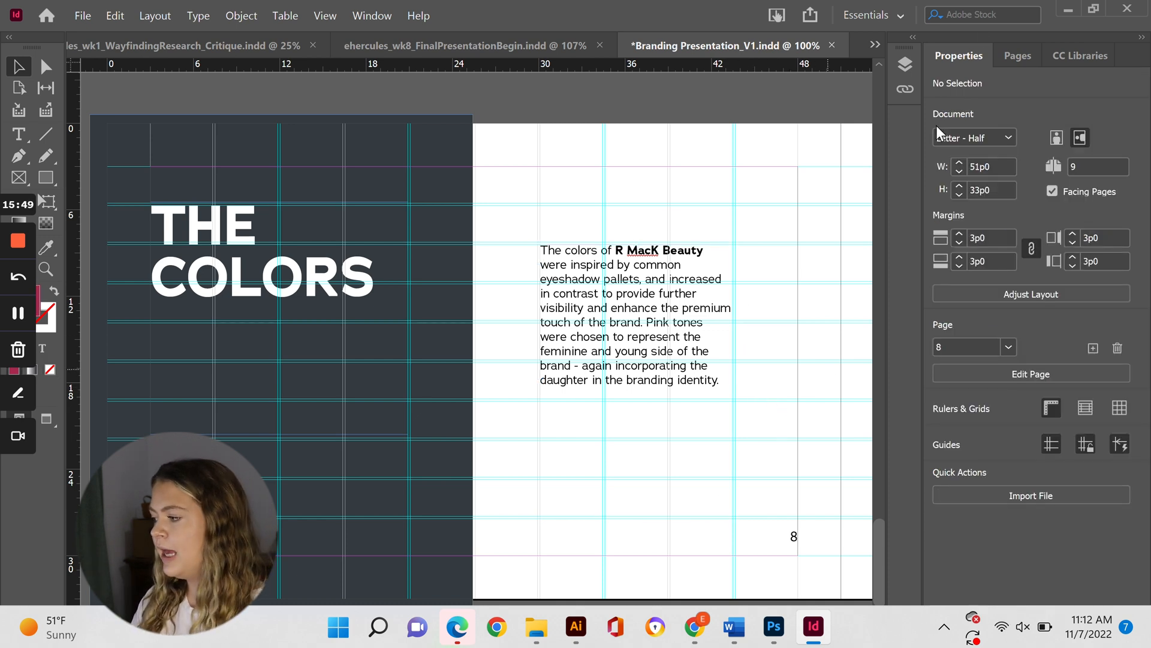
- On page 9, draw a circle beside the logo's eyebrow and fill it with the eyebrow's dark pink using the Eyedropper
{"action": "left_click", "coordinate": [1010, 54]}
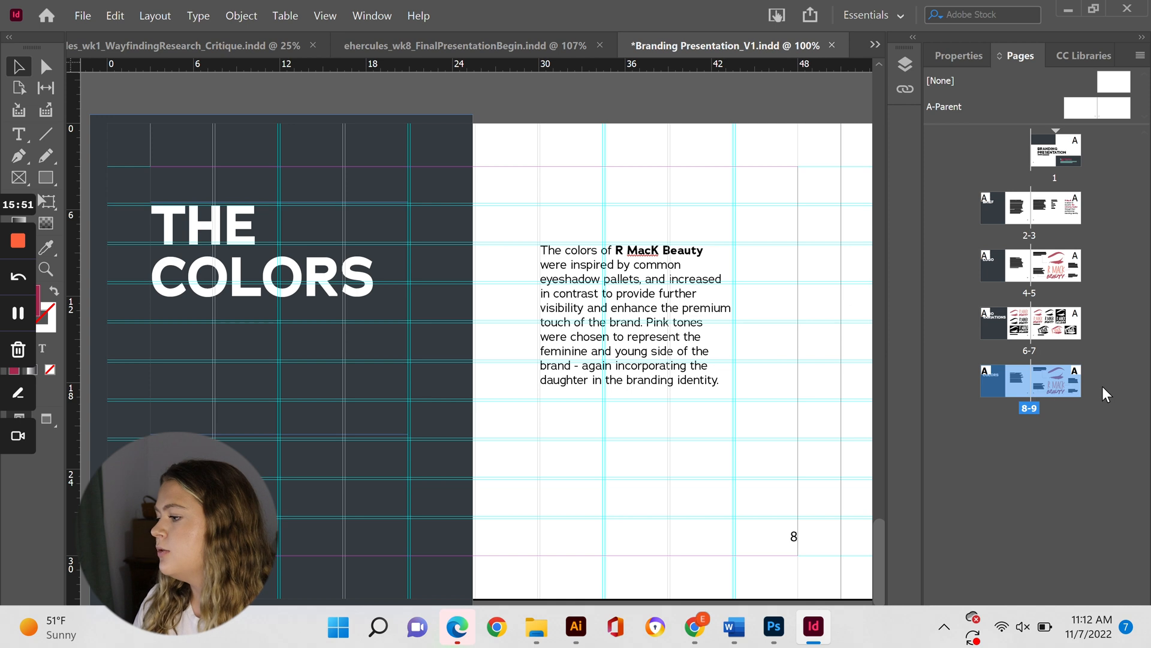
{"action": "double_click", "coordinate": [1078, 387]}
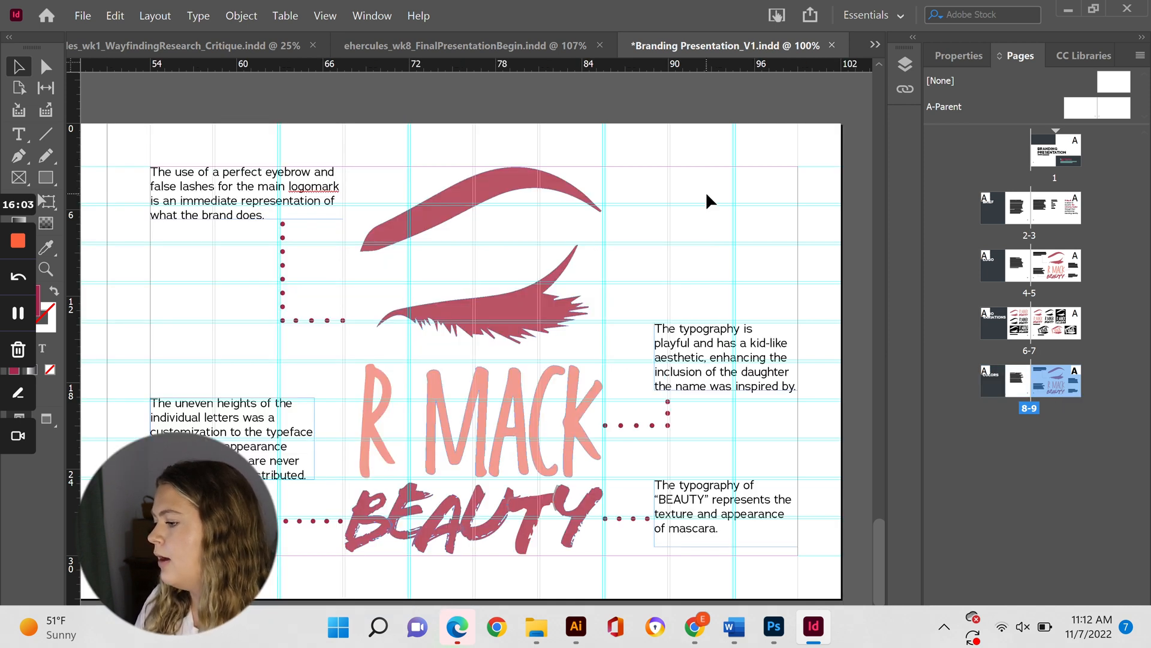
{"action": "key", "text": "l"}
{"action": "left_click_drag", "start_coordinate": [606, 168], "coordinate": [719, 281]}
{"action": "key", "text": "i"}
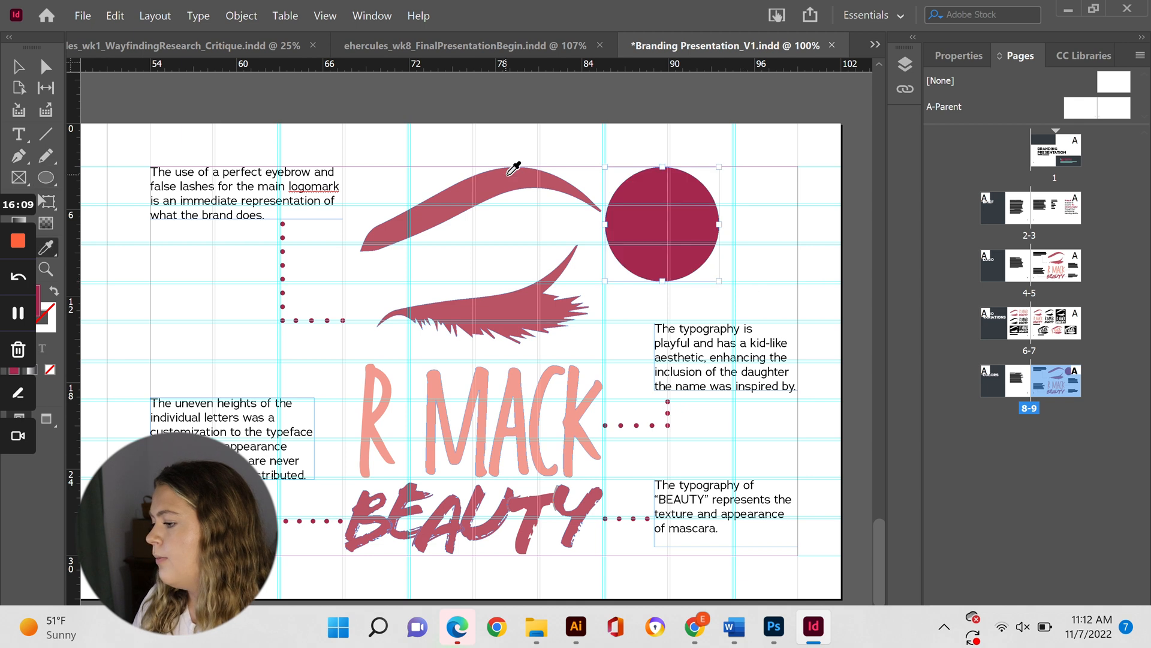
{"action": "left_click", "coordinate": [507, 176]}
- Move the logo toward the page's right edge and place the dark pink circle and a duplicate side by side to its left
{"action": "key", "text": "v"}
{"action": "left_click_drag", "start_coordinate": [695, 193], "coordinate": [237, 306]}
{"action": "left_click_drag", "start_coordinate": [505, 332], "coordinate": [720, 310]}
{"action": "left_click", "coordinate": [243, 351]}
{"action": "left_click_drag", "start_coordinate": [243, 351], "coordinate": [424, 383]}
{"action": "left_click", "coordinate": [369, 392]}
{"action": "left_click", "coordinate": [378, 385]}
- Fill the duplicate circle with the light pink of the "R MACK" lettering using the Eyedropper
{"action": "key", "text": "i"}
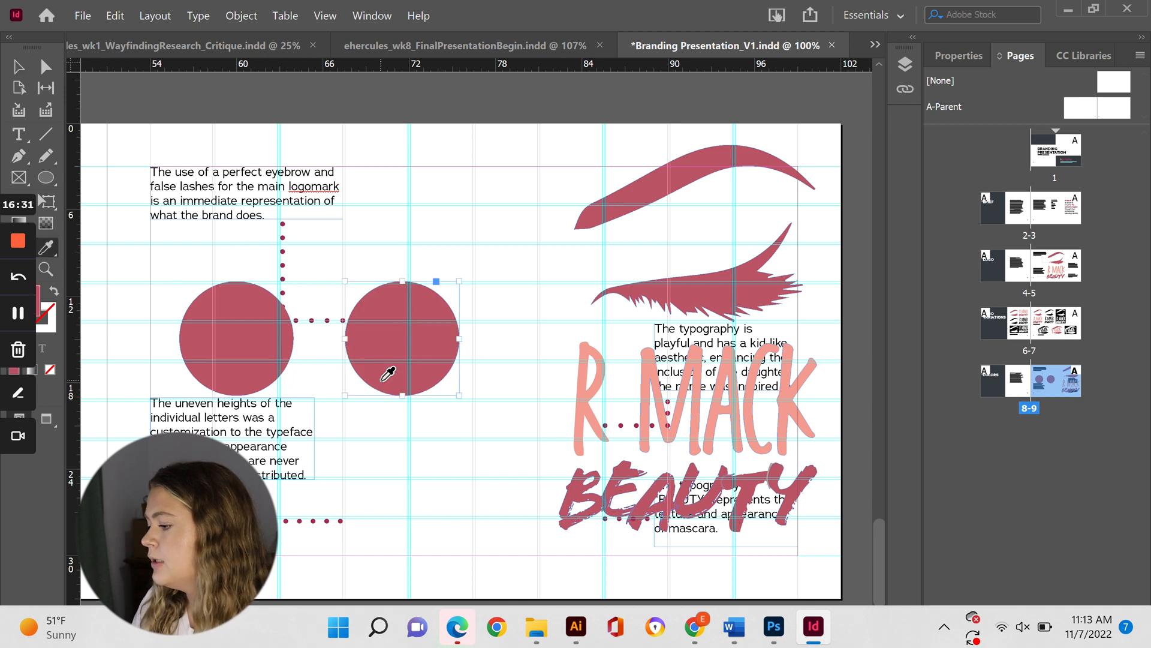
{"action": "left_click", "coordinate": [580, 397]}
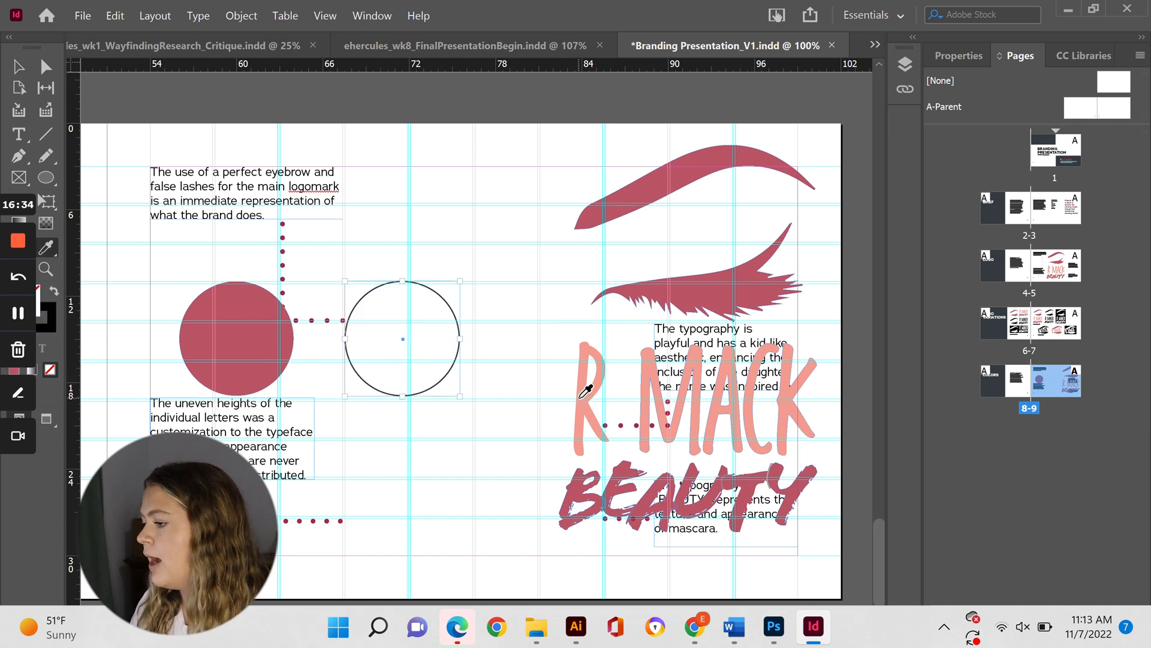
{"action": "left_click", "coordinate": [648, 359]}
- Delete the logo and the dotted leader lines running behind the circles from page 9
{"action": "key", "text": "v"}
{"action": "left_click", "coordinate": [499, 257]}
{"action": "left_click", "coordinate": [714, 163]}
{"action": "key", "text": "Delete"}
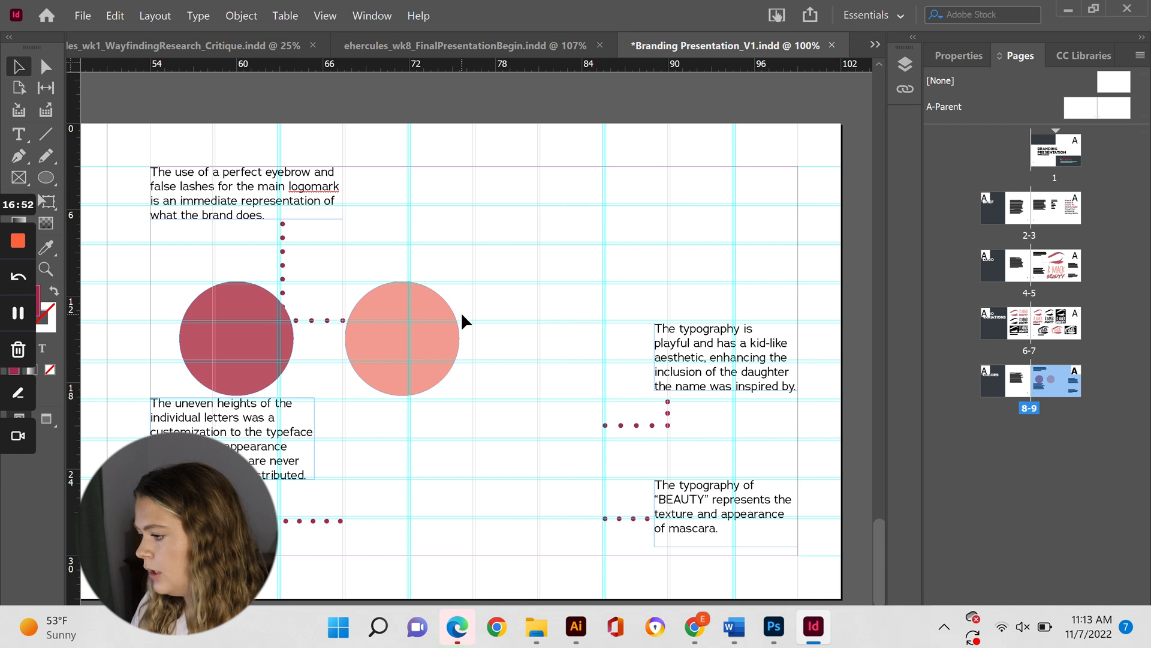
{"action": "left_click", "coordinate": [282, 236]}
{"action": "key", "text": "Delete"}
{"action": "left_click", "coordinate": [311, 320]}
{"action": "key", "text": "Delete"}
- Move the two circles toward the page's center and close the gap between them, aligning them with the column guides
{"action": "left_click_drag", "start_coordinate": [404, 336], "coordinate": [505, 300]}
{"action": "left_click", "coordinate": [599, 330]}
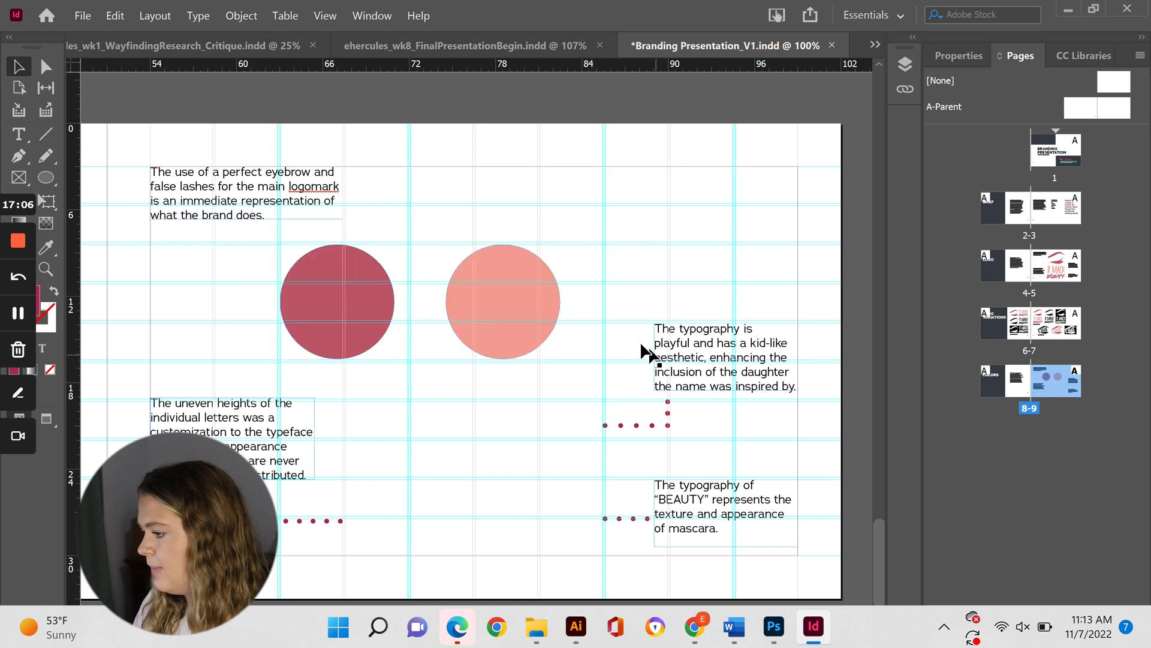
{"action": "left_click_drag", "start_coordinate": [487, 317], "coordinate": [451, 316]}
{"action": "left_click", "coordinate": [533, 291]}
- Copy the orange makeup tube from Artboard 3 in Illustrator and paste it at the right edge of page 9 in InDesign
{"action": "left_click", "coordinate": [576, 626]}
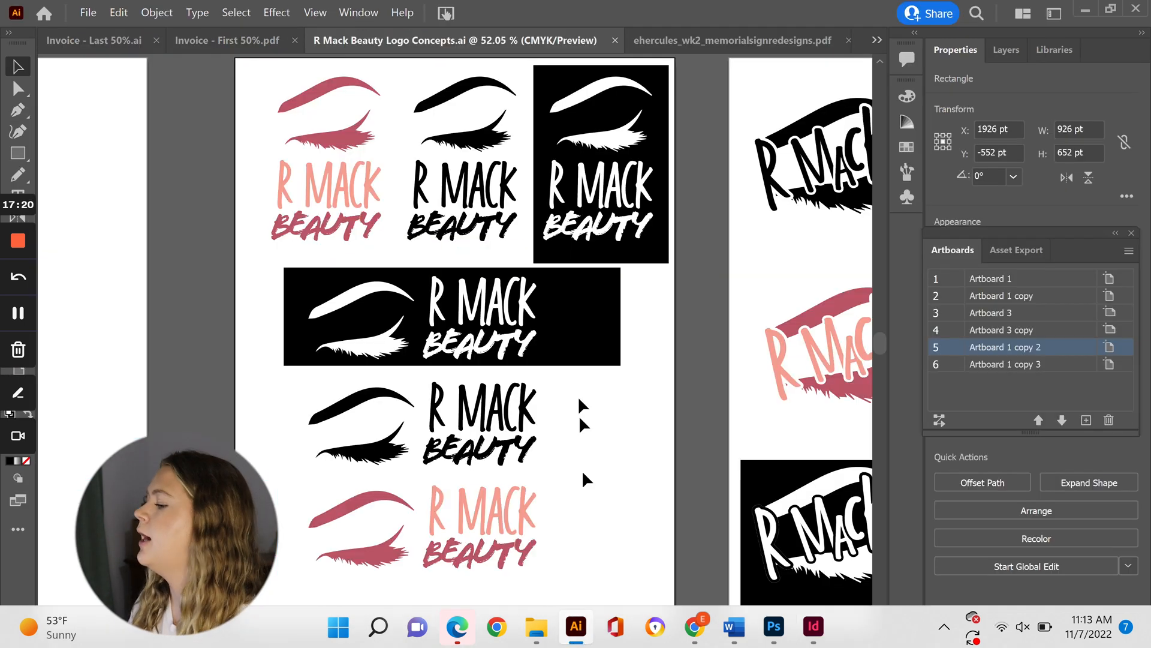
{"action": "double_click", "coordinate": [1035, 313]}
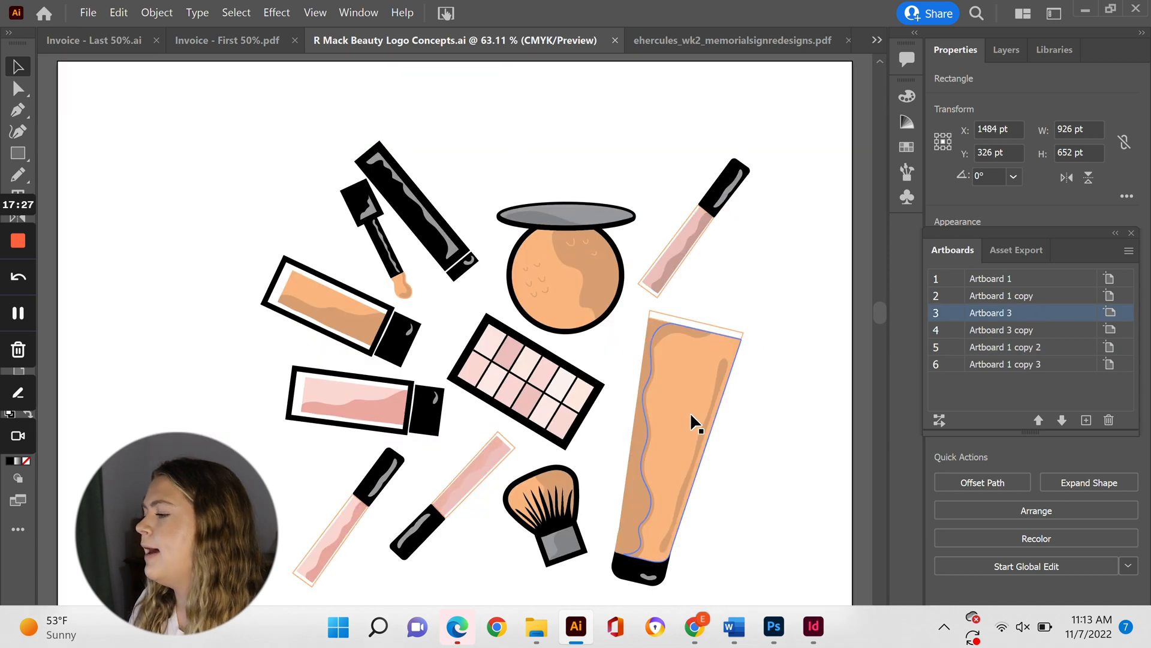
{"action": "left_click", "coordinate": [694, 423]}
{"action": "key", "text": "ctrl+c"}
{"action": "left_click", "coordinate": [579, 640]}
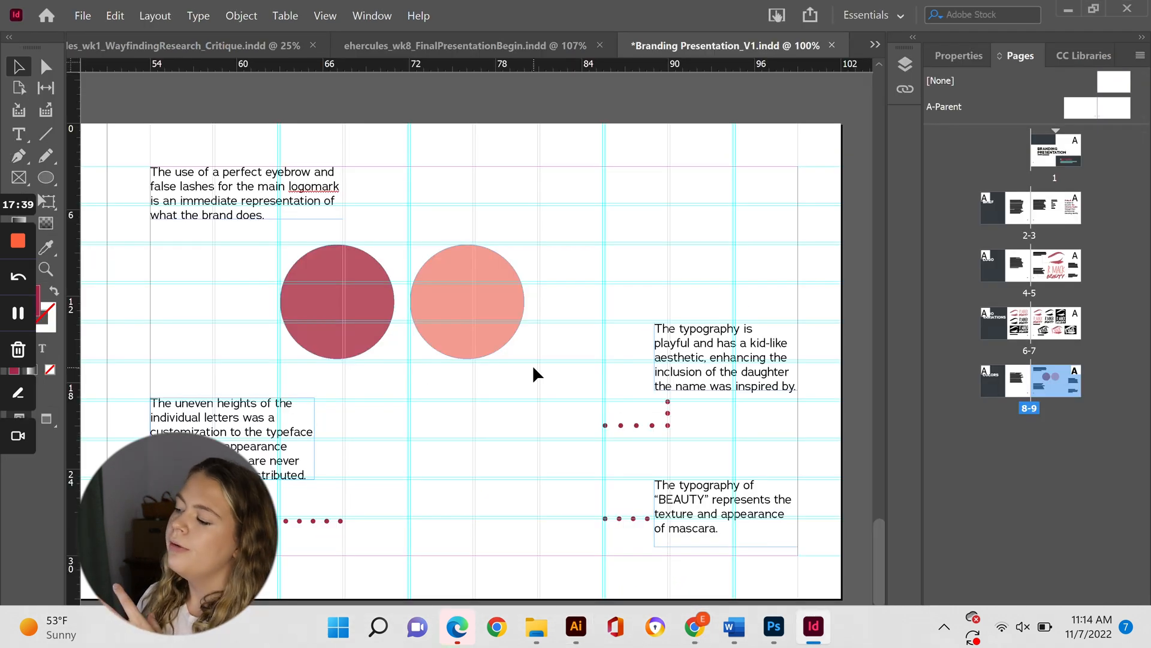
{"action": "key", "text": "ctrl+v"}
{"action": "left_click_drag", "start_coordinate": [486, 231], "coordinate": [770, 222]}
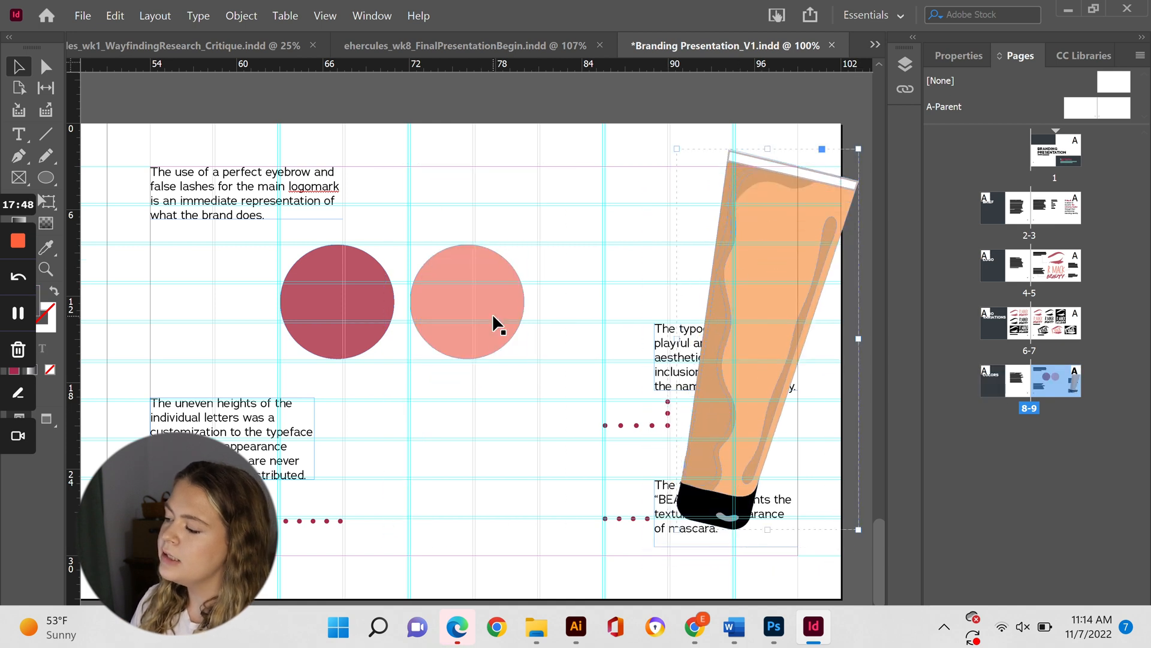
- Duplicate the light pink circle alongside it and fill the copy with the makeup tube's light orange using the Eyedropper
{"action": "left_click_drag", "start_coordinate": [493, 324], "coordinate": [626, 332]}
{"action": "key", "text": "i"}
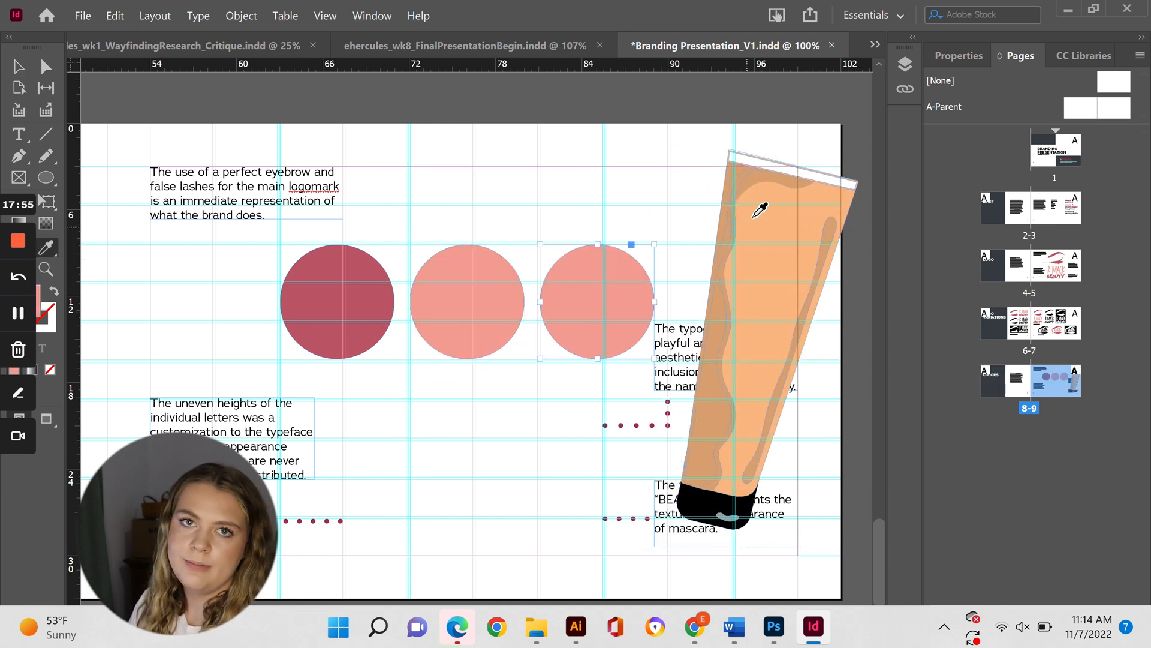
{"action": "left_click", "coordinate": [765, 214]}
{"action": "key", "text": "v"}
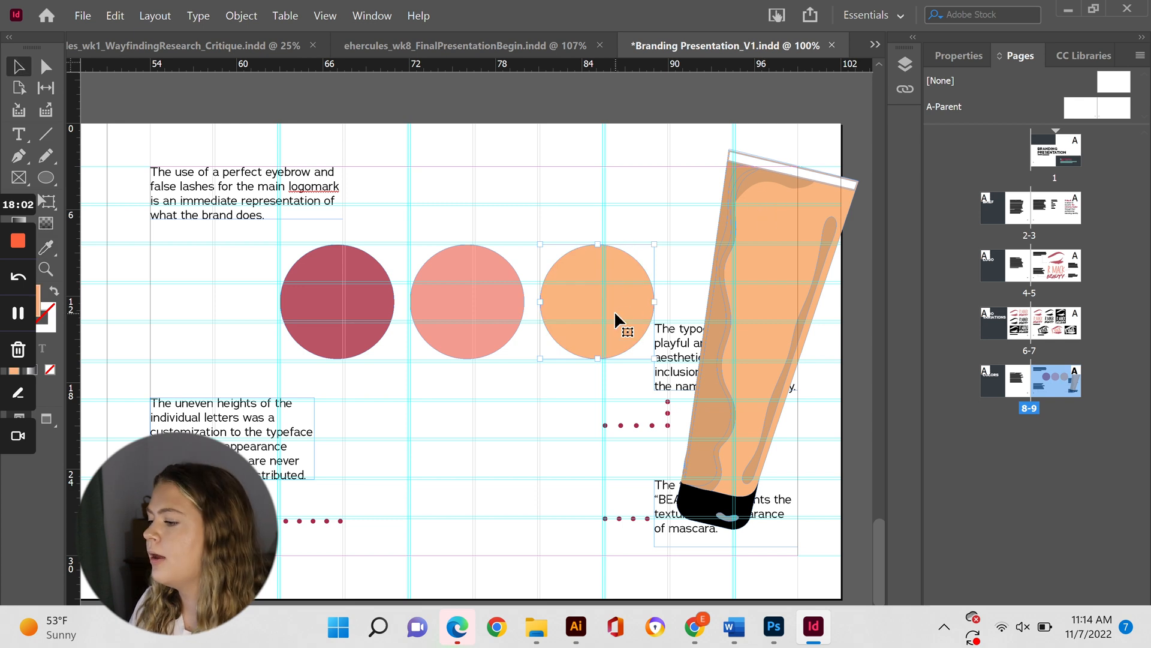
- Add a fourth circle filled with the tube's darker tan shade, then delete the tube illustration from page 9
{"action": "left_click_drag", "start_coordinate": [614, 311], "coordinate": [744, 316]}
{"action": "key", "text": "i"}
{"action": "left_click", "coordinate": [729, 177]}
{"action": "key", "text": "v"}
{"action": "left_click", "coordinate": [782, 178]}
{"action": "key", "text": "Delete"}
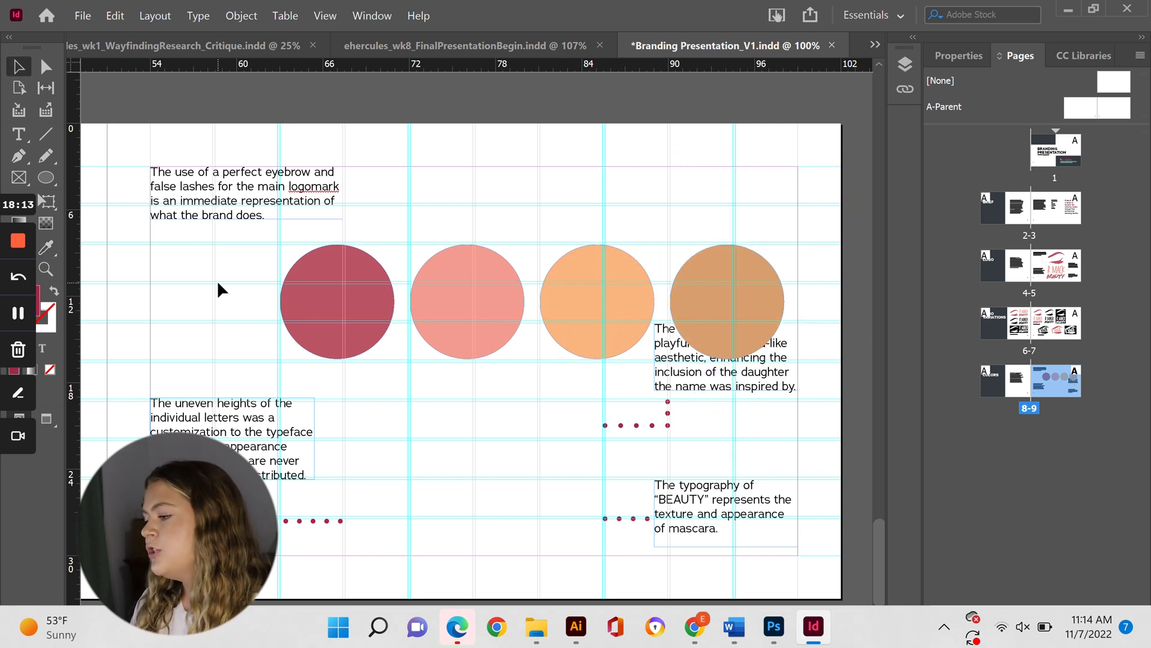
- Shift the row of four circles toward the page's center and enlarge it slightly to span the column guides
{"action": "left_click_drag", "start_coordinate": [219, 290], "coordinate": [635, 316]}
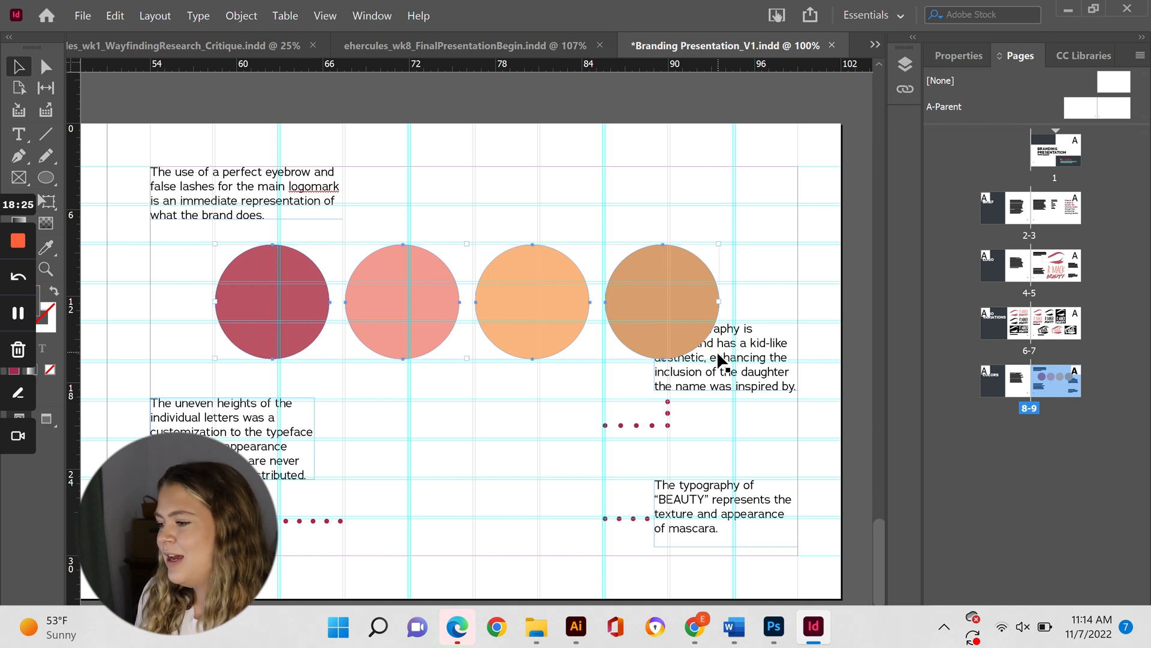
{"action": "left_click_drag", "start_coordinate": [720, 359], "coordinate": [732, 362]}
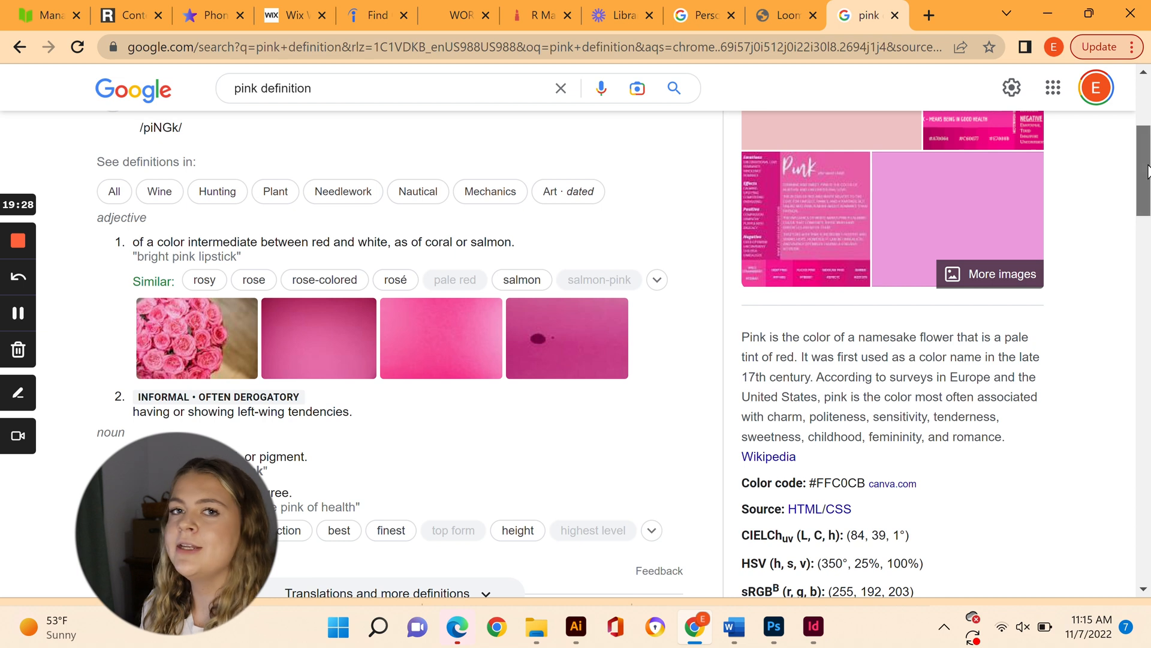
- Read through the Google results for "pink definition" and its related questions about the color's meaning
{"action": "scroll", "coordinate": [1146, 173], "scroll_direction": "down", "scroll_amount": 1}
{"action": "left_click_drag", "start_coordinate": [1147, 177], "coordinate": [1147, 253]}
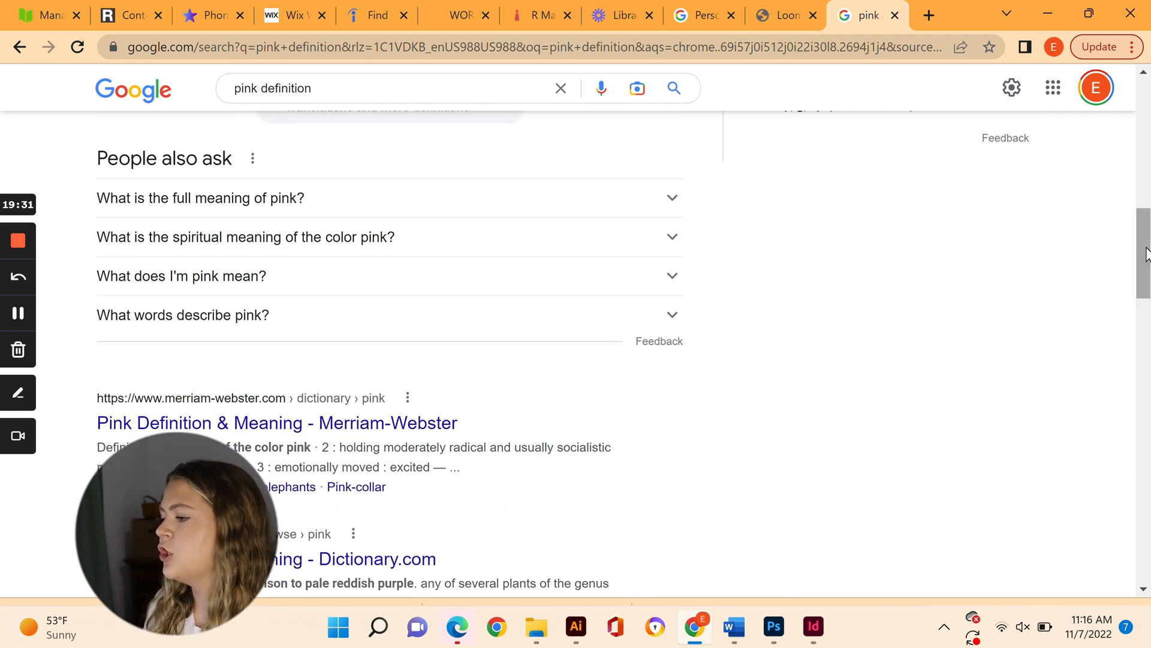
{"action": "left_click", "coordinate": [383, 212]}
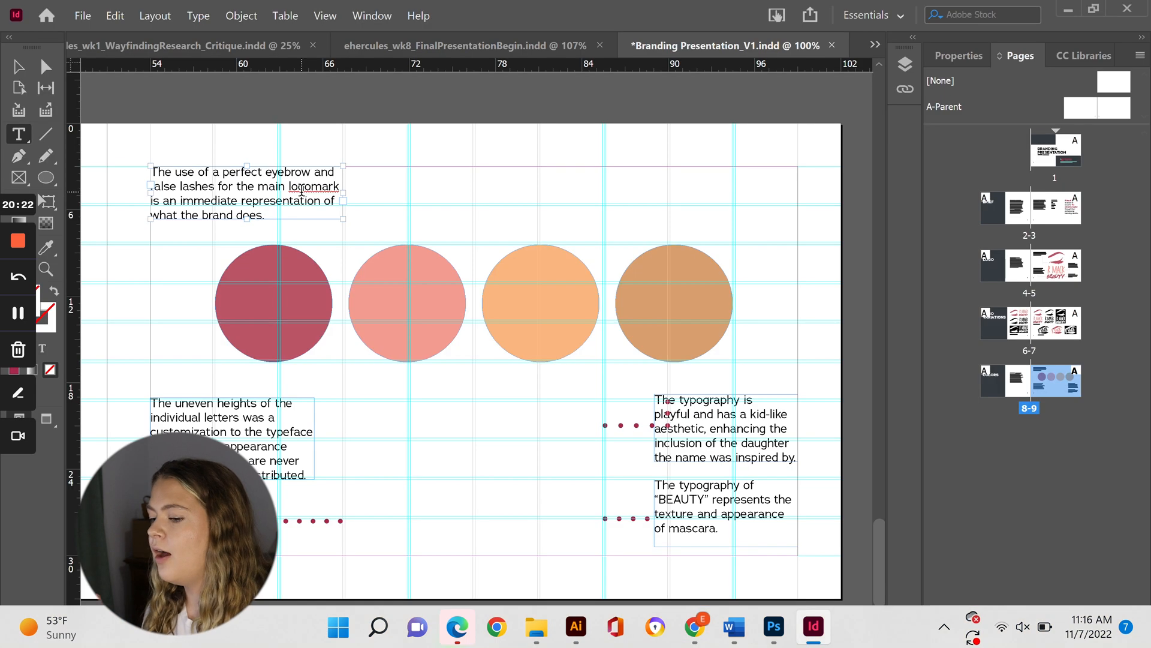
- Replace the eyebrow and lashes paragraph above the circles with the opening words "Pink represents the love someone has for"
{"action": "double_click", "coordinate": [302, 191]}
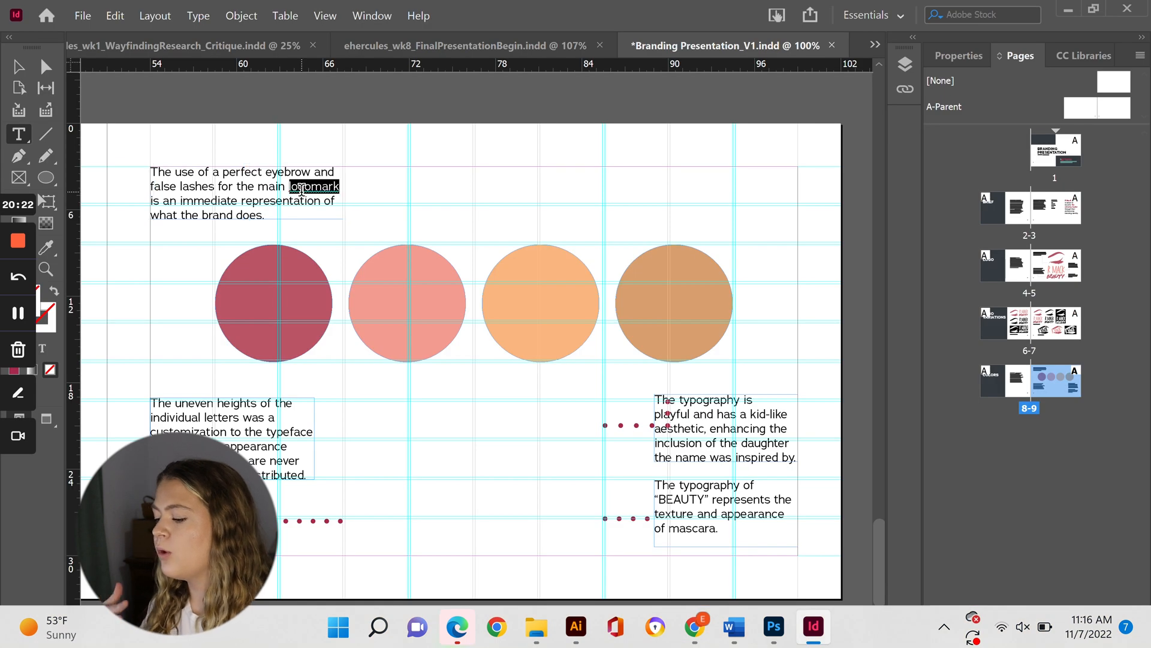
{"action": "key", "text": "ctrl+a"}
{"action": "type", "text": "Pi"}
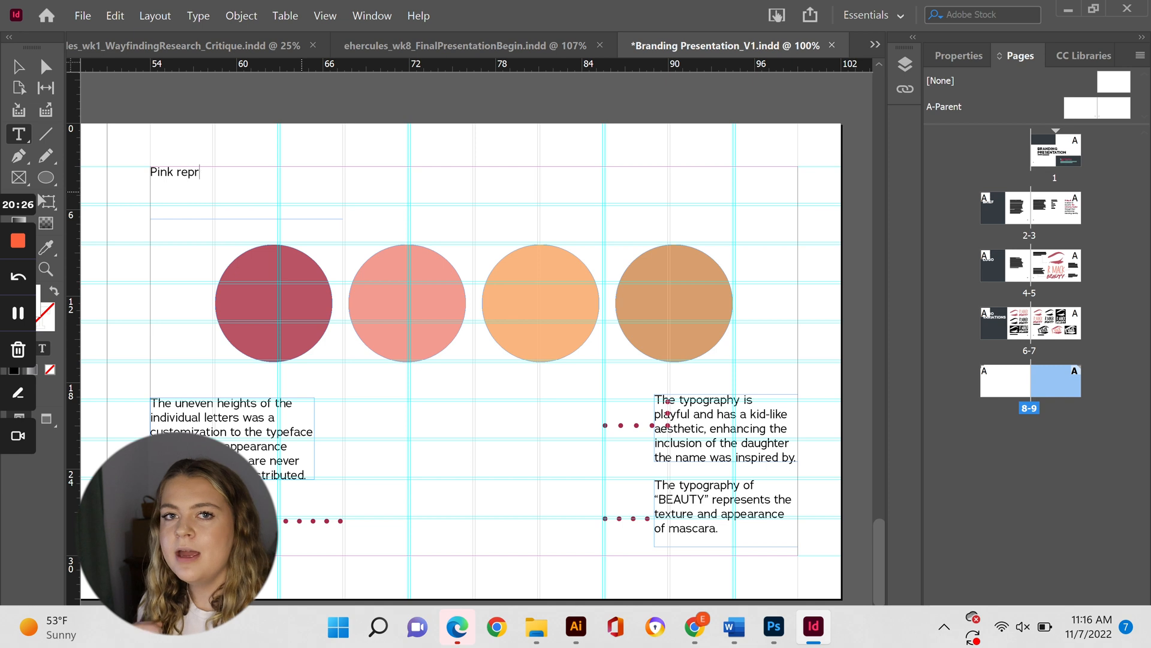
{"action": "type", "text": "nk represent"}
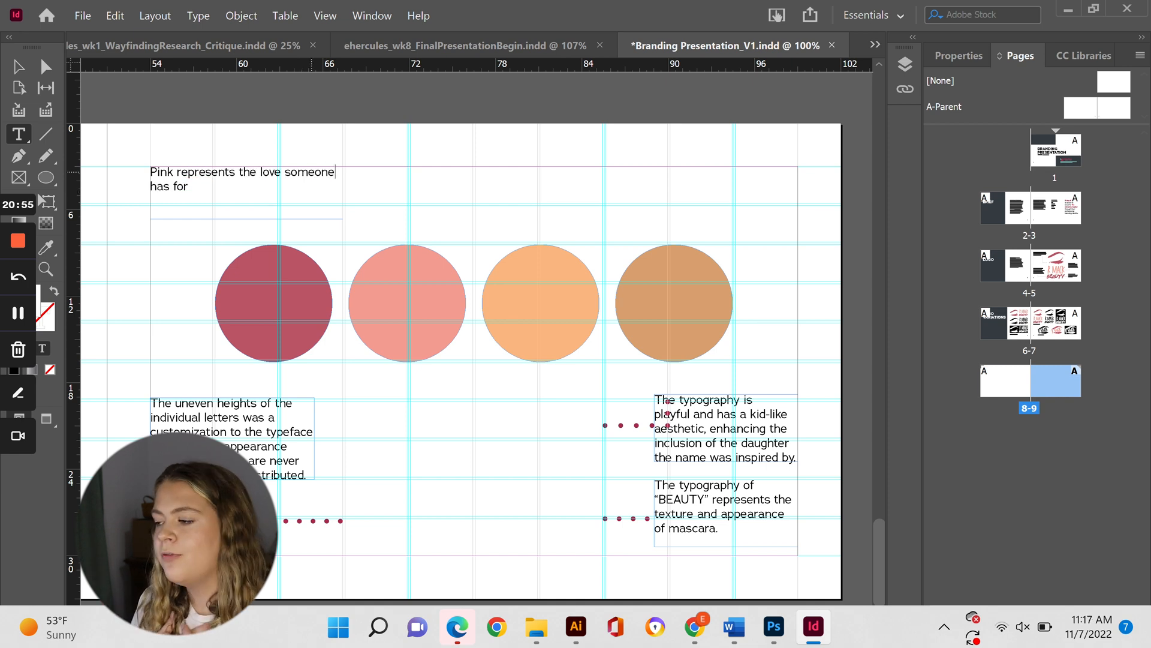
- Reword and complete the first sentence as "Pink represents the love a person has for themselves and for others."
{"action": "left_click", "coordinate": [337, 174]}
{"action": "key", "text": "BackSpace"}
{"action": "key", "text": "BackSpace"}
{"action": "key", "text": "BackSpace"}
{"action": "key", "text": "BackSpace"}
{"action": "key", "text": "BackSpace"}
{"action": "key", "text": "BackSpace"}
{"action": "key", "text": "BackSpace"}
{"action": "type", "text": "a person"}
{"action": "left_click", "coordinate": [195, 189]}
{"action": "type", "text": "themself"}
{"action": "key", "text": "BackSpace"}
{"action": "type", "text": "ves and for others."}
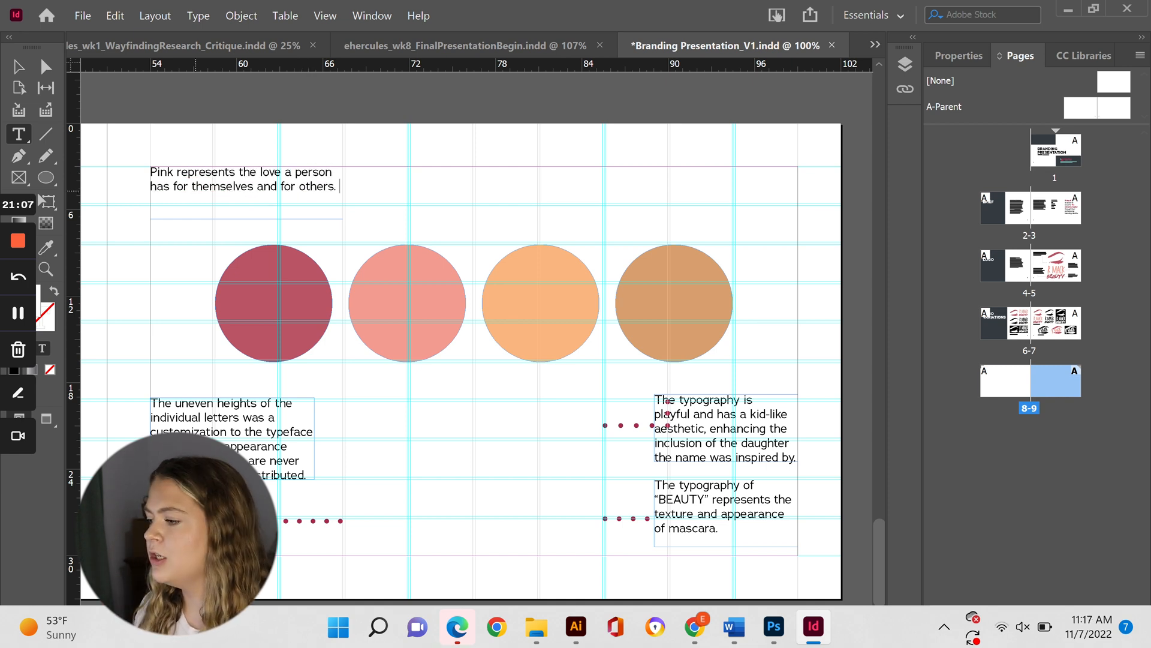
- Add "Pink is the primary color of the brand as the brand value is to enhance a person confidence and self-love through facial aesthetics."
{"action": "key", "text": "Return"}
{"action": "type", "text": "Pink is the primary color of the brand as the brand value is to"}
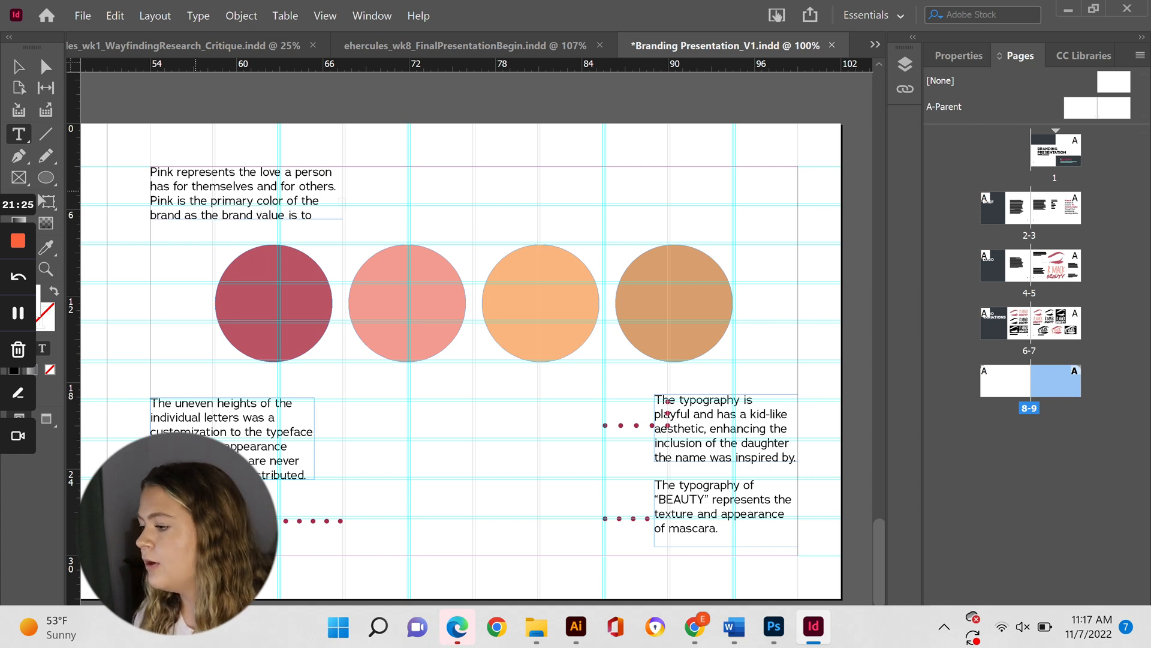
{"action": "key", "text": "Escape"}
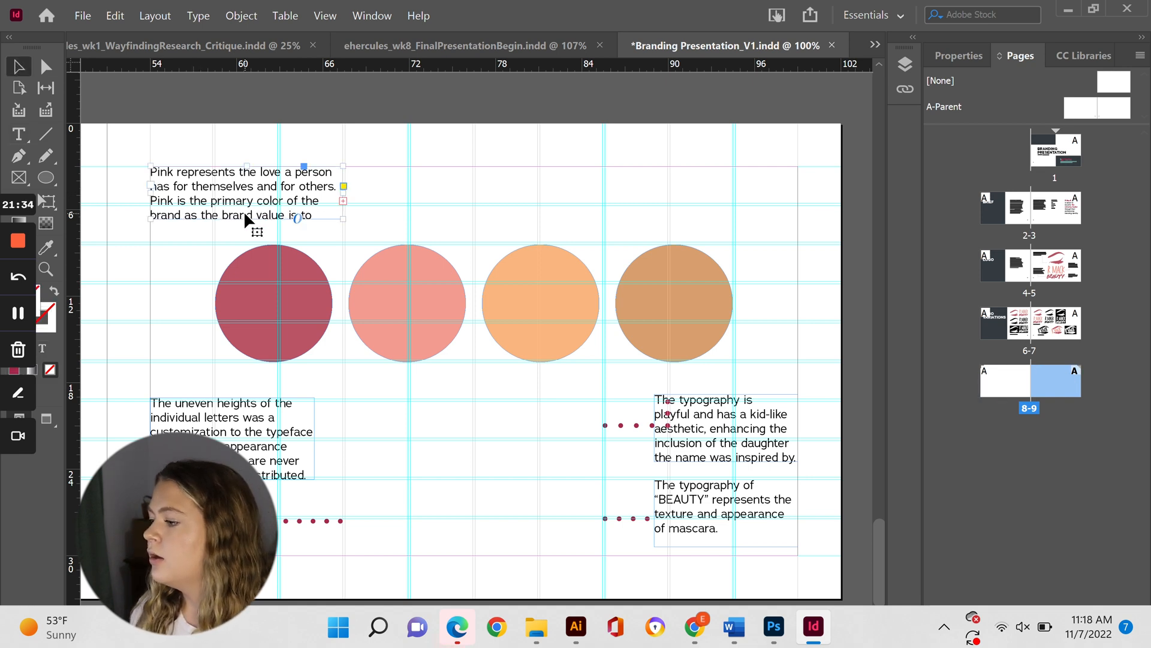
- Align the pink paragraph's frame with the first circle's left edge and widen it across the two pink circles
{"action": "double_click", "coordinate": [246, 215]}
{"action": "left_click", "coordinate": [171, 308]}
{"action": "left_click_drag", "start_coordinate": [232, 190], "coordinate": [297, 189]}
{"action": "left_click_drag", "start_coordinate": [407, 207], "coordinate": [472, 212]}
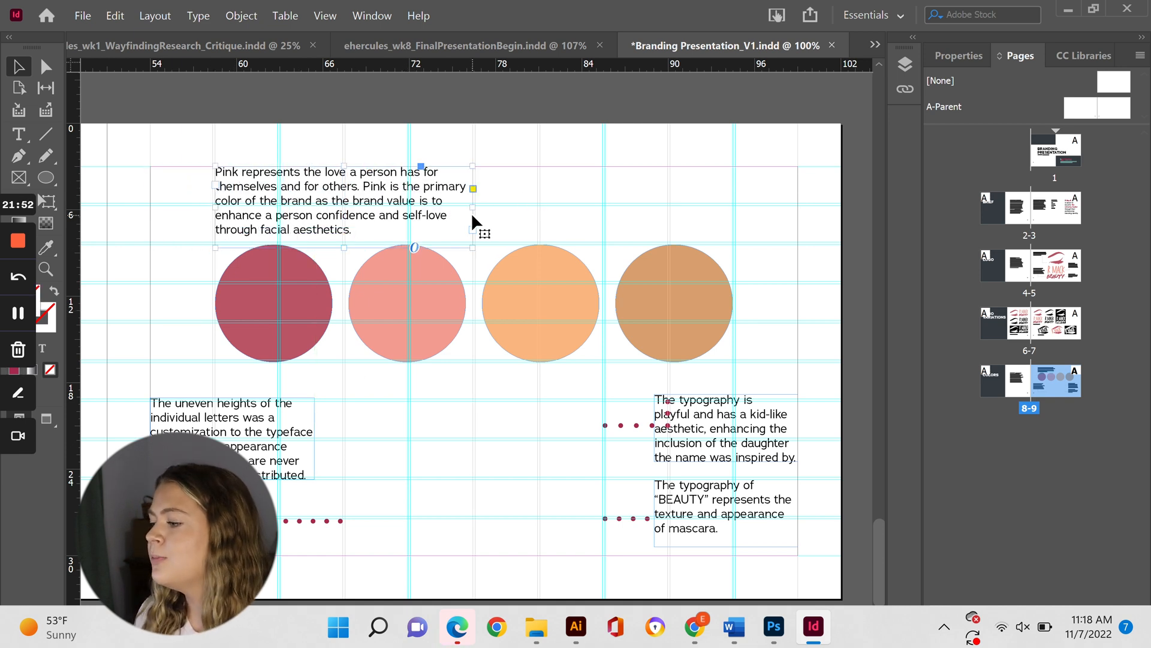
{"action": "left_click", "coordinate": [779, 342]}
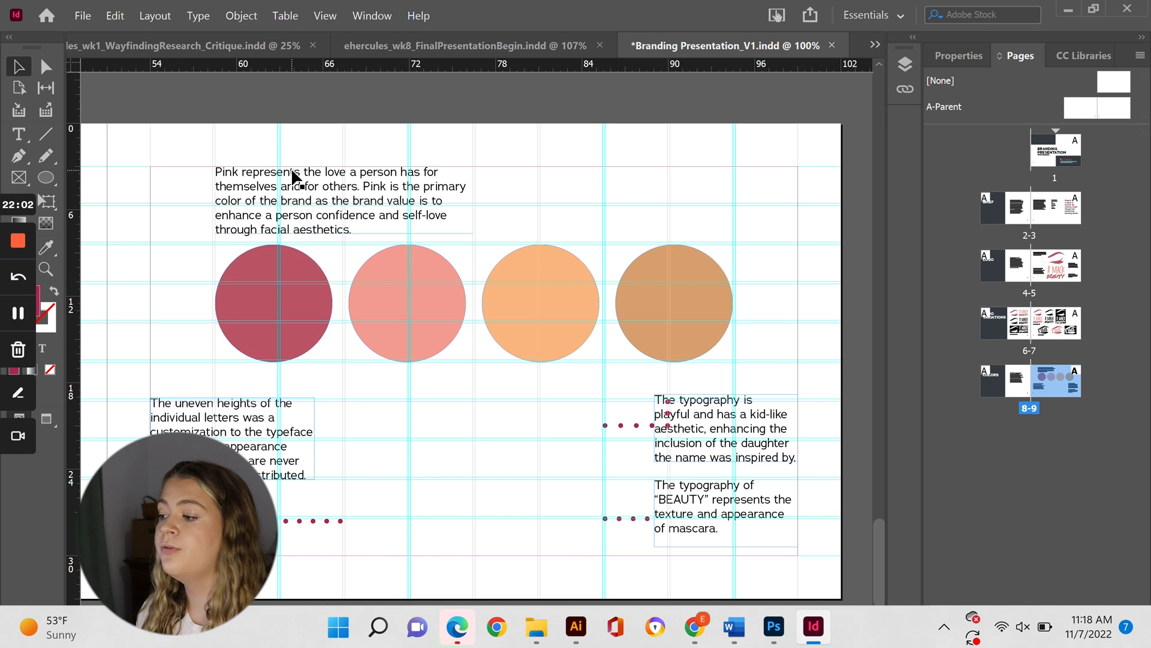
- Draw a leader line leftward from the dark pink circle and another upward from its end, both in the existing dotted style
{"action": "key", "text": "backslash"}
{"action": "left_click_drag", "start_coordinate": [215, 299], "coordinate": [180, 299]}
{"action": "left_click", "coordinate": [403, 465]}
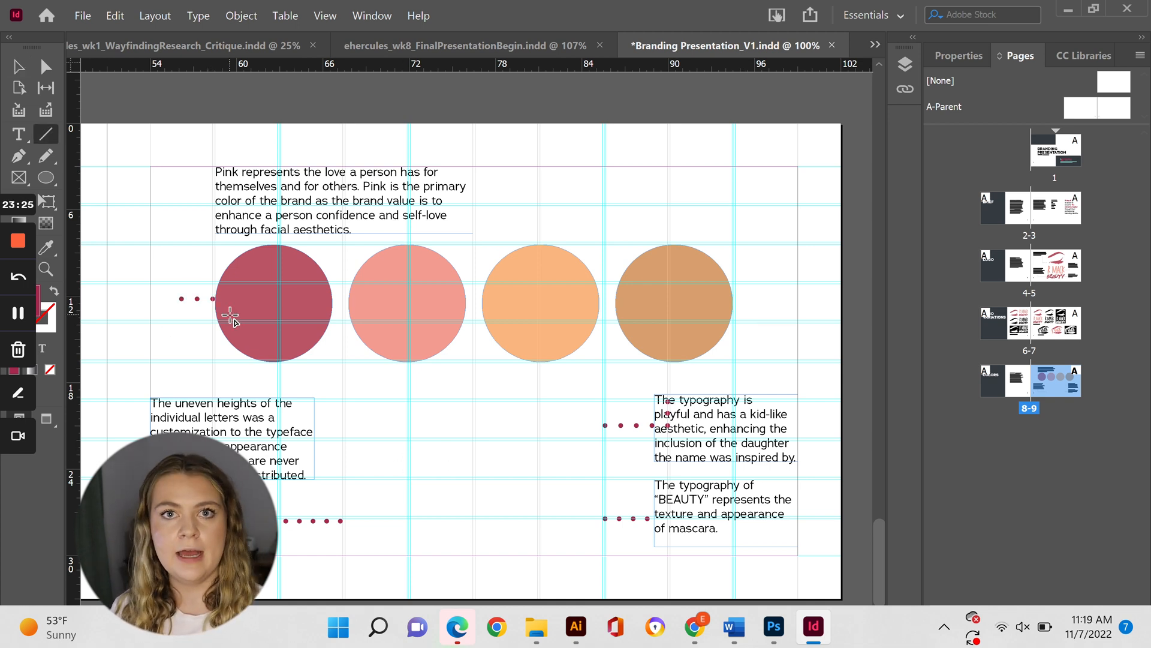
{"action": "left_click_drag", "start_coordinate": [182, 294], "coordinate": [181, 250]}
{"action": "key", "text": "i"}
{"action": "left_click", "coordinate": [197, 299]}
{"action": "key", "text": "v"}
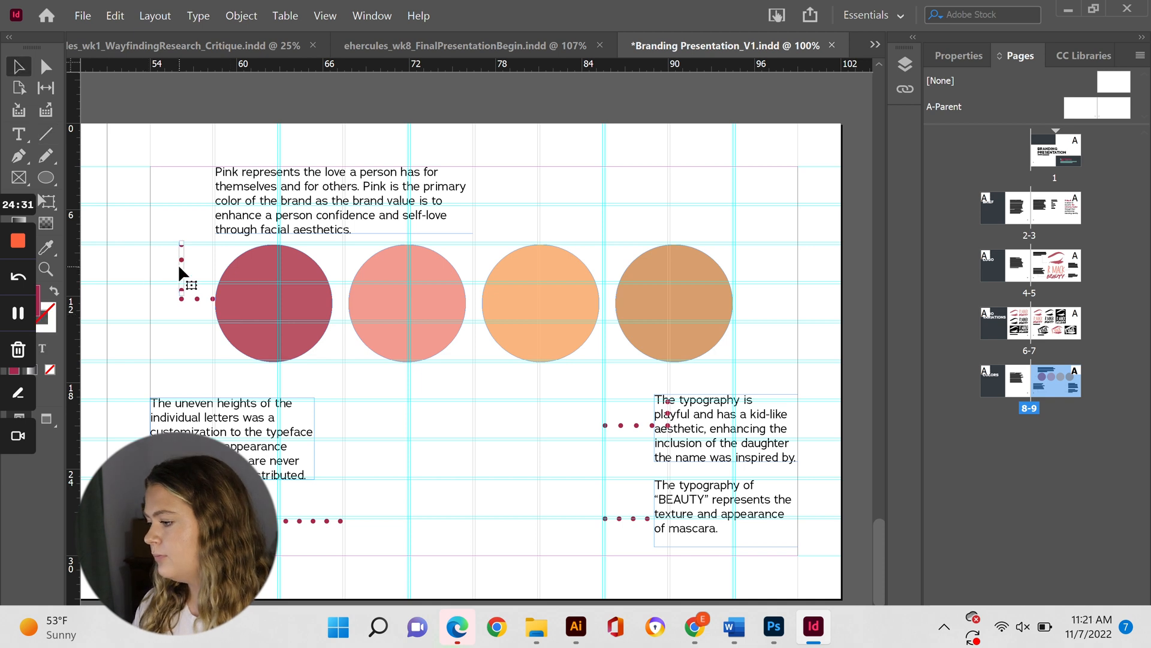
- Join the top of the vertical dotted line to the pink paragraph with a short horizontal line in the same dotted style
{"action": "key", "text": "ctrl+equal"}
{"action": "key", "text": "ctrl+equal"}
{"action": "key", "text": "ctrl+equal"}
{"action": "key", "text": "ctrl+equal"}
{"action": "key", "text": "ctrl+minus"}
{"action": "key", "text": "ctrl+minus"}
{"action": "left_click_drag", "start_coordinate": [476, 262], "coordinate": [524, 262]}
{"action": "key", "text": "i"}
{"action": "left_click", "coordinate": [476, 288]}
{"action": "key", "text": "v"}
{"action": "key", "text": "ctrl+equal"}
{"action": "key", "text": "ctrl+equal"}
{"action": "left_click_drag", "start_coordinate": [455, 360], "coordinate": [477, 360]}
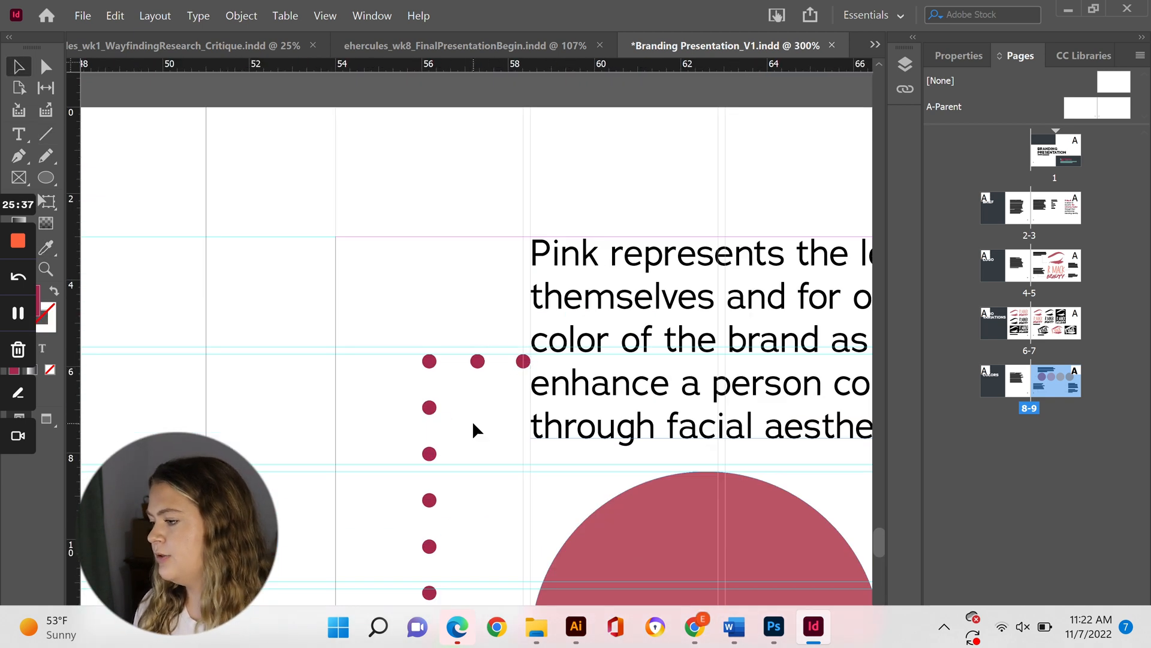
- Draw a short dotted line out from the light pink circle's right edge and a vertical dotted line upward from it
{"action": "key", "text": "ctrl+0"}
{"action": "key", "text": "backslash"}
{"action": "left_click_drag", "start_coordinate": [468, 269], "coordinate": [477, 269]}
{"action": "key", "text": "i"}
{"action": "left_click", "coordinate": [164, 288]}
{"action": "key", "text": "ctrl+equal"}
{"action": "key", "text": "ctrl+equal"}
{"action": "key", "text": "ctrl+equal"}
{"action": "left_click_drag", "start_coordinate": [487, 348], "coordinate": [487, 201]}
{"action": "key", "text": "i"}
{"action": "left_click", "coordinate": [486, 354]}
{"action": "key", "text": "v"}
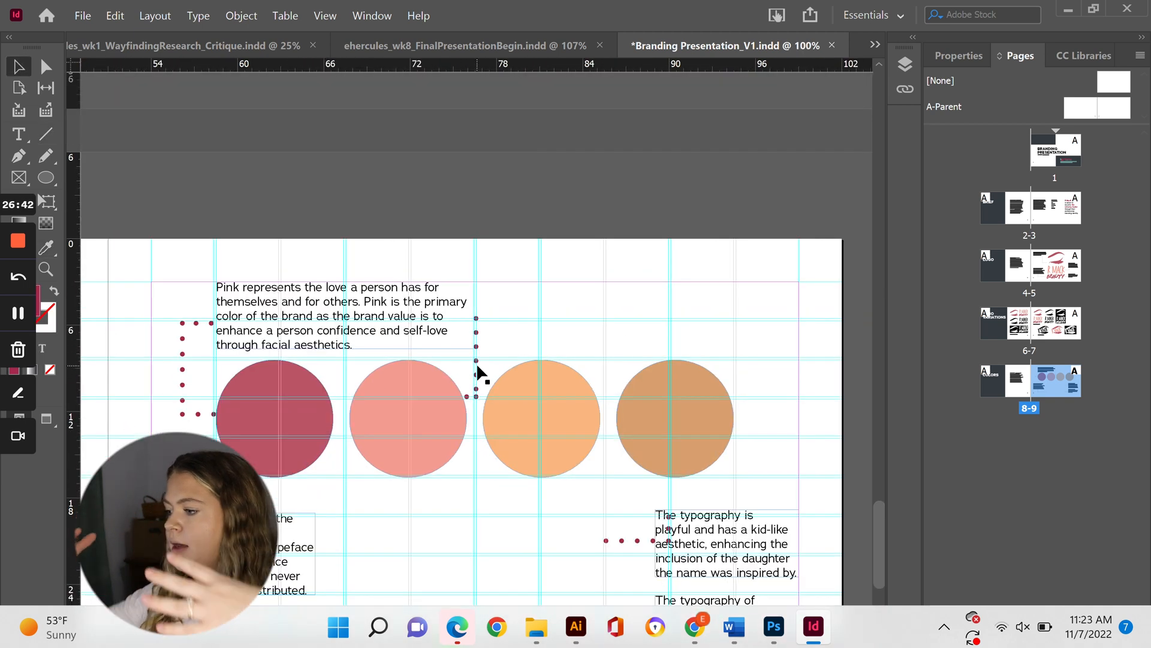
- Connect the top of the light pink circle's vertical leader to the pink paragraph with a short horizontal line
{"action": "key", "text": "ctrl+equal"}
{"action": "key", "text": "ctrl+equal"}
{"action": "key", "text": "ctrl+equal"}
{"action": "key", "text": "ctrl+equal"}
{"action": "left_click_drag", "start_coordinate": [454, 258], "coordinate": [408, 259]}
{"action": "key", "text": "ctrl+0"}
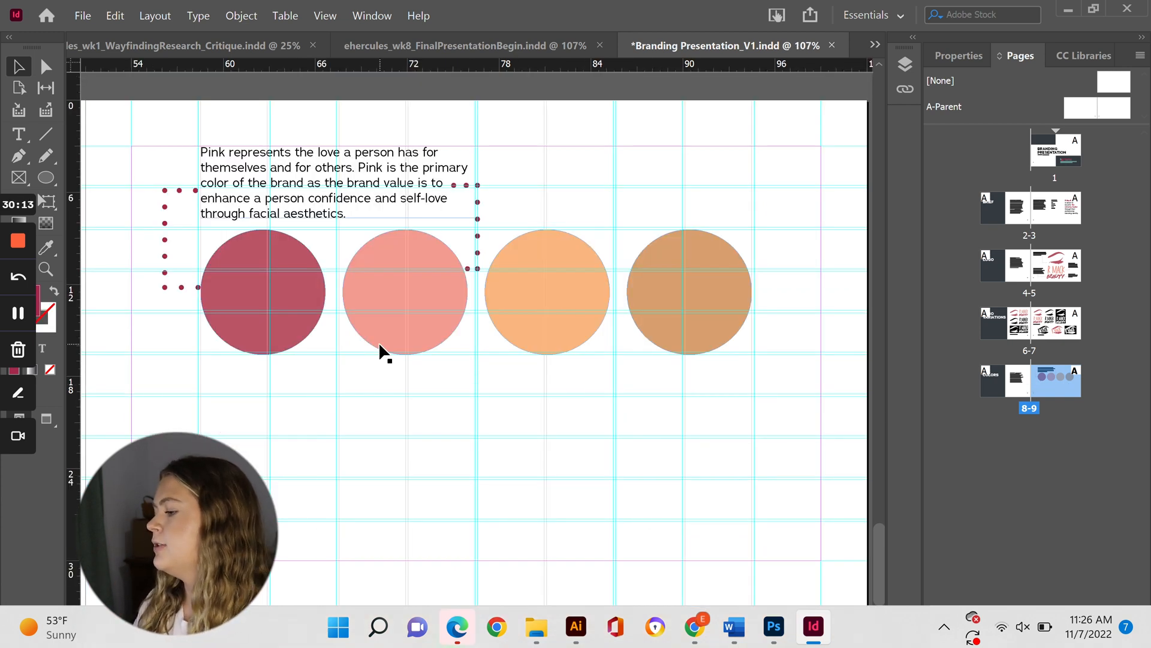
- Duplicate the pink paragraph below the orange and tan circles, aligning the copy with the column guide
{"action": "left_click_drag", "start_coordinate": [299, 160], "coordinate": [603, 409]}
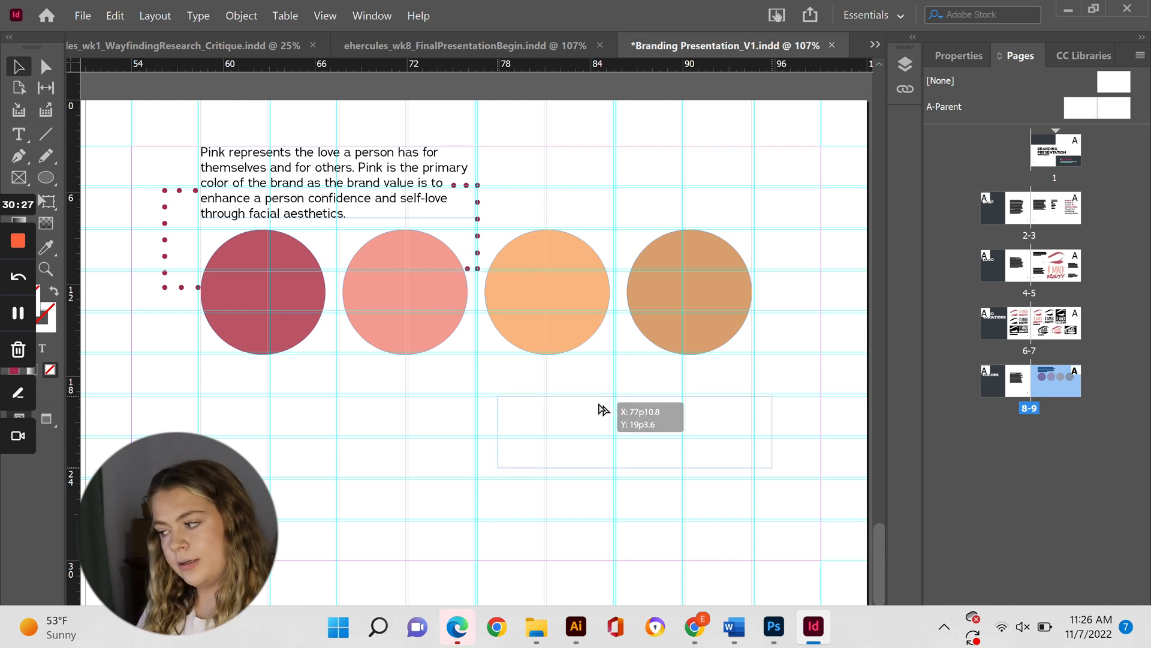
{"action": "left_click_drag", "start_coordinate": [602, 410], "coordinate": [580, 406]}
{"action": "left_click", "coordinate": [766, 525]}
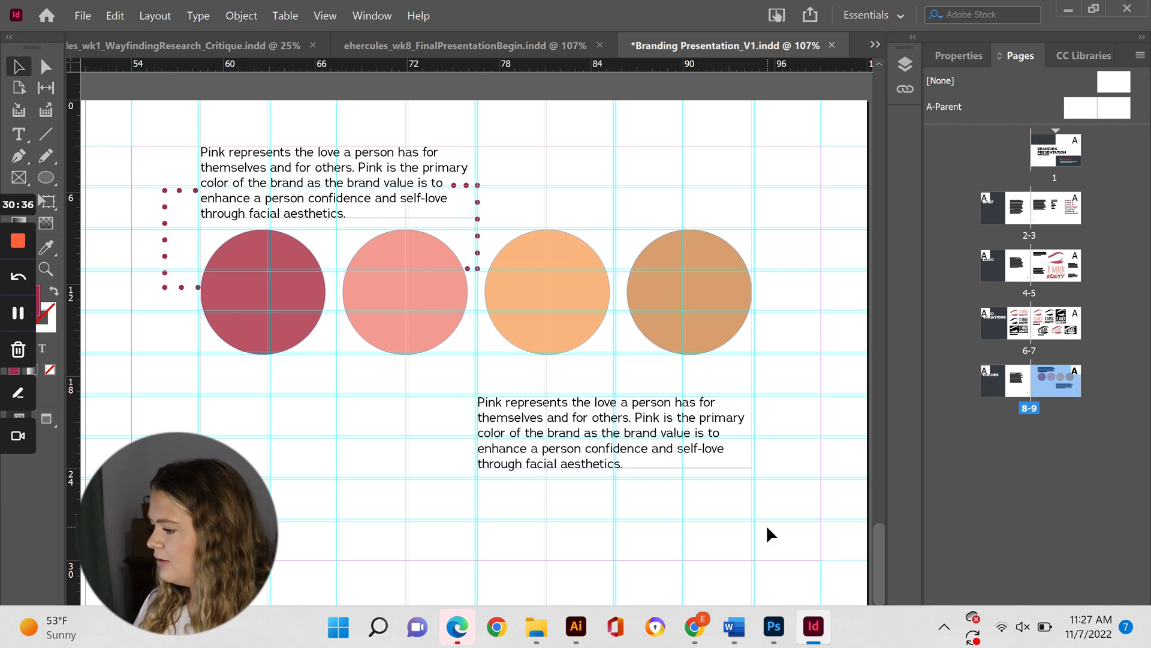
- Rewrite the copy as "Cream colors to represent the creaminess of makeup products, including foundations, concealers, and other products with cream texture."
{"action": "triple_click", "coordinate": [678, 459]}
{"action": "key", "text": "ctrl+a"}
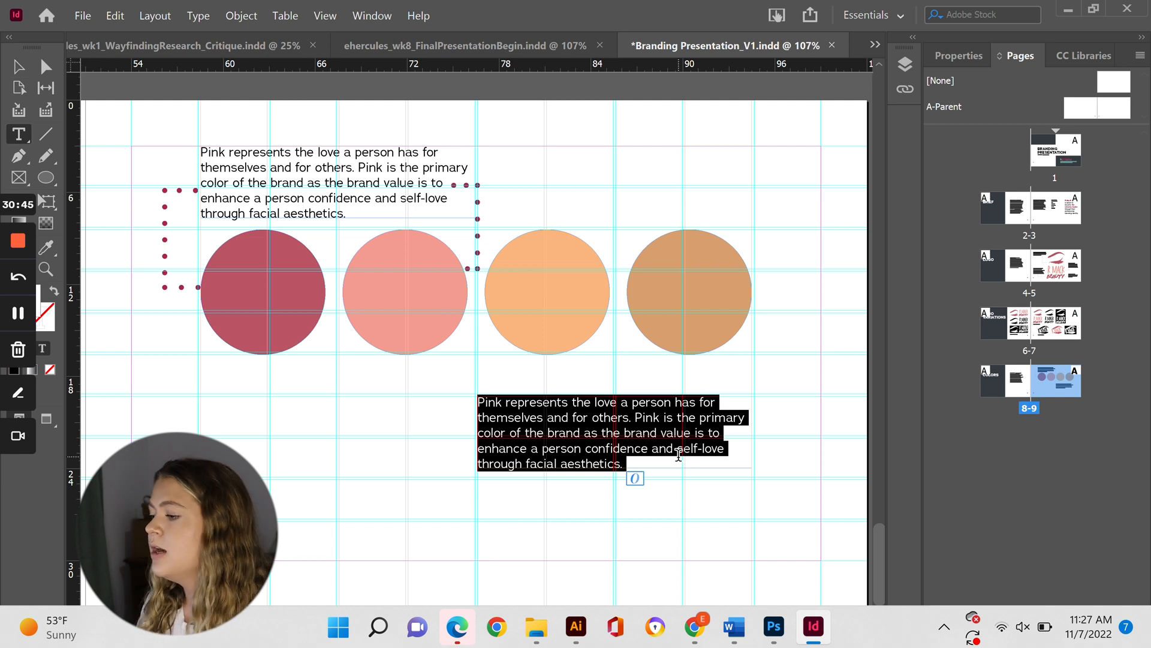
{"action": "type", "text": "Cream colors to represent the crea"}
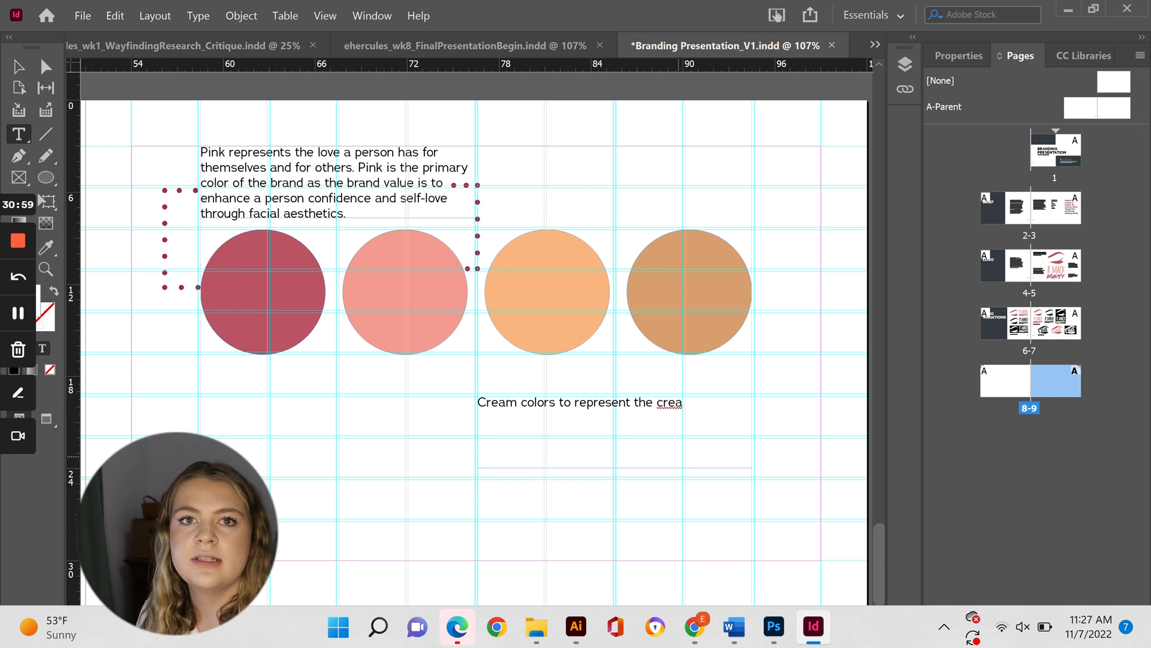
{"action": "type", "text": "iness of makeup products, including but not limited"}
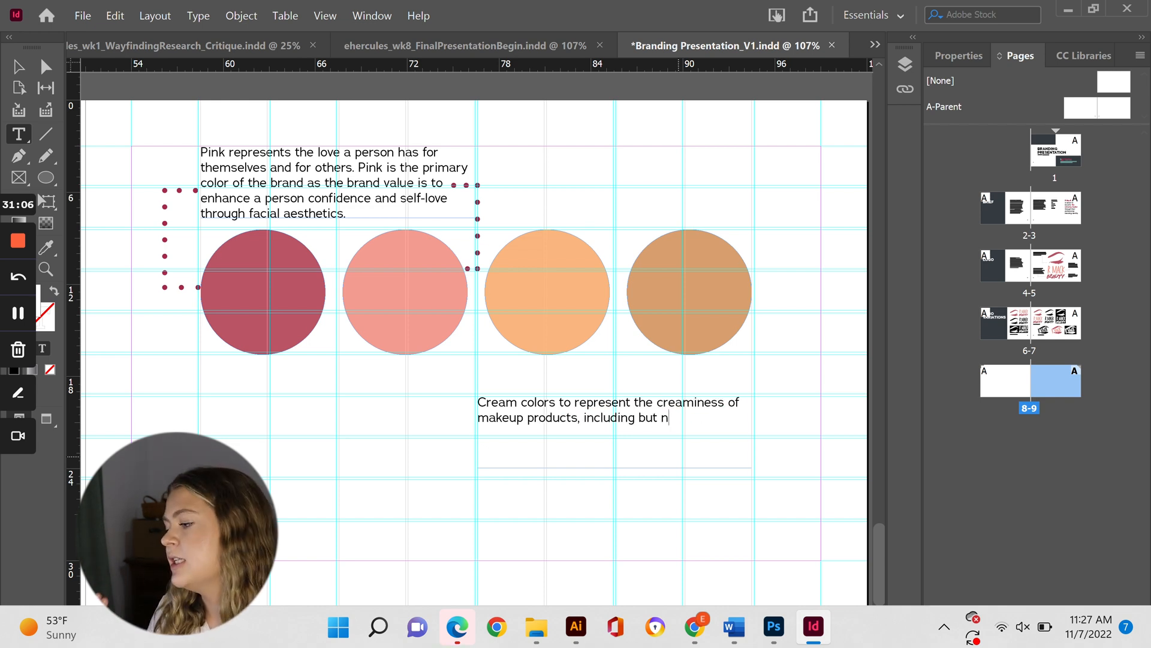
{"action": "key", "text": "ctrl+BackSpace"}
{"action": "key", "text": "ctrl+BackSpace"}
{"action": "key", "text": "ctrl+BackSpace"}
{"action": "type", "text": "foundations, concealers, and other products with crea"}
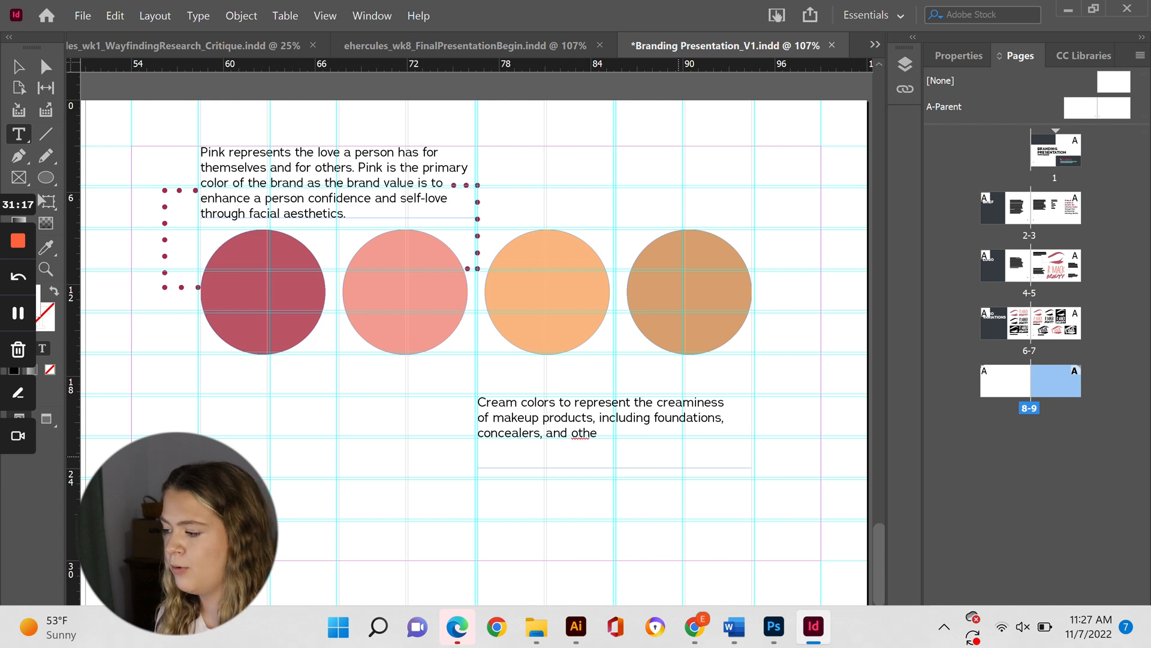
{"action": "type", "text": "m texture."}
{"action": "key", "text": "Escape"}
- Widen the cream paragraph's frame so the text fits three lines and move it up closer beneath the circles
{"action": "left_click_drag", "start_coordinate": [752, 432], "coordinate": [742, 388]}
{"action": "left_click", "coordinate": [779, 434]}
{"action": "left_click", "coordinate": [811, 429]}
{"action": "left_click_drag", "start_coordinate": [741, 387], "coordinate": [741, 380]}
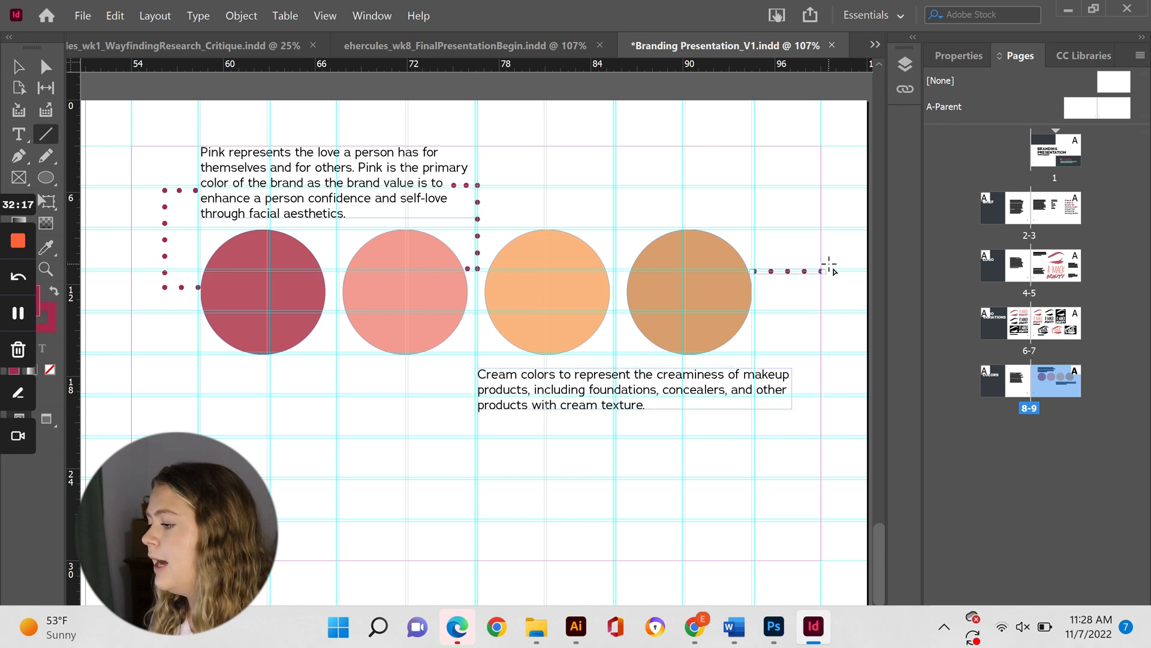
- Complete the tan circle's dotted leader with a vertical line down and a short horizontal line to the cream paragraph
{"action": "key", "text": "i"}
{"action": "left_click_drag", "start_coordinate": [821, 272], "coordinate": [792, 395]}
{"action": "left_click", "coordinate": [787, 271]}
{"action": "key", "text": "backslash"}
{"action": "key", "text": "i"}
{"action": "key", "text": "v"}
{"action": "key", "text": "ctrl+equal"}
{"action": "key", "text": "ctrl+equal"}
{"action": "key", "text": "ctrl+equal"}
{"action": "key", "text": "ctrl+equal"}
{"action": "key", "text": "ctrl+equal"}
{"action": "key", "text": "ctrl+equal"}
{"action": "key", "text": "ctrl+equal"}
{"action": "key", "text": "ctrl+0"}
- Rework the short dotted connector beside the light pink circle and run a leader line down toward the cream paragraph
{"action": "key", "text": "backslash"}
{"action": "left_click_drag", "start_coordinate": [478, 269], "coordinate": [467, 269]}
{"action": "key", "text": "v"}
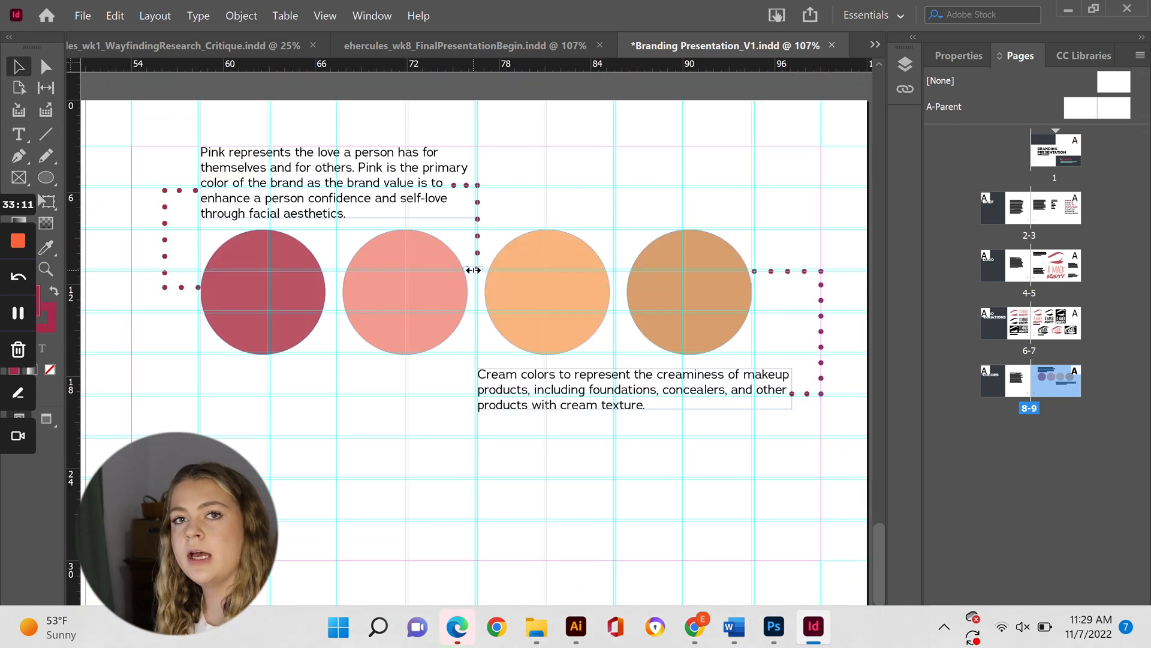
{"action": "key", "text": "ctrl+equal"}
{"action": "left_click_drag", "start_coordinate": [474, 354], "coordinate": [481, 479]}
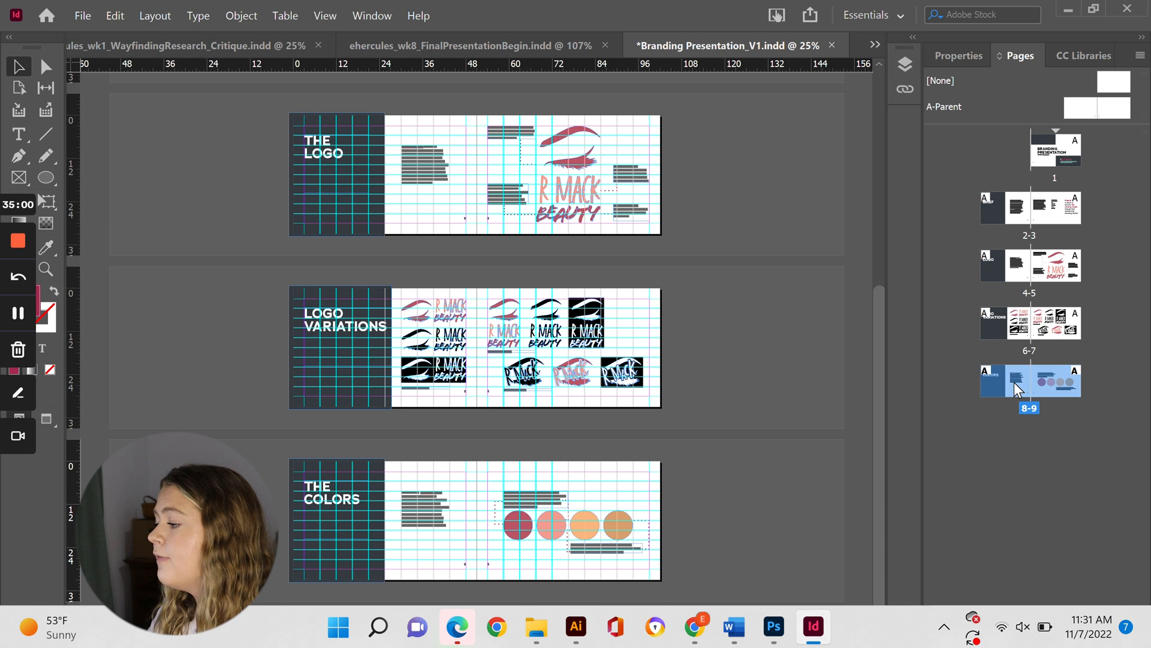
- Duplicate the colors spread on pages 8-9 to create a new spread at the end of the document
{"action": "right_click", "coordinate": [1013, 383]}
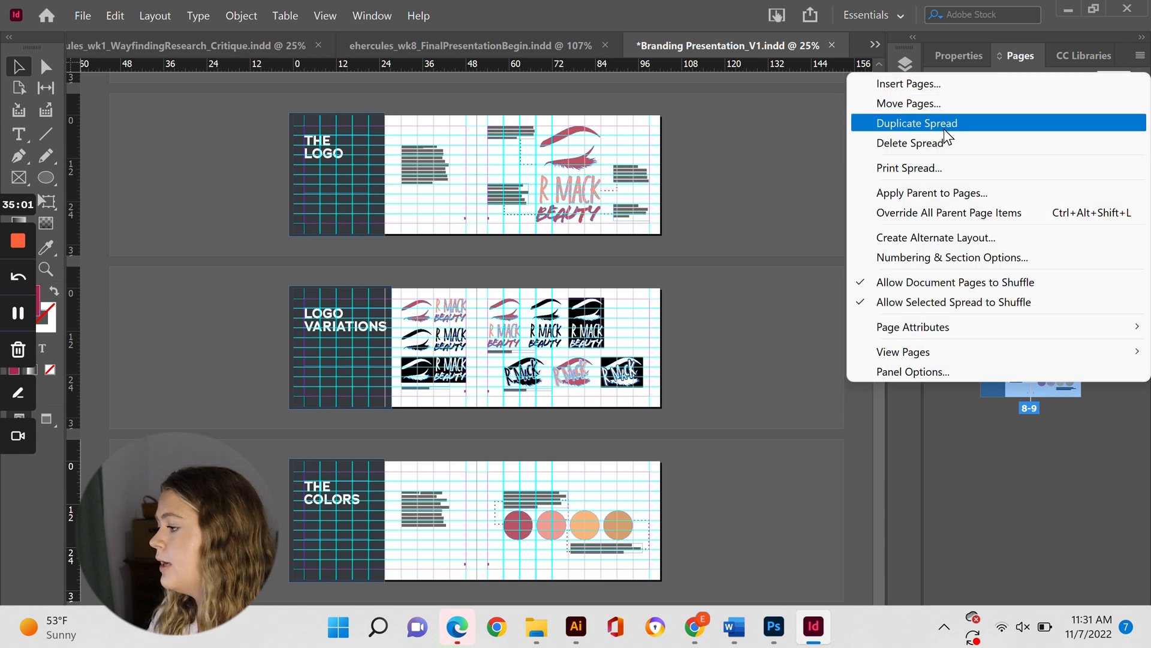
{"action": "left_click", "coordinate": [944, 128]}
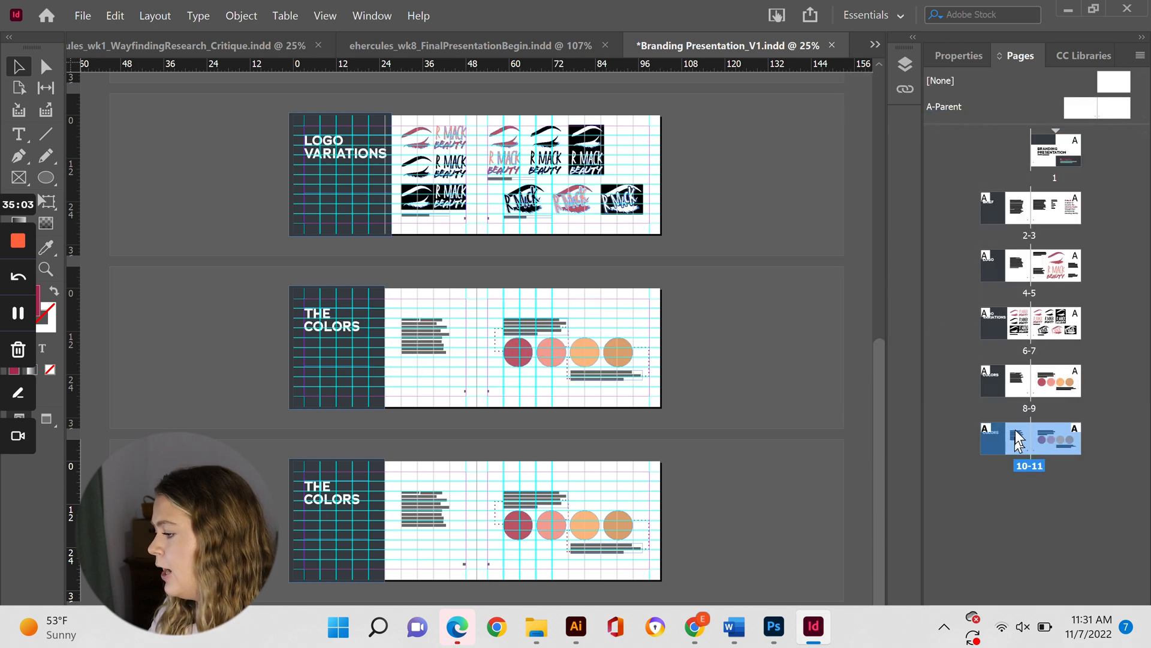
- Change the page 10 title to "THE PATTERN"
{"action": "left_click", "coordinate": [1009, 440]}
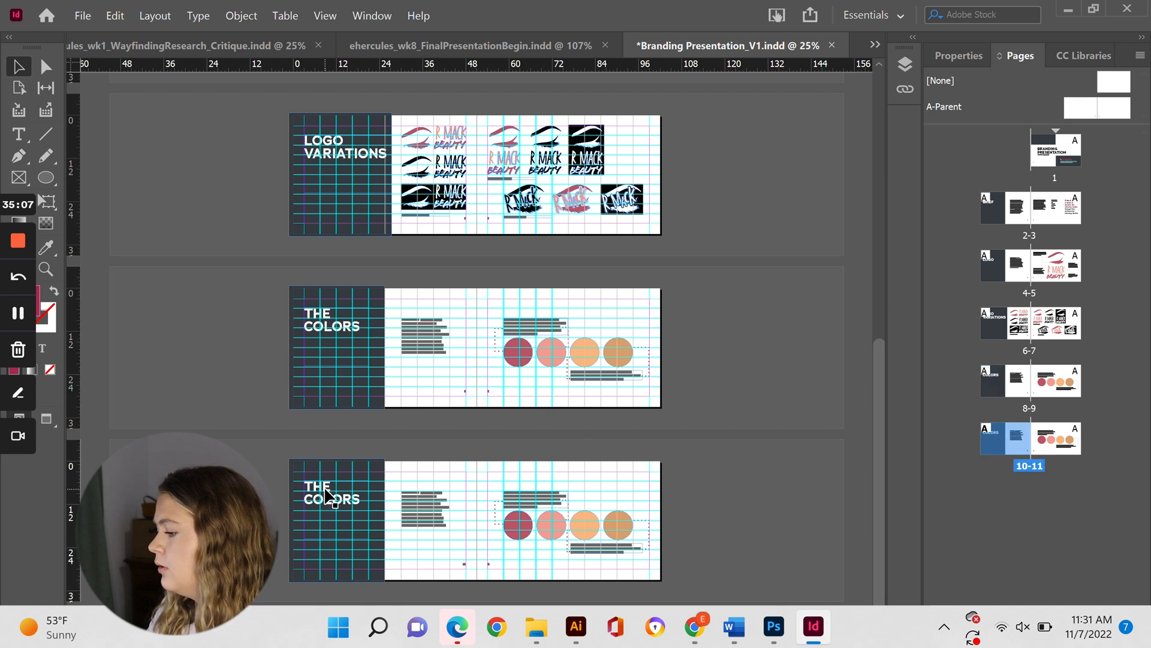
{"action": "key", "text": "ctrl+0"}
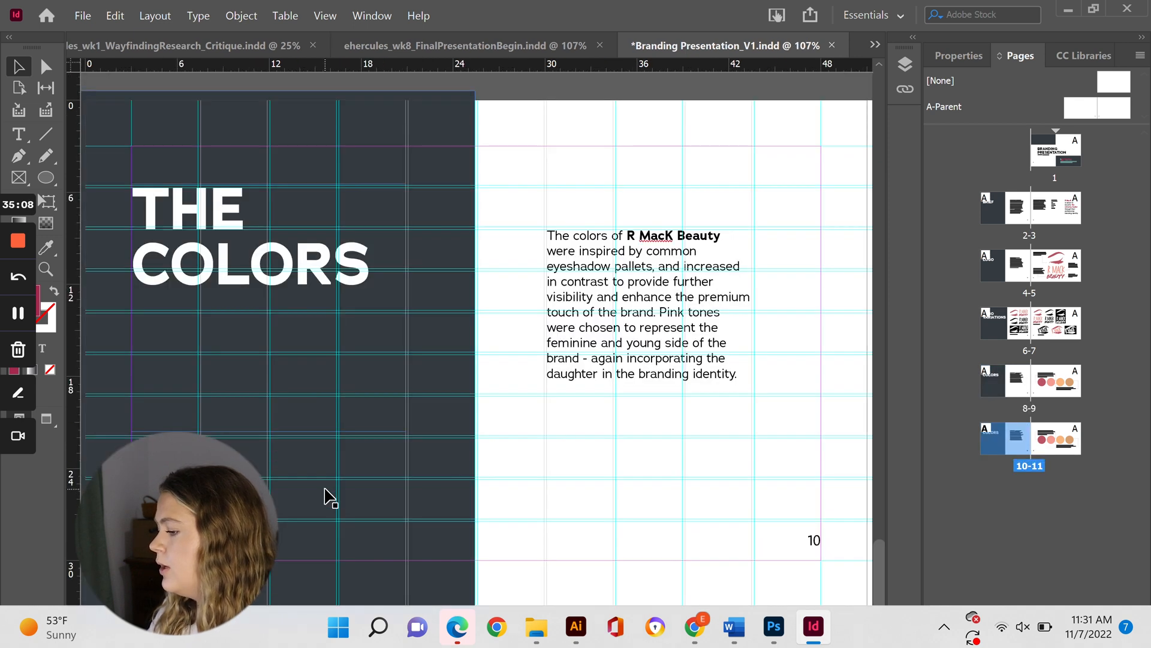
{"action": "double_click", "coordinate": [288, 265]}
{"action": "type", "text": "PATTERN"}
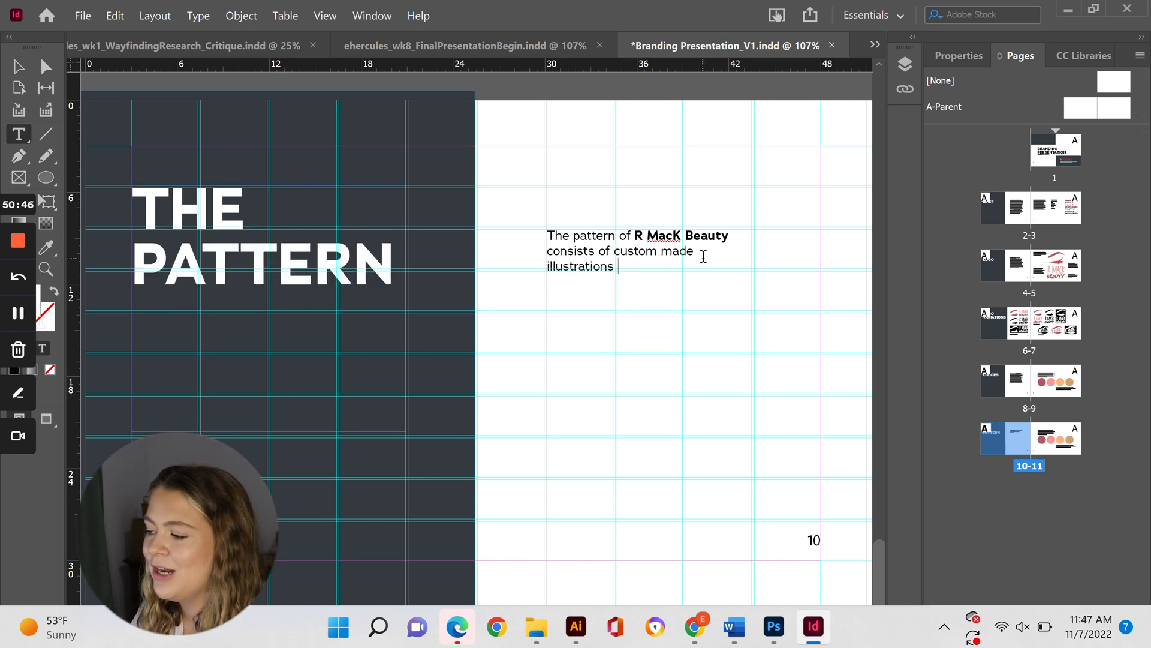
- Insert "make-up product" before "illustrations" in the page 10 paragraph about the brand's pattern
{"action": "left_click", "coordinate": [703, 247]}
{"action": "type", "text": "make-up product"}
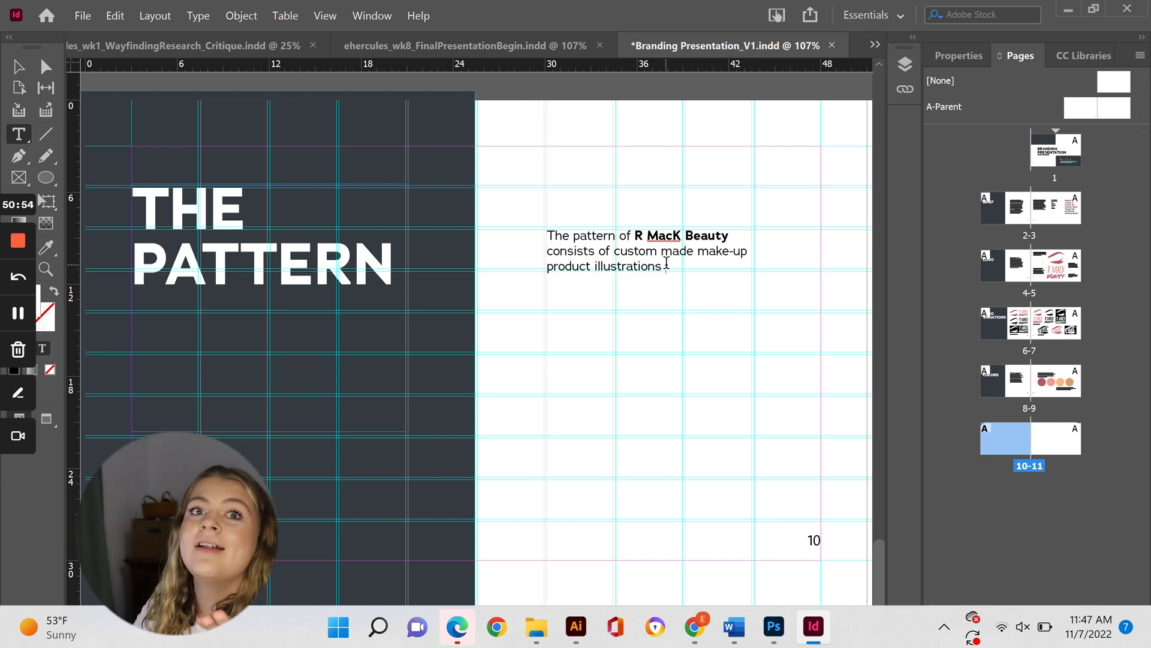
- Complete the first sentence of the page 10 paragraph with "with shadows overlaying the products to add depth."
{"action": "left_click", "coordinate": [667, 264]}
{"action": "type", "text": "with shadows"}
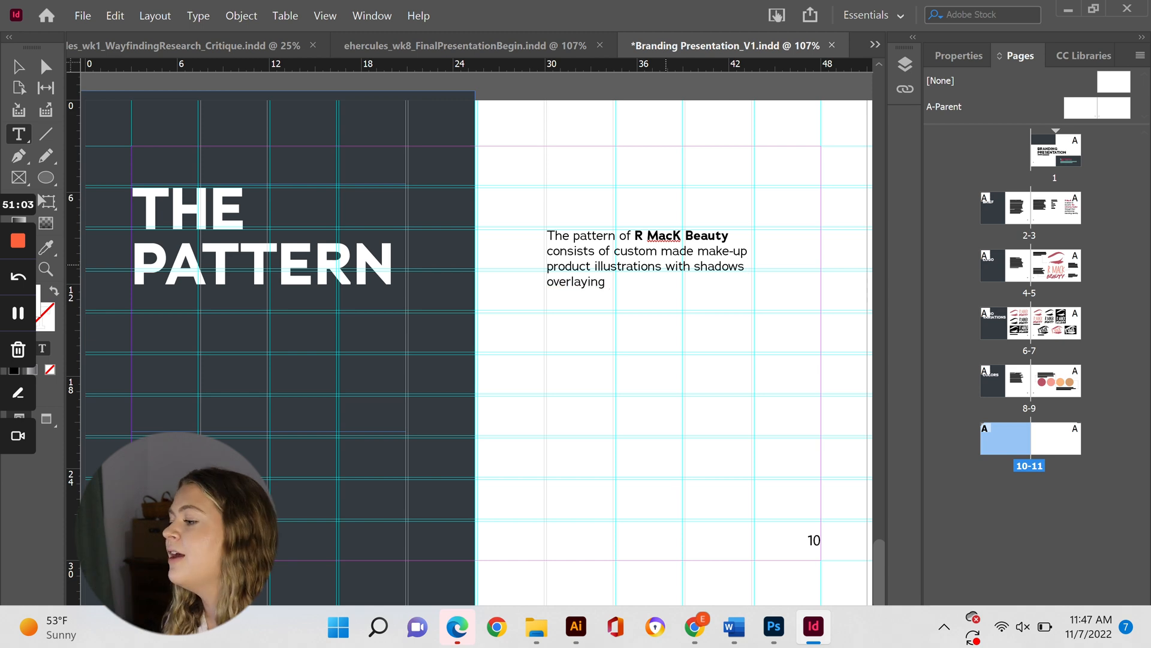
{"action": "key", "text": "BackSpace"}
{"action": "key", "text": "BackSpace"}
{"action": "type", "text": "depth."}
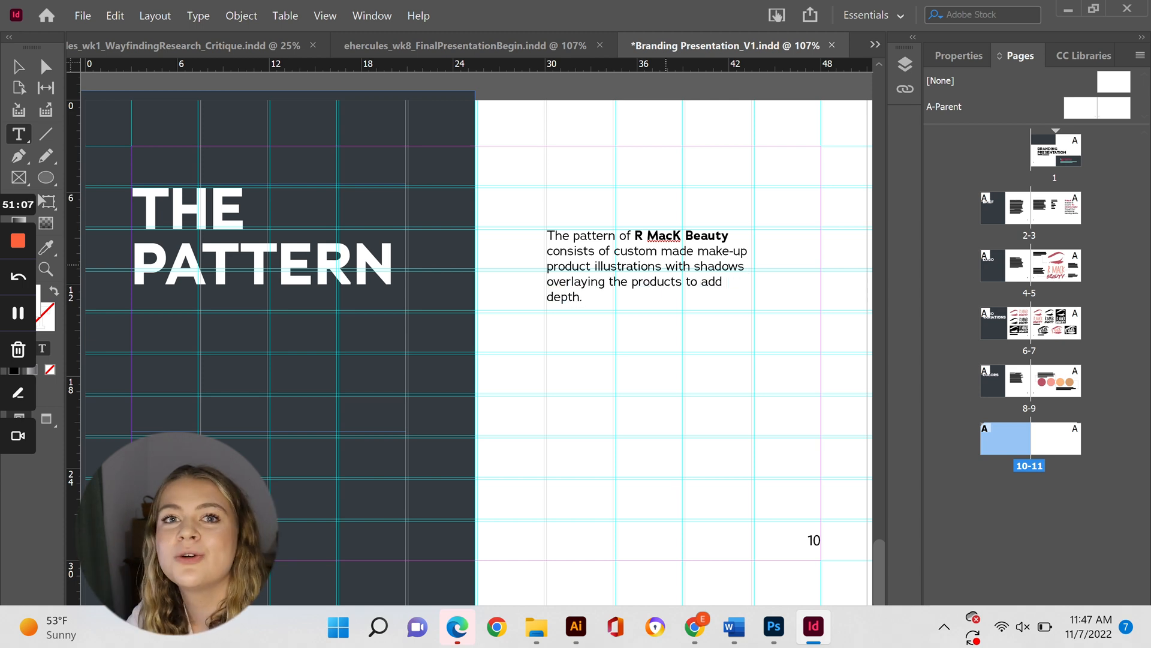
- Add the sentence "The pattern can be used on branding materials such as packaging, business cards, and social media collateral." to the page 10 paragraph
{"action": "type", "text": " The pattern can be used on branding materials such as"}
{"action": "type", "text": " packaging, business cards"}
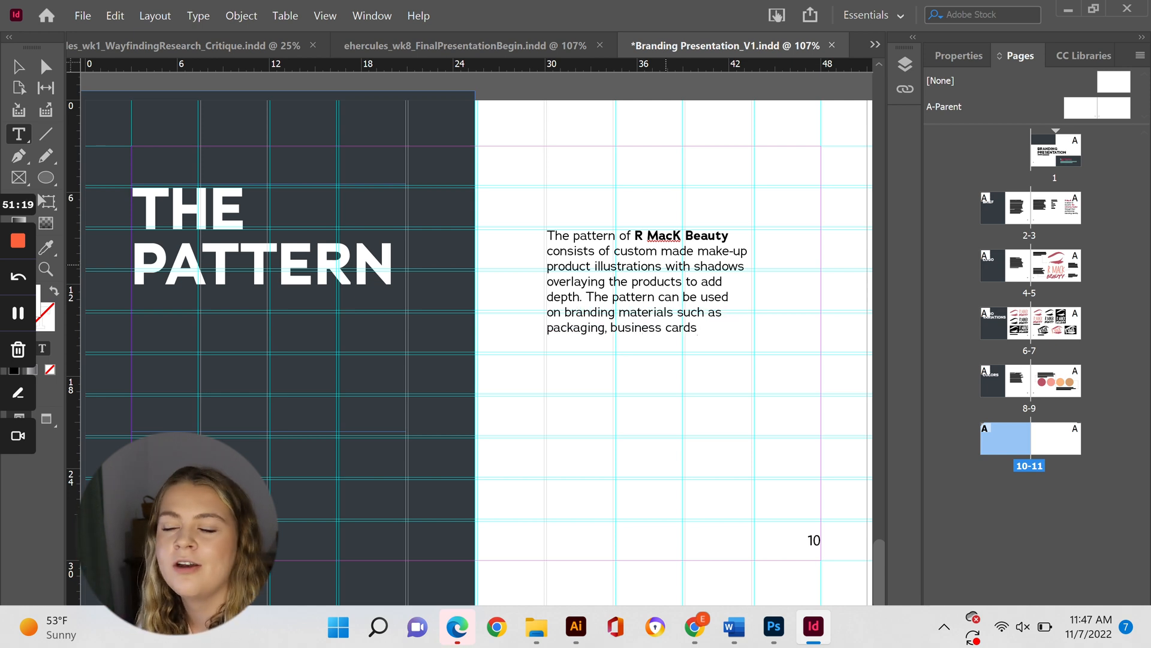
{"action": "type", "text": "ial media collateral."}
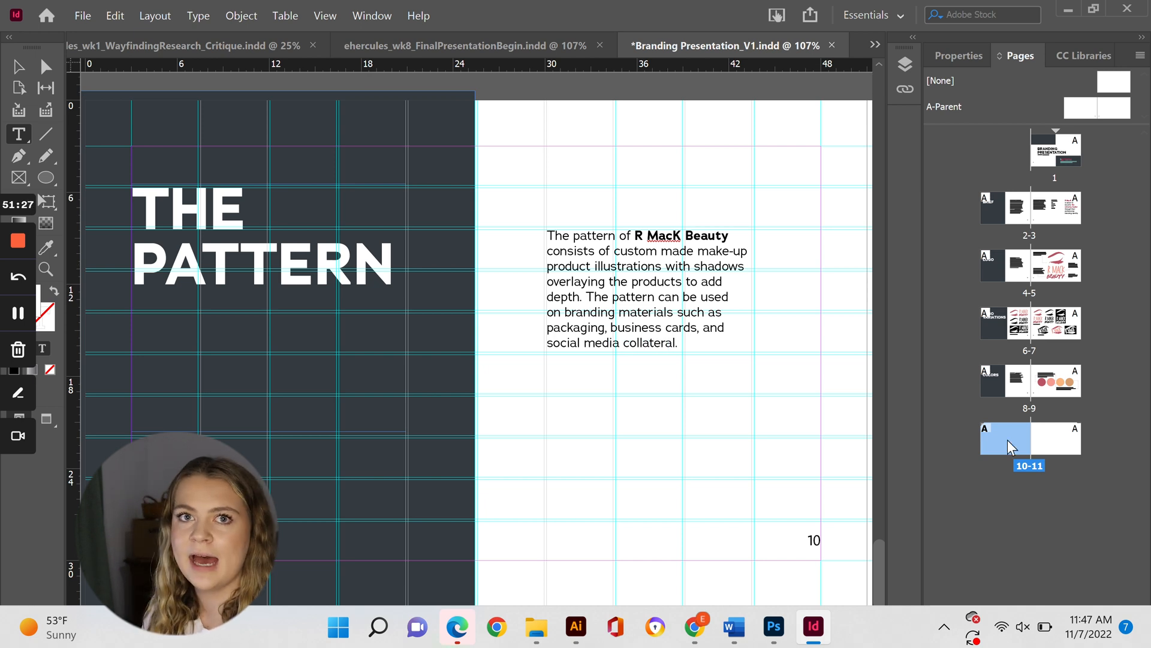
- Delete the four color circles from page 11
{"action": "double_click", "coordinate": [1077, 435]}
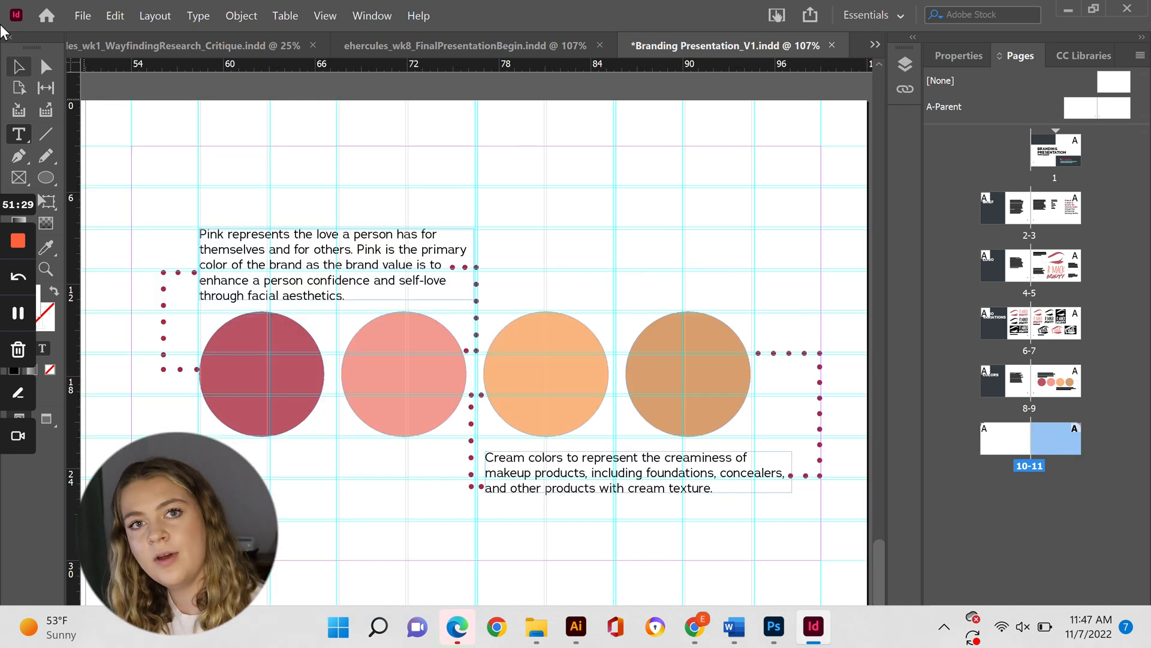
{"action": "left_click", "coordinate": [22, 71]}
{"action": "left_click", "coordinate": [217, 402]}
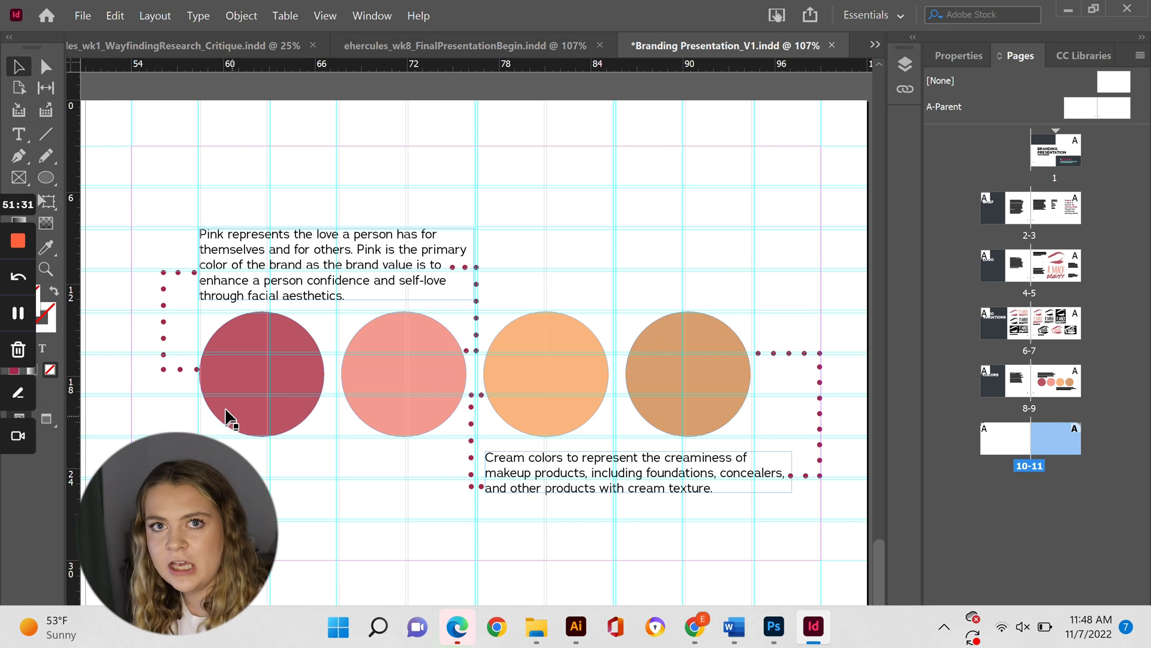
{"action": "key", "text": "Delete"}
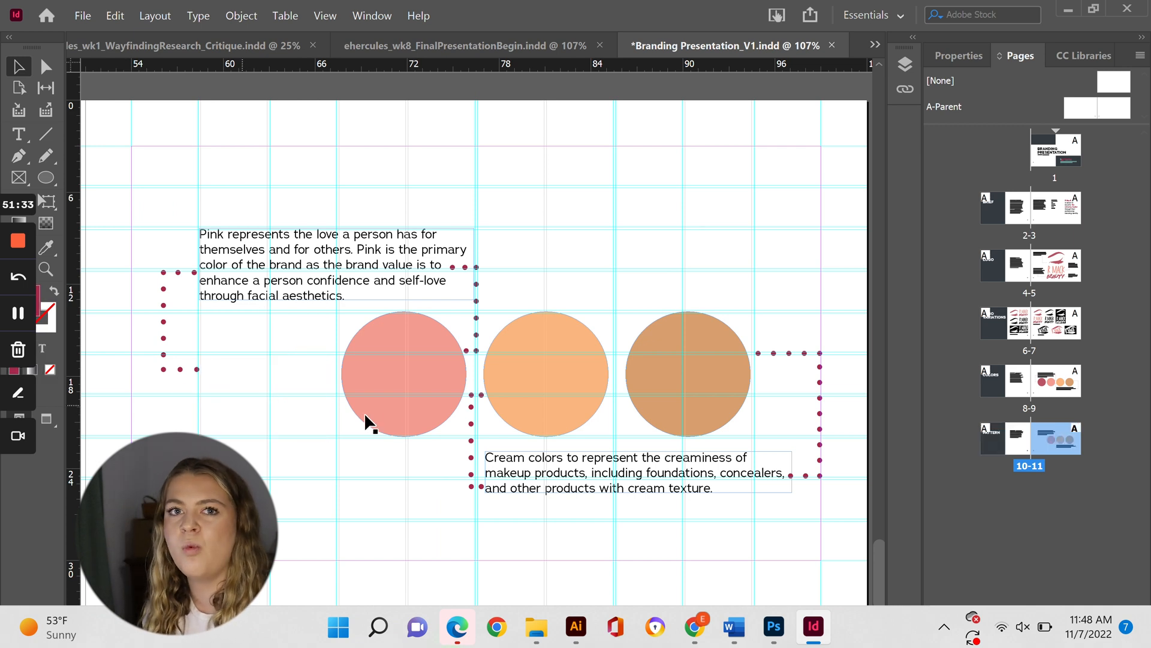
{"action": "left_click", "coordinate": [396, 419]}
{"action": "key", "text": "Delete"}
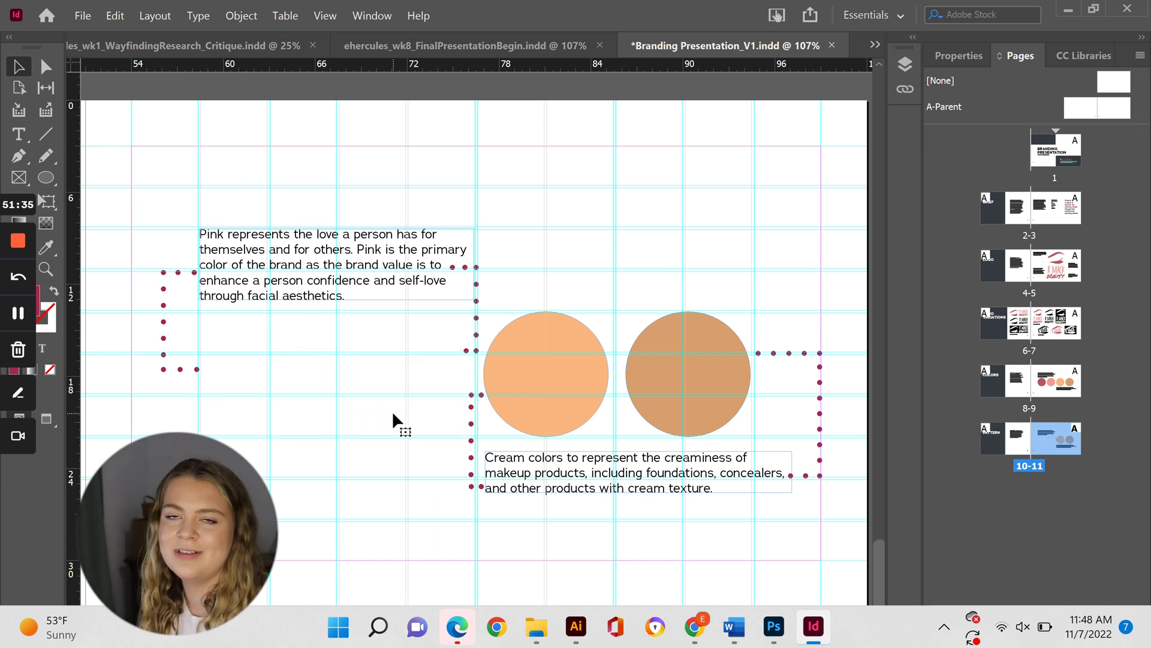
{"action": "left_click", "coordinate": [556, 408]}
{"action": "key", "text": "Delete"}
{"action": "left_click", "coordinate": [664, 373]}
{"action": "key", "text": "Delete"}
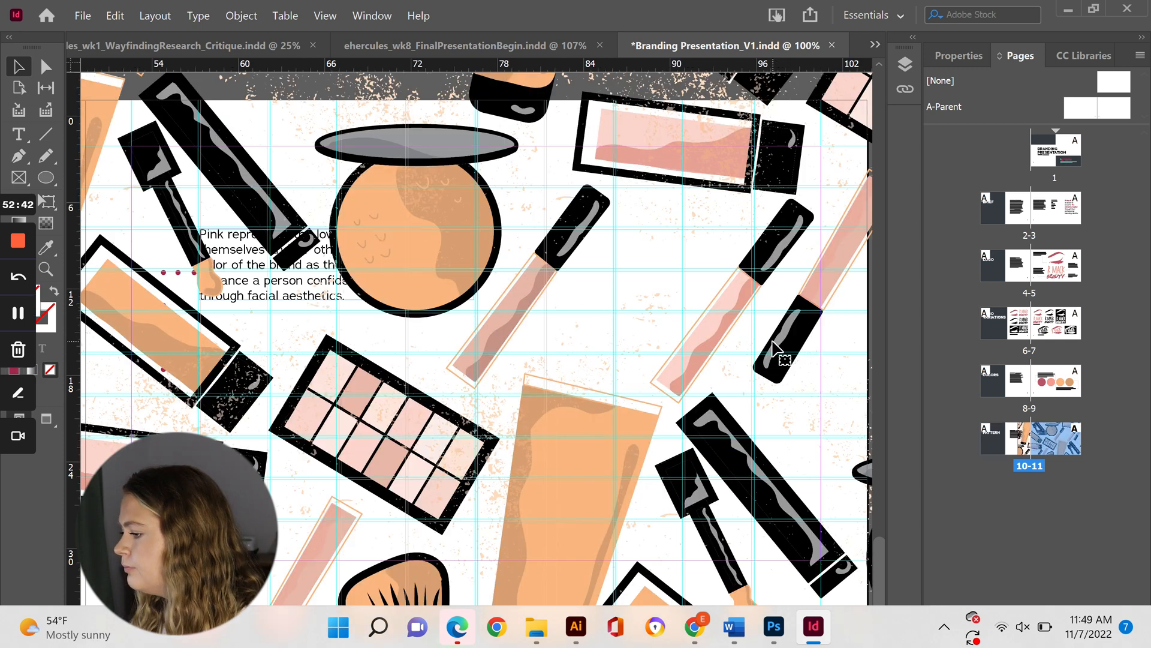
- Scale down the make-up pattern image and move it to the outer half of page 11, overlapping the page's outer edge
{"action": "key", "text": "ctrl+minus"}
{"action": "key", "text": "ctrl+minus"}
{"action": "key", "text": "ctrl+minus"}
{"action": "key", "text": "ctrl+minus"}
{"action": "key", "text": "ctrl+minus"}
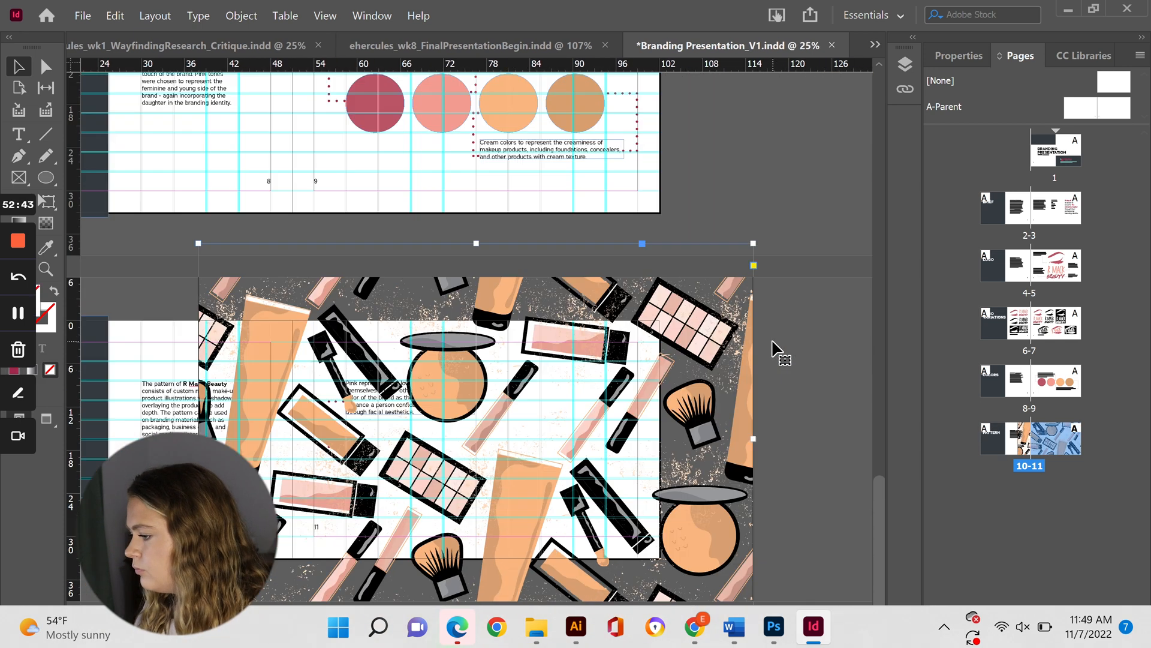
{"action": "scroll", "coordinate": [772, 348], "scroll_direction": "up", "scroll_amount": 3}
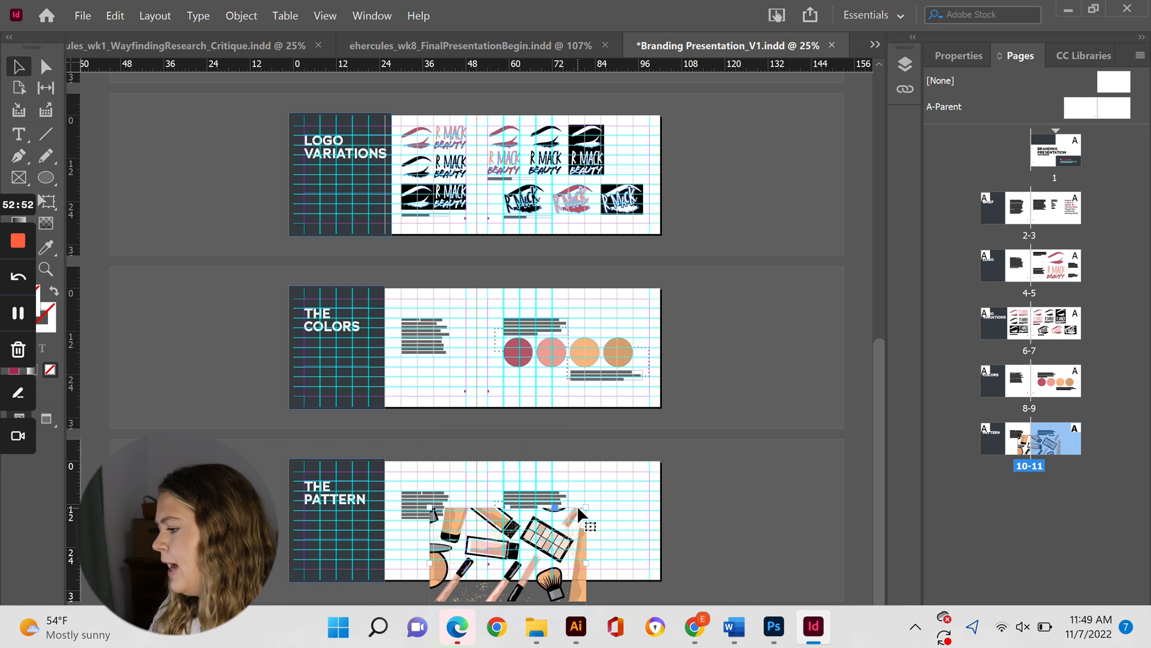
{"action": "left_click_drag", "start_coordinate": [705, 426], "coordinate": [586, 507]}
{"action": "left_click_drag", "start_coordinate": [461, 539], "coordinate": [600, 504]}
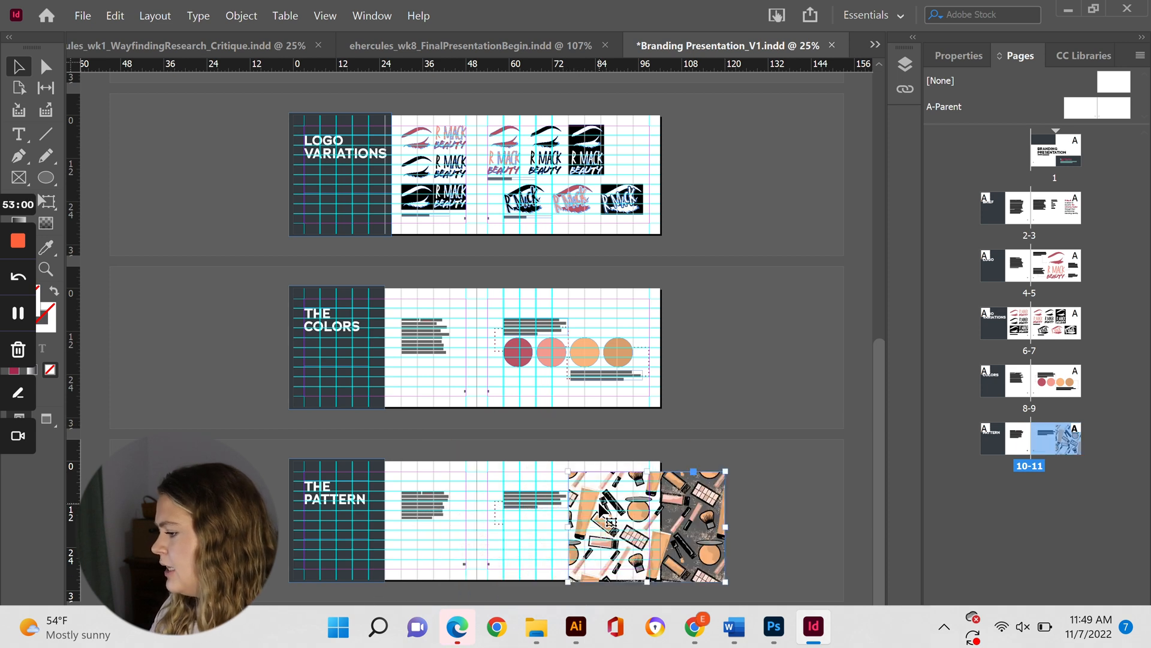
- Extend the pattern image's frame past the top and bottom edges of page 11
{"action": "key", "text": "ctrl+0"}
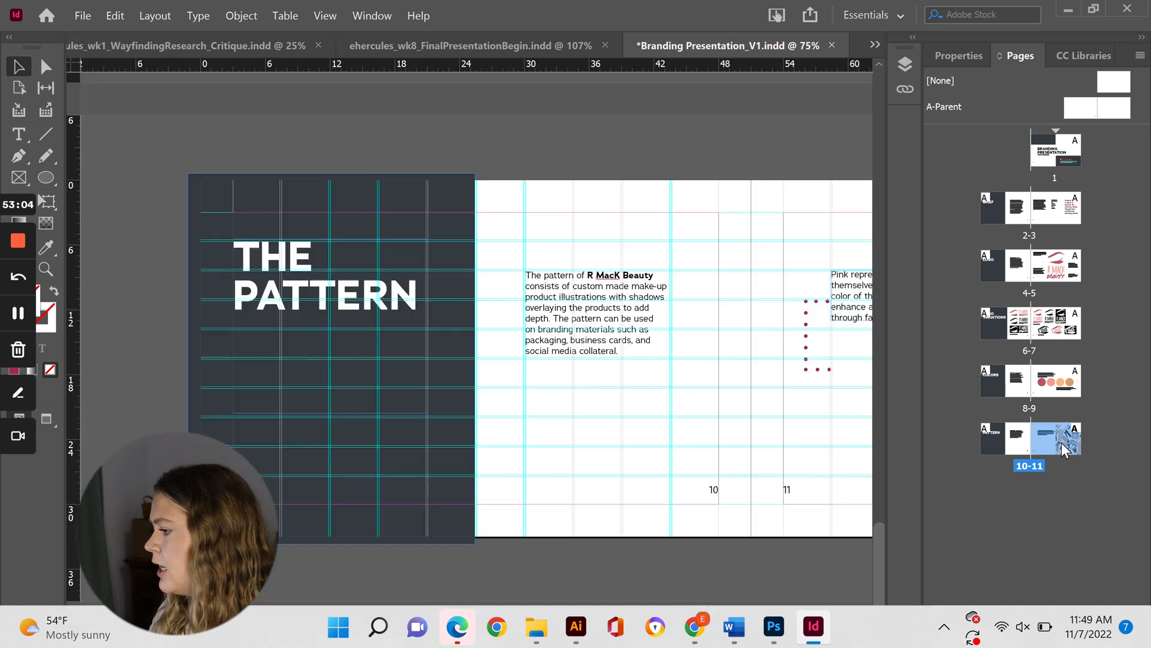
{"action": "scroll", "coordinate": [708, 502], "scroll_direction": "right", "scroll_amount": 5}
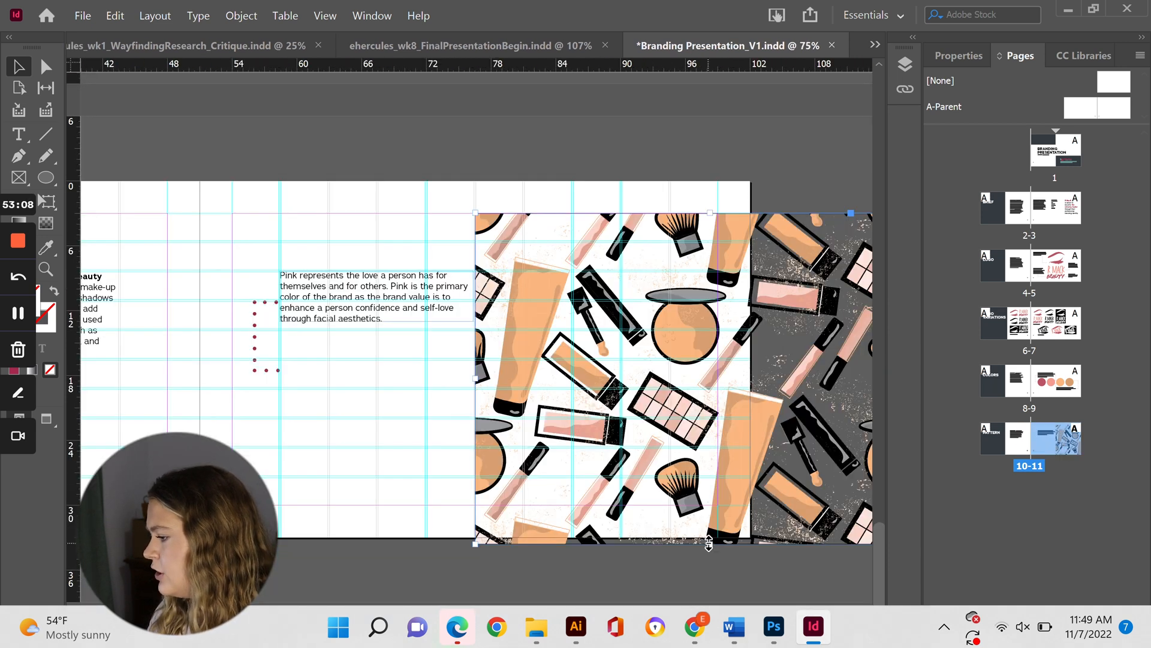
{"action": "left_click_drag", "start_coordinate": [710, 212], "coordinate": [710, 171]}
{"action": "left_click_drag", "start_coordinate": [710, 504], "coordinate": [710, 555]}
{"action": "left_click", "coordinate": [714, 370]}
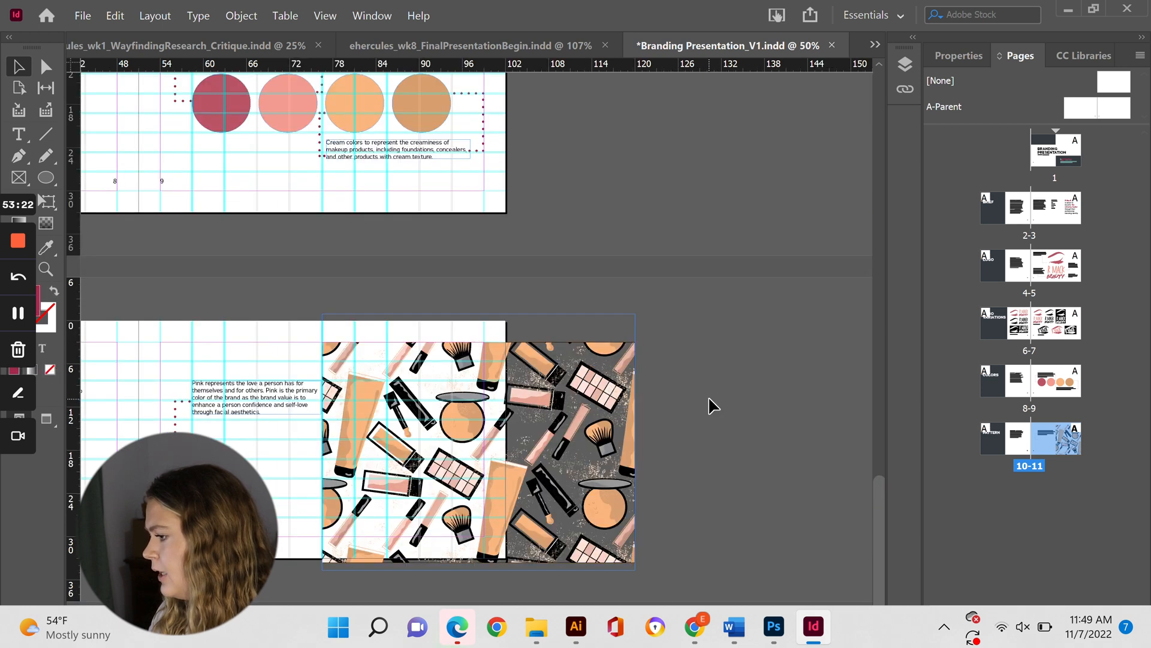
- Enlarge the pattern artwork to fill its frame's height and reposition the artwork inside the frame
{"action": "left_click", "coordinate": [604, 442]}
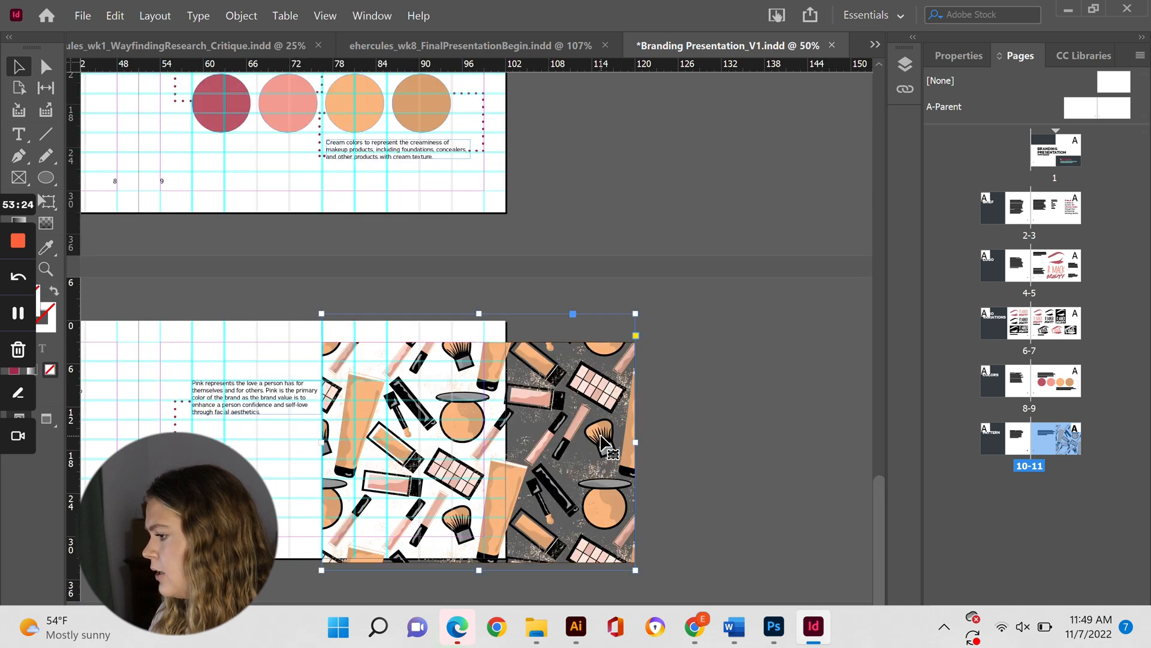
{"action": "left_click_drag", "start_coordinate": [636, 313], "coordinate": [682, 309]}
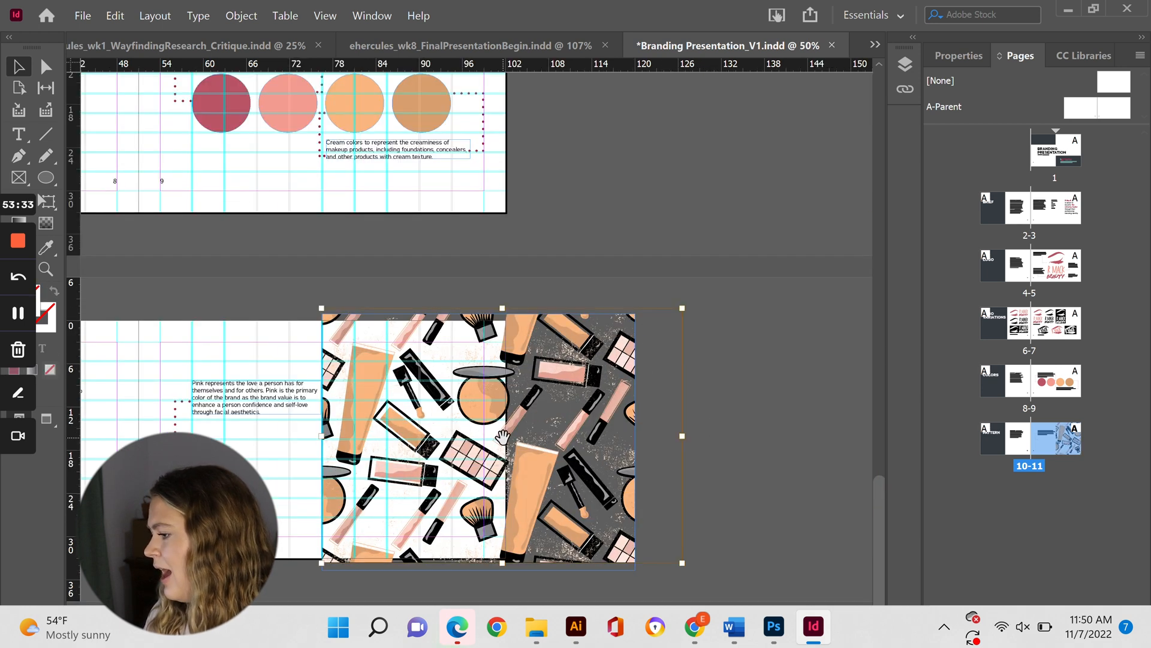
{"action": "left_click_drag", "start_coordinate": [503, 437], "coordinate": [463, 445]}
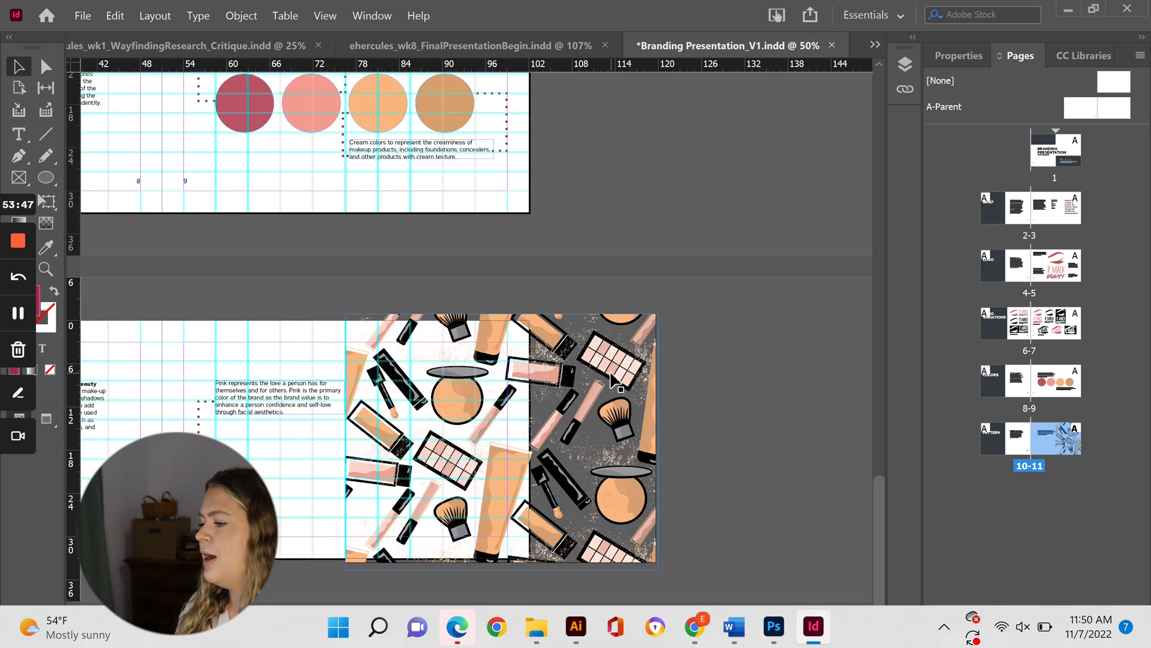
- Move the pattern frame fully onto page 11 and shrink it from its upper inner corner, keeping it at the outer margin
{"action": "left_click", "coordinate": [453, 374]}
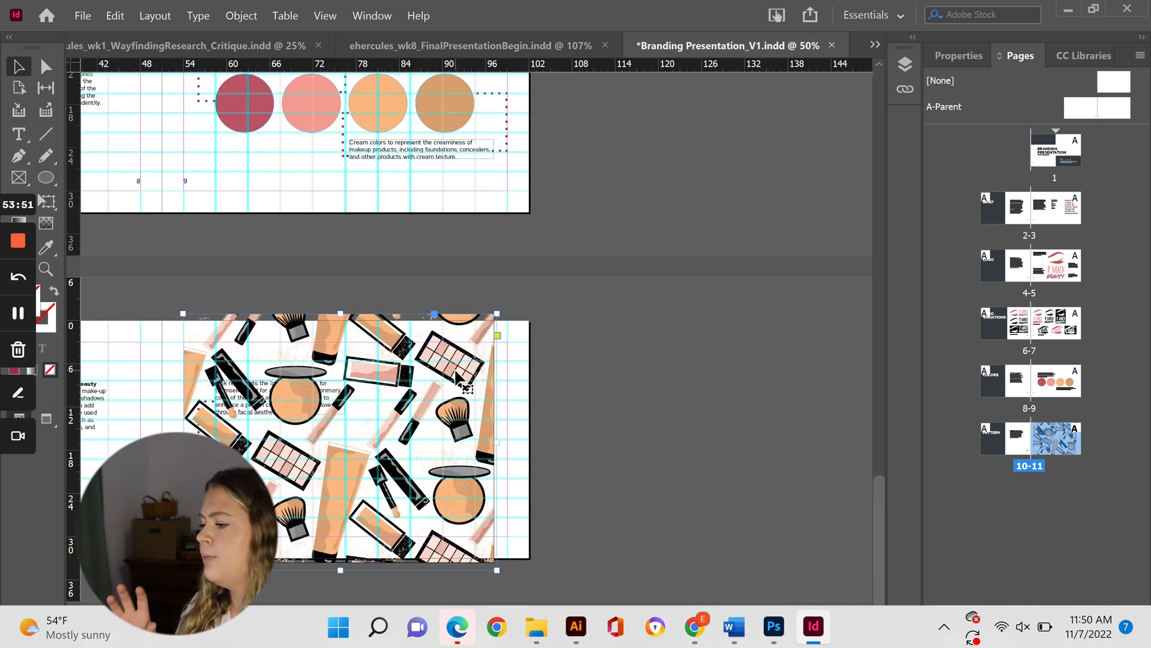
{"action": "left_click_drag", "start_coordinate": [466, 375], "coordinate": [469, 377]}
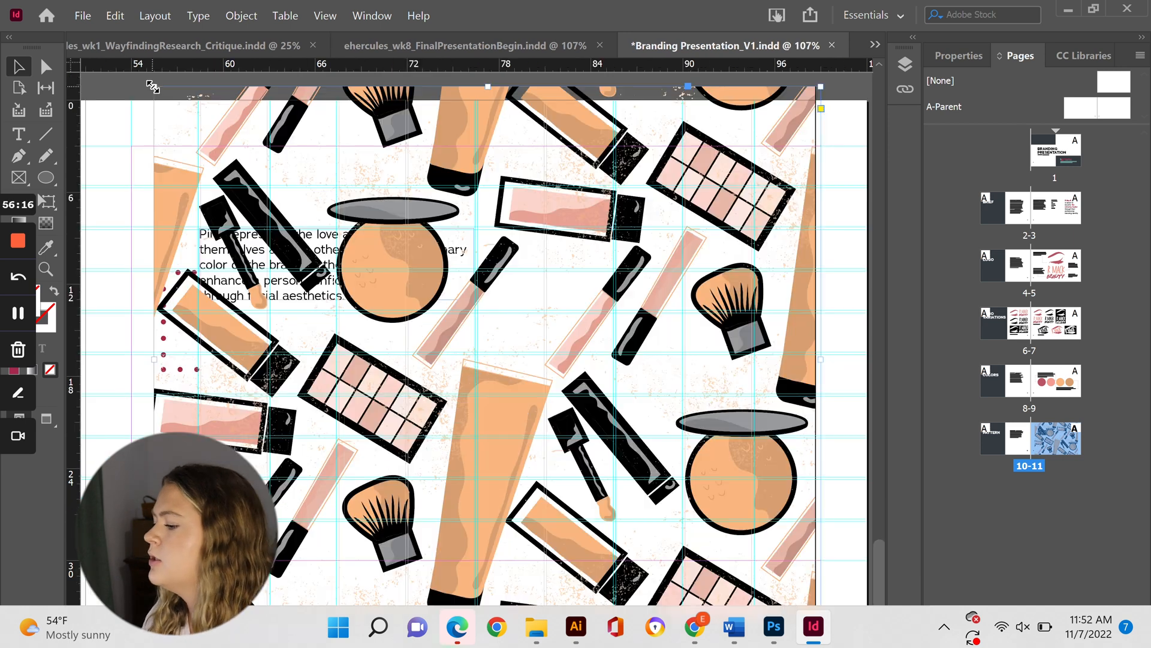
{"action": "left_click_drag", "start_coordinate": [474, 300], "coordinate": [408, 295]}
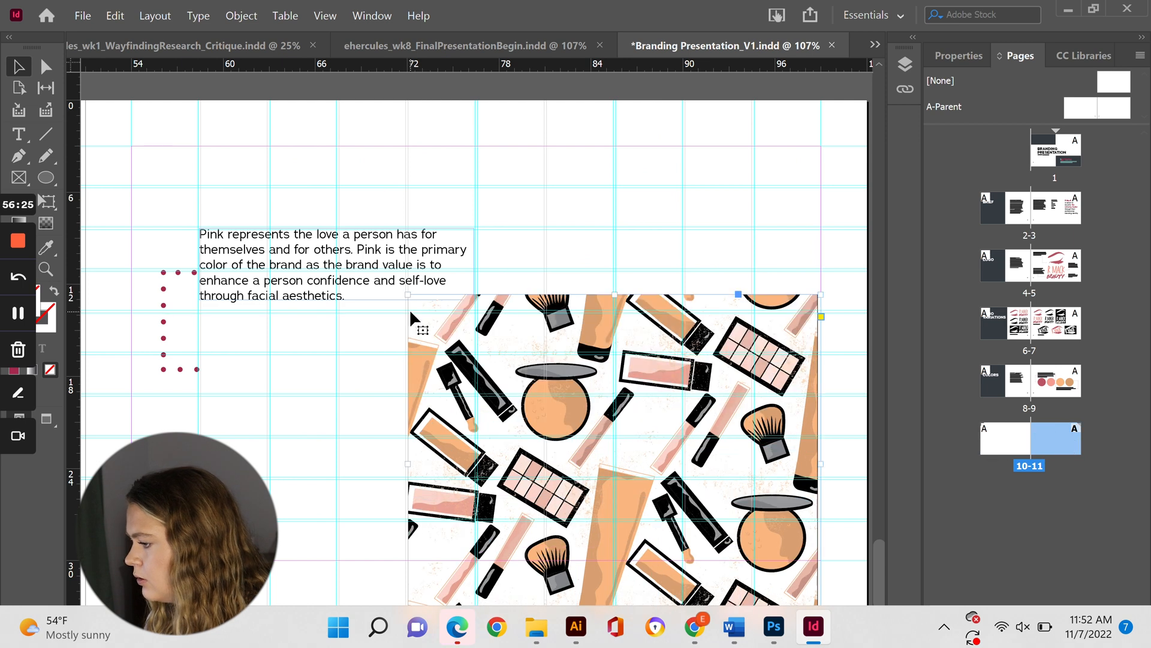
{"action": "left_click", "coordinate": [779, 210]}
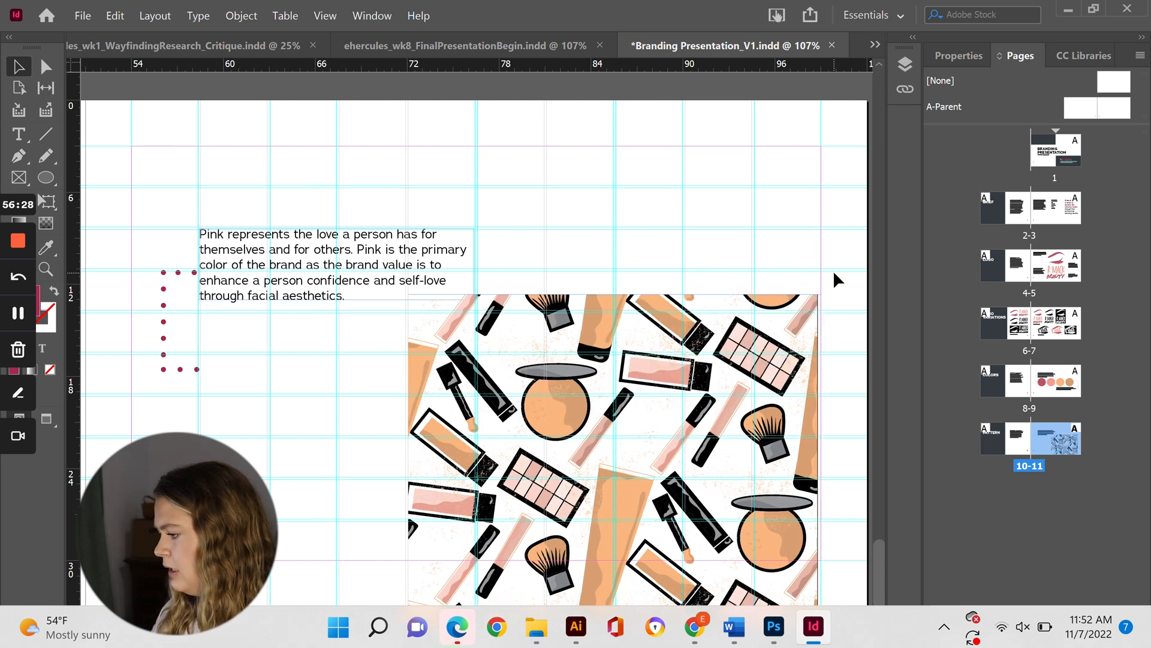
- Move the pattern image up to X 72p3.8, Y 8p8.2 so the artwork ends at page 11's bottom margin
{"action": "key", "text": "ctrl+1"}
{"action": "left_click", "coordinate": [733, 398]}
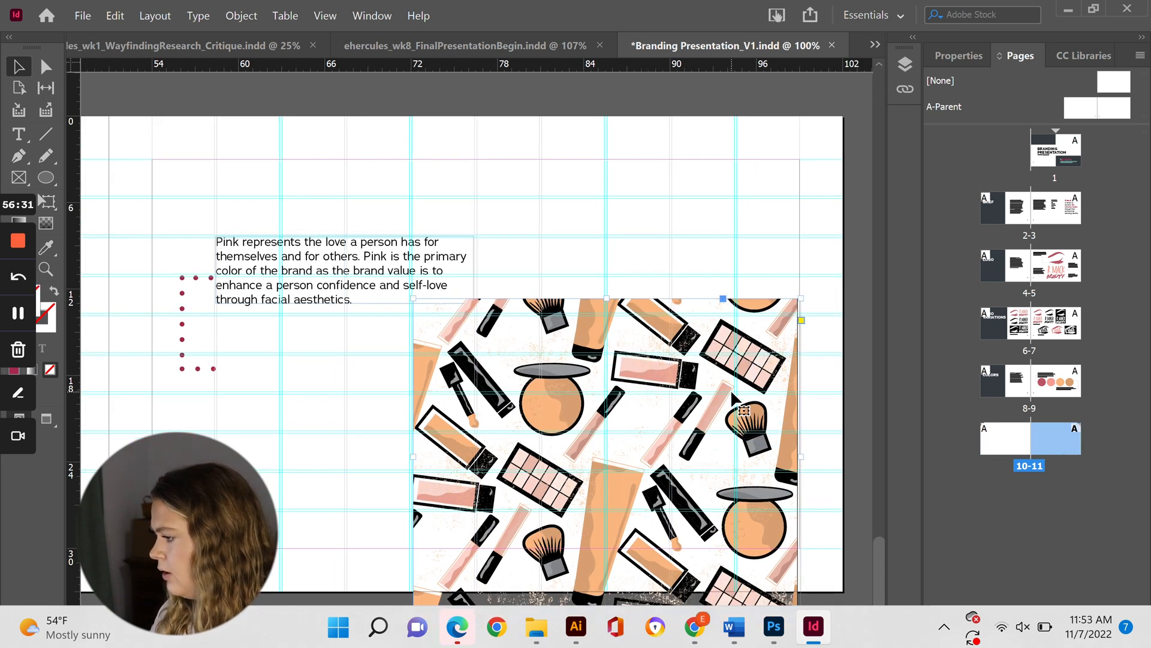
{"action": "key", "text": "Left"}
{"action": "left_click", "coordinate": [799, 204]}
{"action": "left_click_drag", "start_coordinate": [613, 413], "coordinate": [602, 351]}
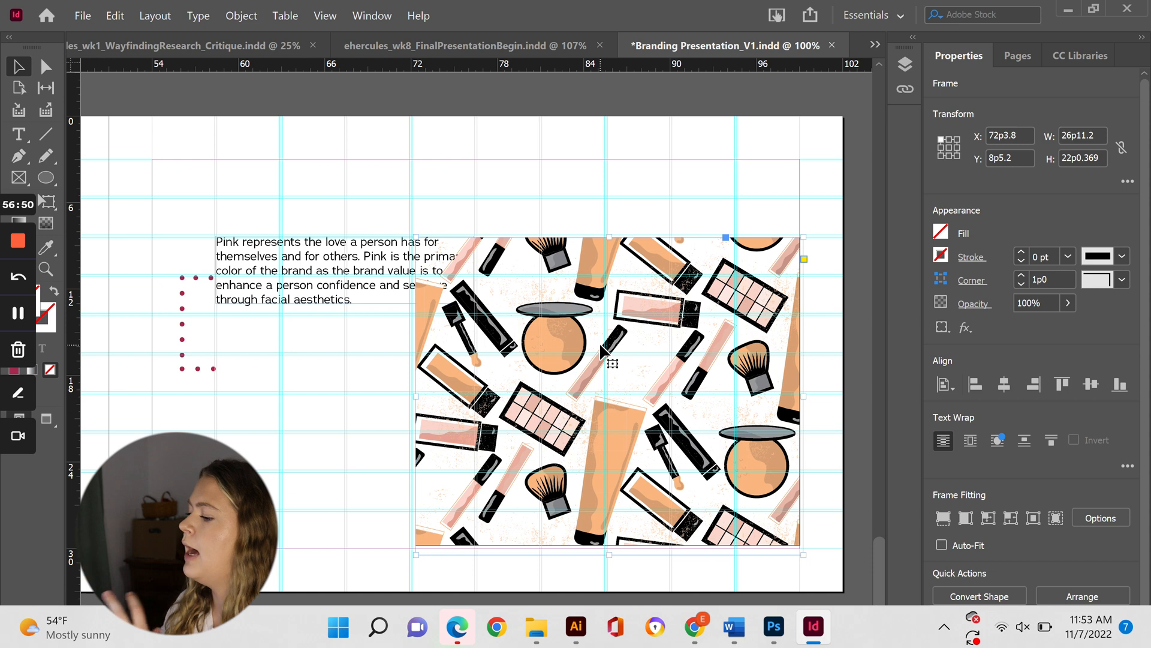
{"action": "left_click_drag", "start_coordinate": [682, 513], "coordinate": [681, 516]}
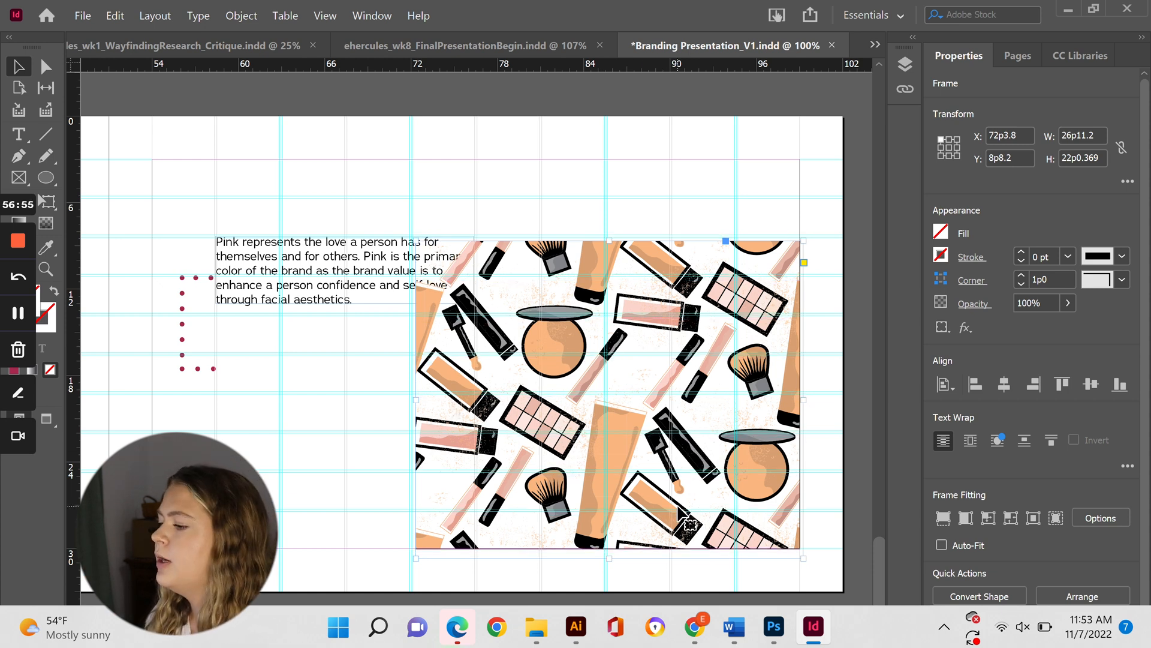
{"action": "left_click", "coordinate": [827, 470]}
- Move the pink color paragraph above the pattern and replace its text with "The pattern includes the official brand colors throughout."
{"action": "left_click_drag", "start_coordinate": [268, 267], "coordinate": [269, 189]}
{"action": "double_click", "coordinate": [355, 175]}
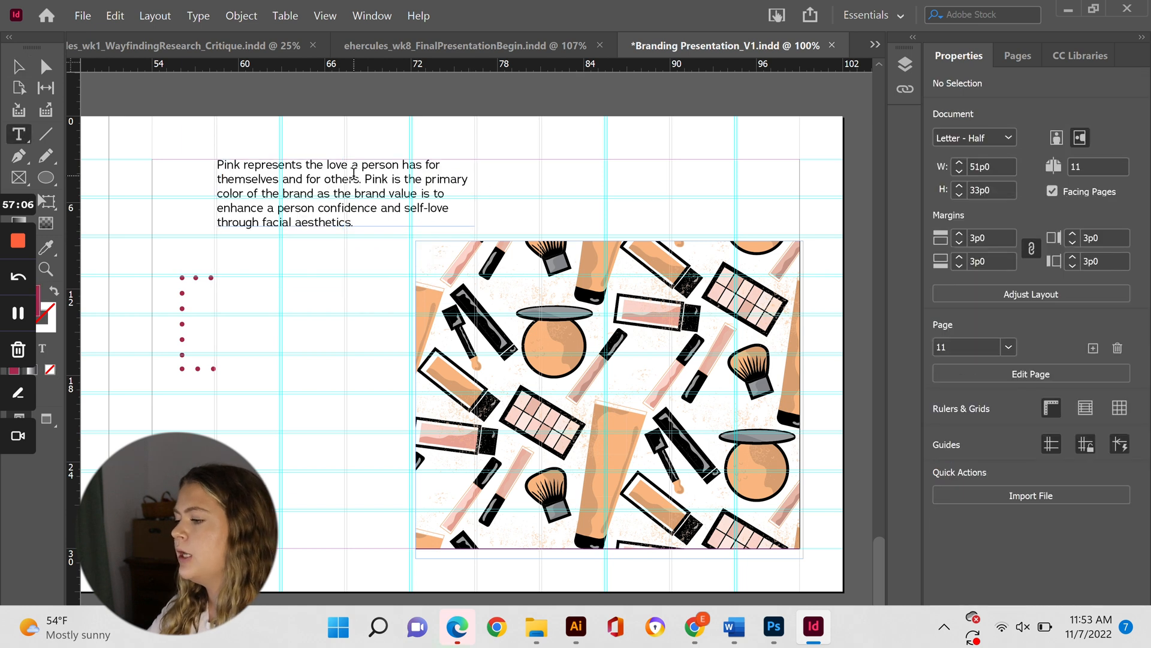
{"action": "key", "text": "ctrl+a"}
{"action": "type", "text": "The pattern includes the official brand colors,"}
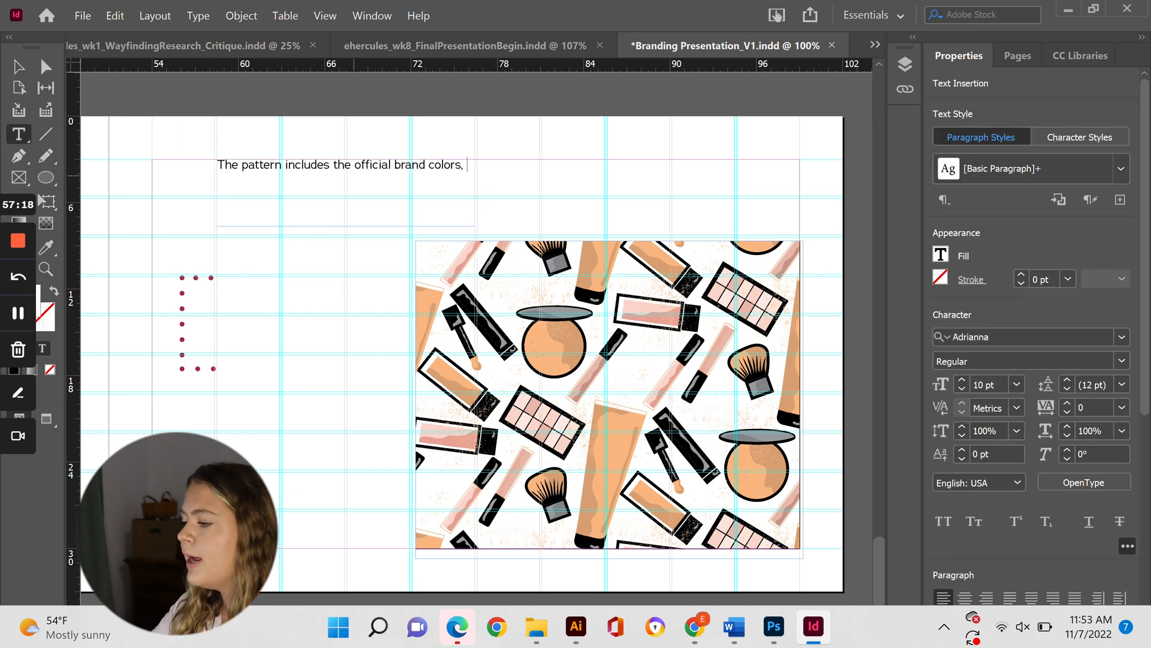
{"action": "key", "text": "BackSpace"}
{"action": "key", "text": "BackSpace"}
{"action": "type", "text": "throughout."}
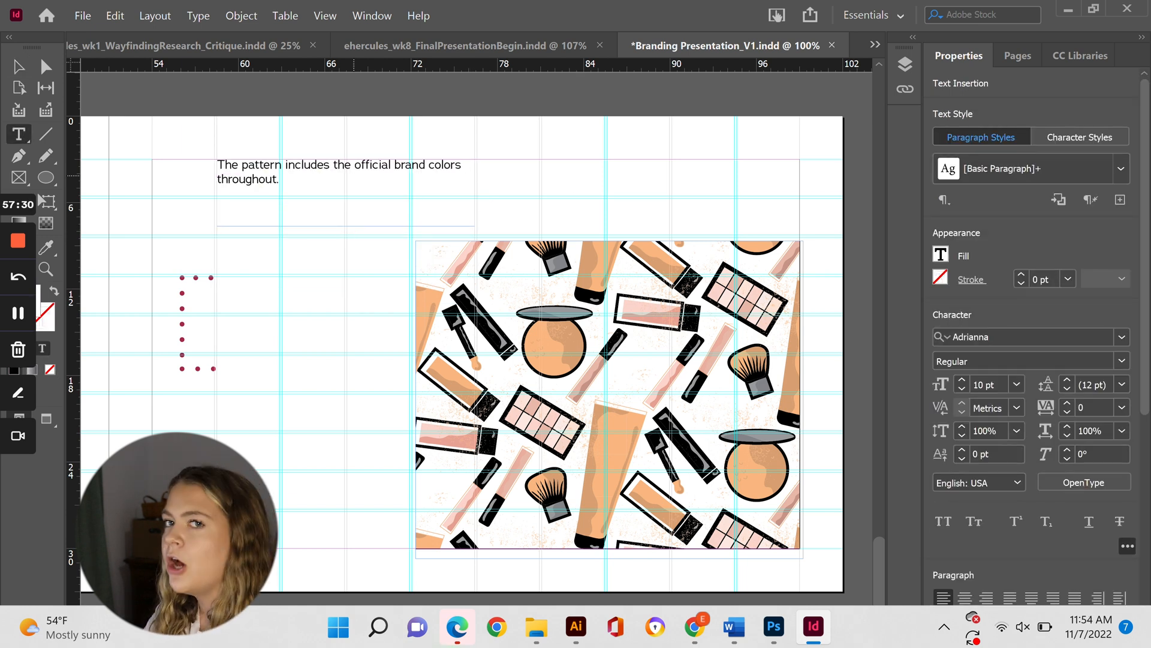
- Add "There is a subtle “powder” texture added to the pattern, representing makeup powder falling off of the powder brush." to the page 11 paragraph
{"action": "type", "text": " There is a subtle \"powder\" texture added to the pattern, representing pow"}
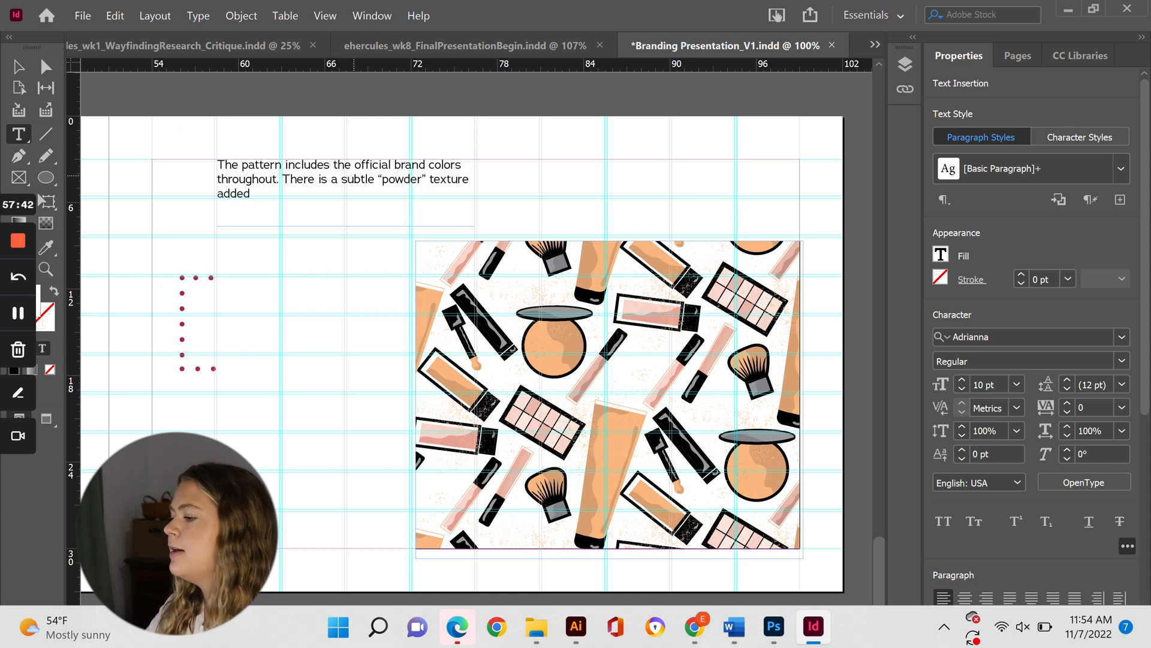
{"action": "key", "text": "BackSpace"}
{"action": "key", "text": "BackSpace"}
{"action": "key", "text": "BackSpace"}
{"action": "type", "text": "makeup powder falling off of the powder brush."}
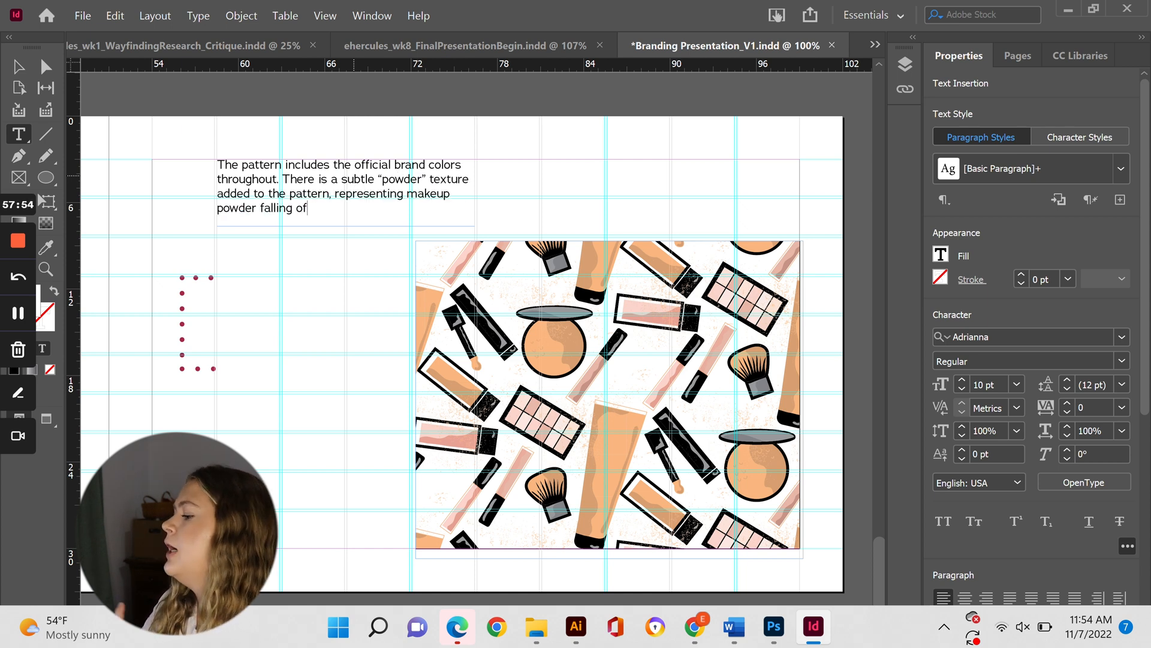
- Move the dotted connector between the paragraph and the pattern, and nudge its vertical line left under the text
{"action": "left_click", "coordinate": [16, 68]}
{"action": "left_click", "coordinate": [236, 352]}
{"action": "left_click_drag", "start_coordinate": [183, 320], "coordinate": [378, 262]}
{"action": "left_click", "coordinate": [339, 312]}
{"action": "left_click", "coordinate": [378, 288]}
{"action": "key", "text": "Left"}
{"action": "key", "text": "Left"}
{"action": "key", "text": "Left"}
{"action": "key", "text": "Left"}
{"action": "key", "text": "Left"}
{"action": "key", "text": "Left"}
{"action": "key", "text": "Left"}
{"action": "key", "text": "Left"}
{"action": "key", "text": "Left"}
{"action": "key", "text": "Left"}
{"action": "key", "text": "Left"}
{"action": "key", "text": "Left"}
{"action": "key", "text": "Left"}
{"action": "key", "text": "Left"}
{"action": "key", "text": "Left"}
{"action": "key", "text": "Left"}
{"action": "key", "text": "Left"}
{"action": "key", "text": "Left"}
{"action": "key", "text": "Left"}
{"action": "key", "text": "Left"}
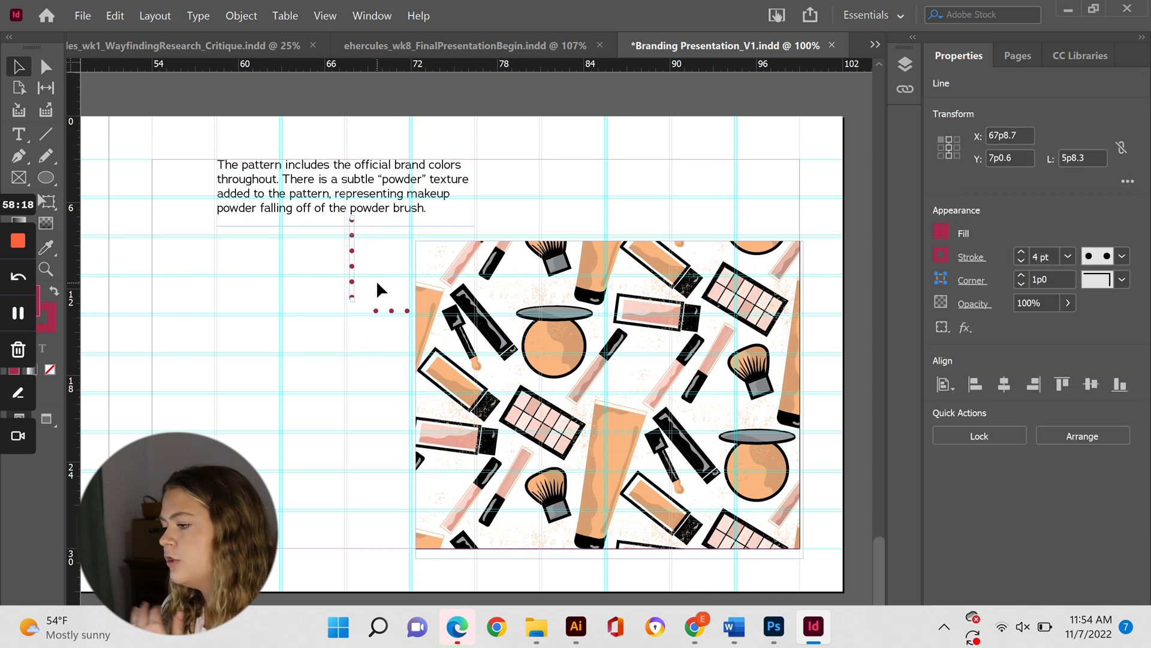
- Extend the horizontal dotted line back to meet the vertical one, completing the leader from the paragraph to the pattern
{"action": "left_click", "coordinate": [391, 312]}
{"action": "left_click_drag", "start_coordinate": [374, 311], "coordinate": [350, 312]}
{"action": "left_click", "coordinate": [380, 391]}
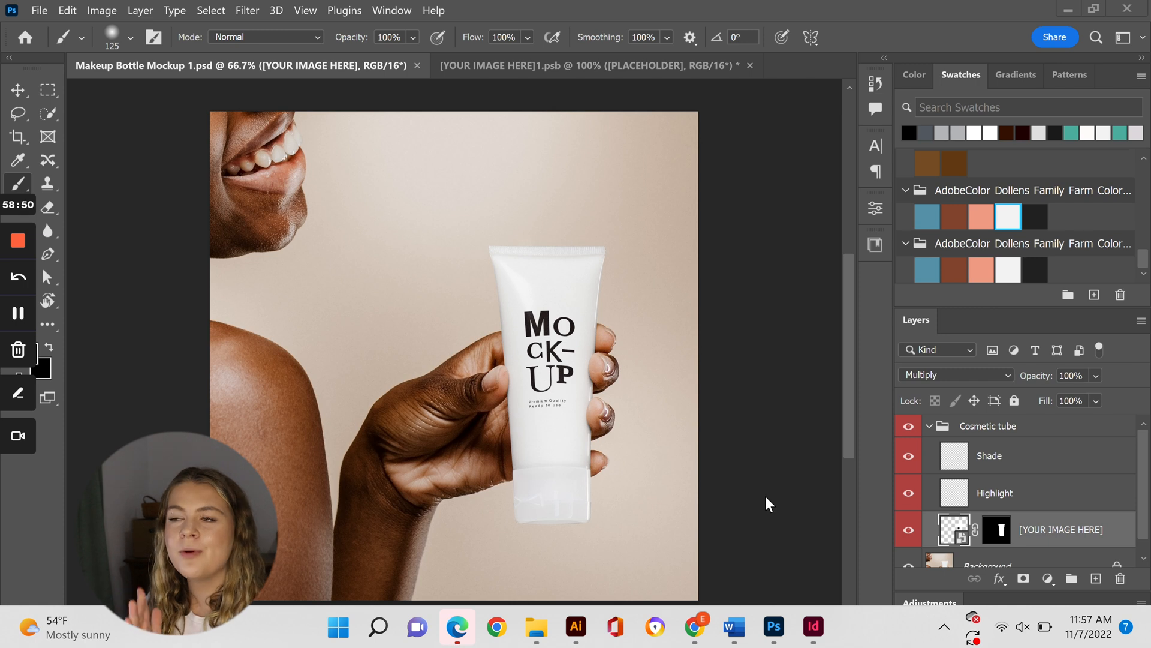
- Switch to Illustrator and draw a tall, narrow artboard beside the makeup pattern rectangle
{"action": "left_click", "coordinate": [689, 66]}
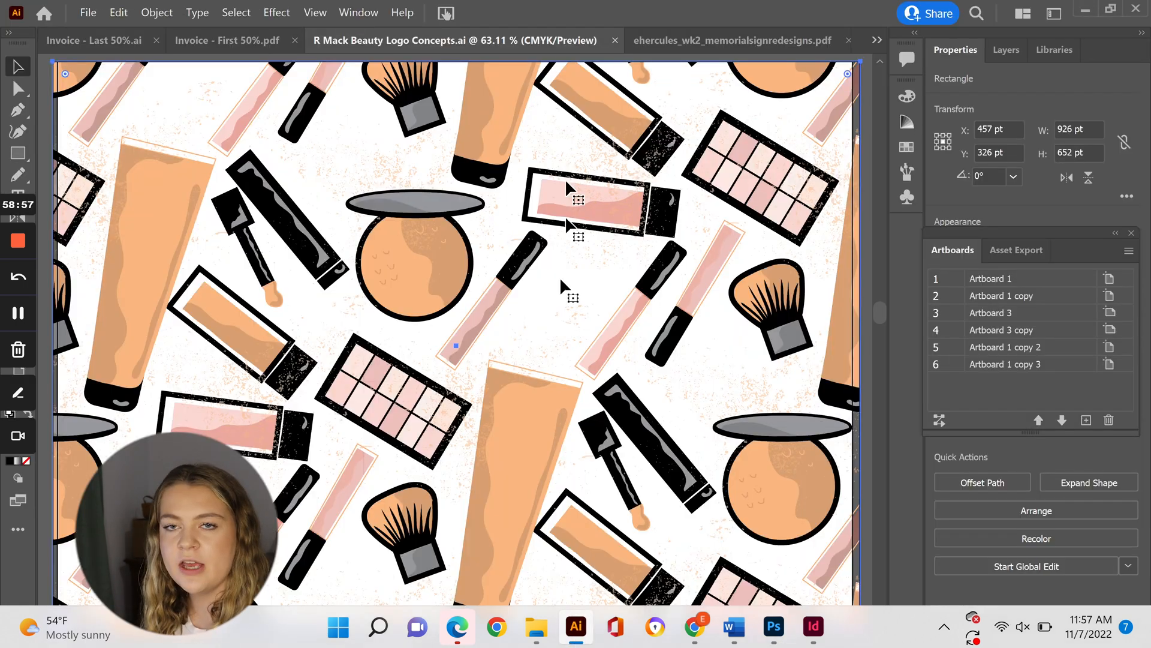
{"action": "key", "text": "ctrl+minus"}
{"action": "key", "text": "ctrl+minus"}
{"action": "key", "text": "ctrl+minus"}
{"action": "key", "text": "ctrl+minus"}
{"action": "key", "text": "ctrl+minus"}
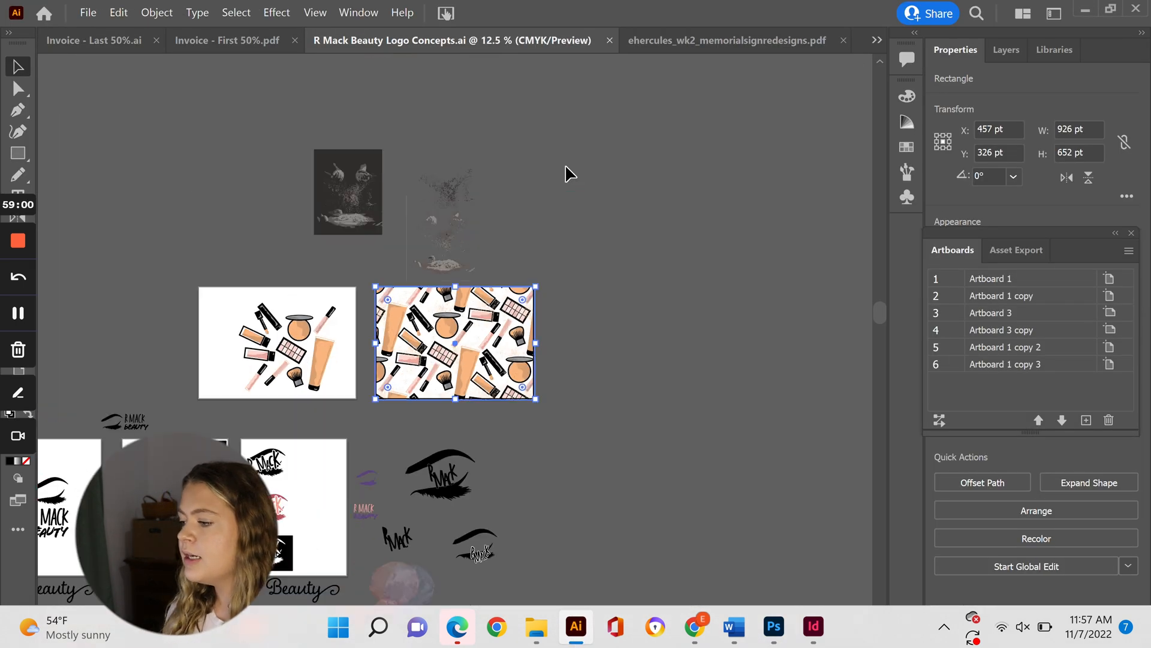
{"action": "left_click", "coordinate": [669, 362]}
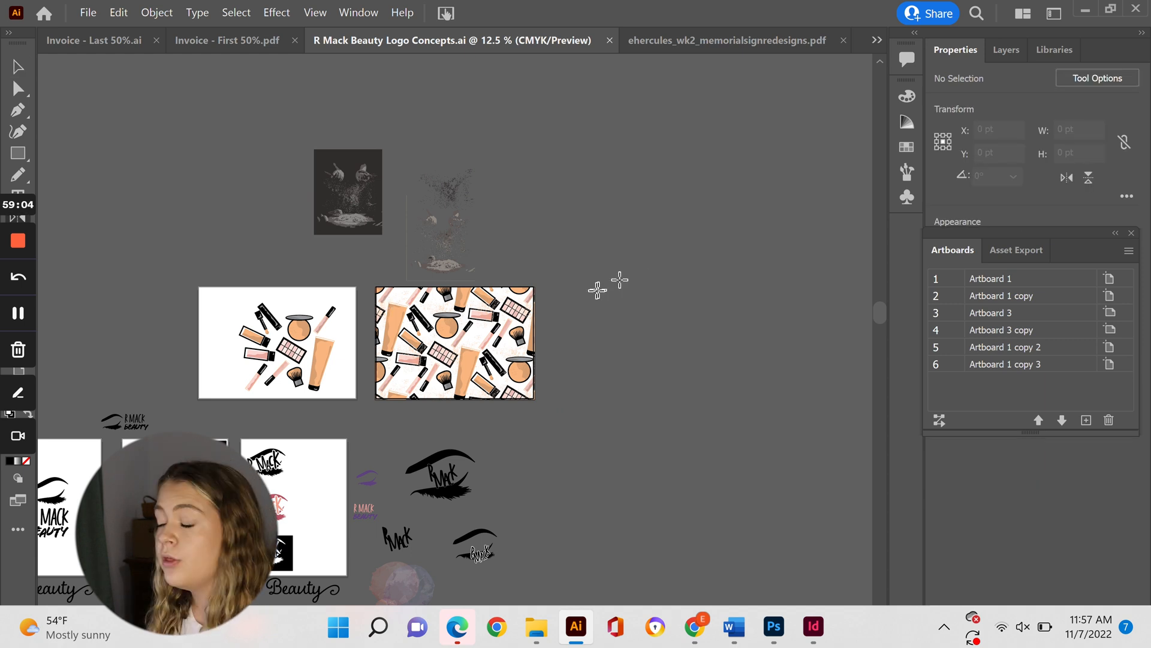
{"action": "key", "text": "shift+o"}
{"action": "left_click_drag", "start_coordinate": [572, 274], "coordinate": [648, 440]}
{"action": "key", "text": "v"}
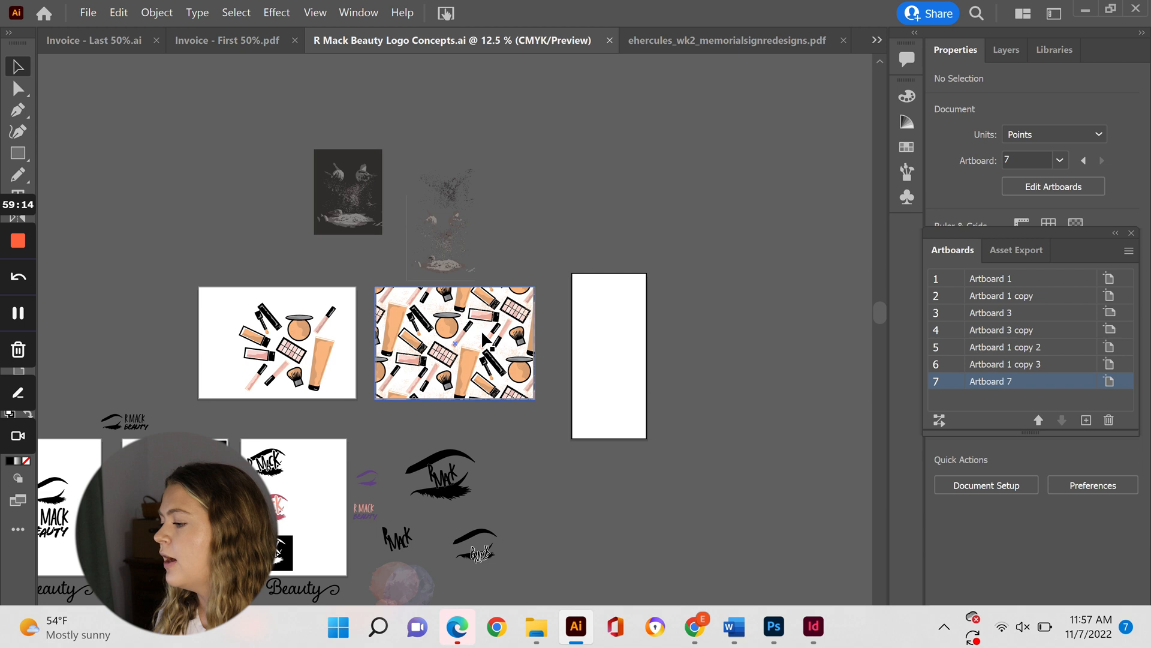
- Duplicate the pattern rectangle onto the new artboard and resize it to 516 pt wide by 1075 pt tall, overlapping the artboard edges
{"action": "left_click", "coordinate": [528, 297]}
{"action": "left_click_drag", "start_coordinate": [528, 297], "coordinate": [689, 318]}
{"action": "left_click_drag", "start_coordinate": [624, 359], "coordinate": [646, 334]}
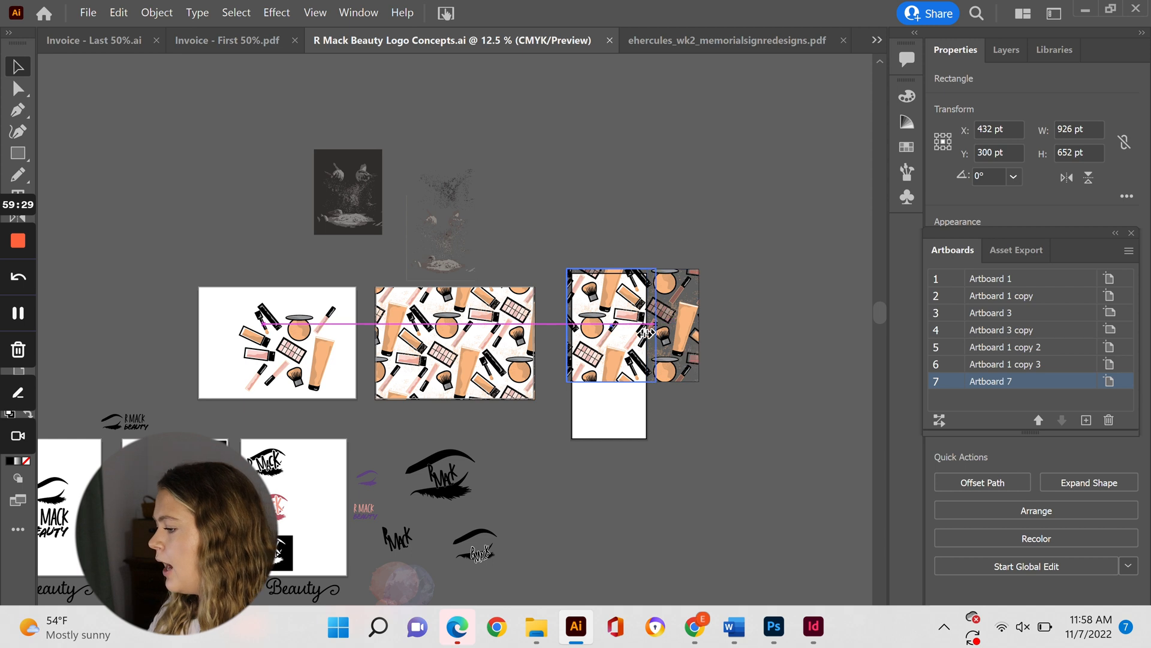
{"action": "left_click_drag", "start_coordinate": [618, 378], "coordinate": [624, 390]}
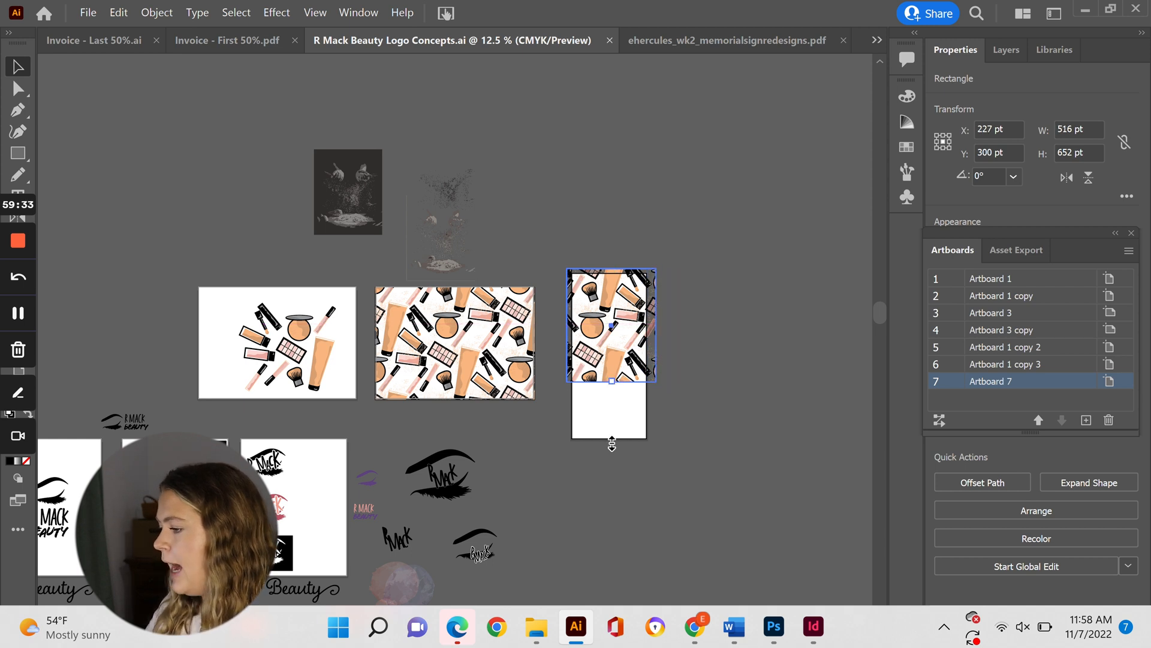
{"action": "left_click_drag", "start_coordinate": [611, 444], "coordinate": [610, 453]}
{"action": "left_click", "coordinate": [717, 385]}
{"action": "key", "text": "ctrl+0"}
{"action": "key", "text": "ctrl+minus"}
{"action": "left_click", "coordinate": [419, 421]}
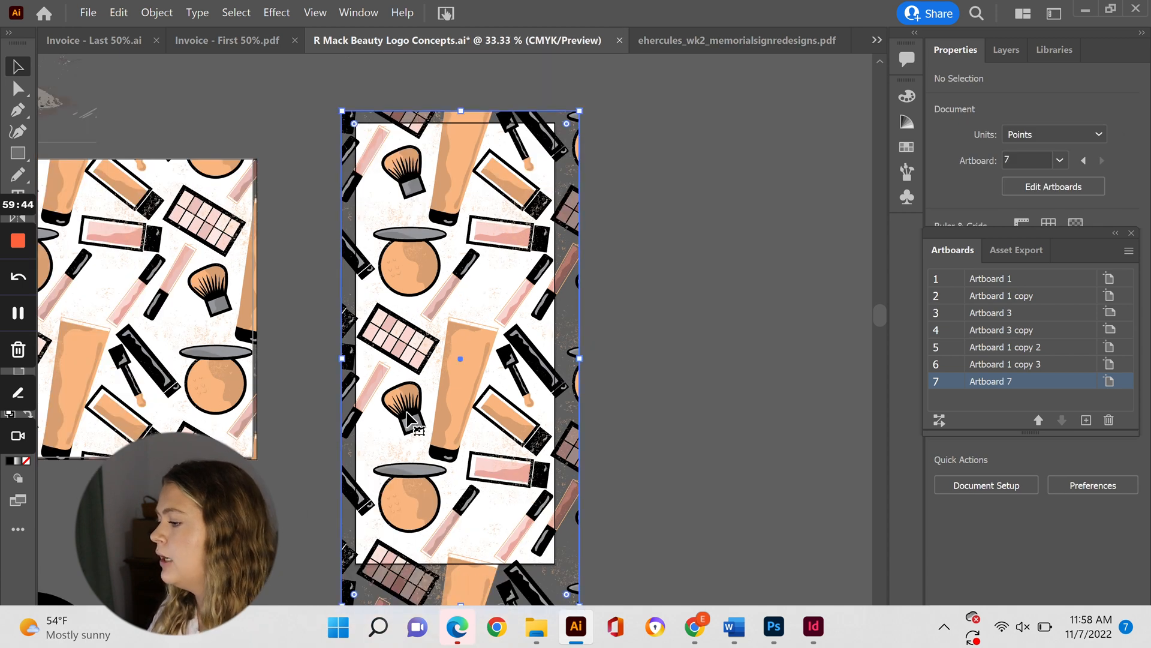
- Check the tube mockup in Photoshop and shorten the pattern rectangle to 377 pt so it covers only the upper part of the artboard
{"action": "left_click", "coordinate": [774, 626]}
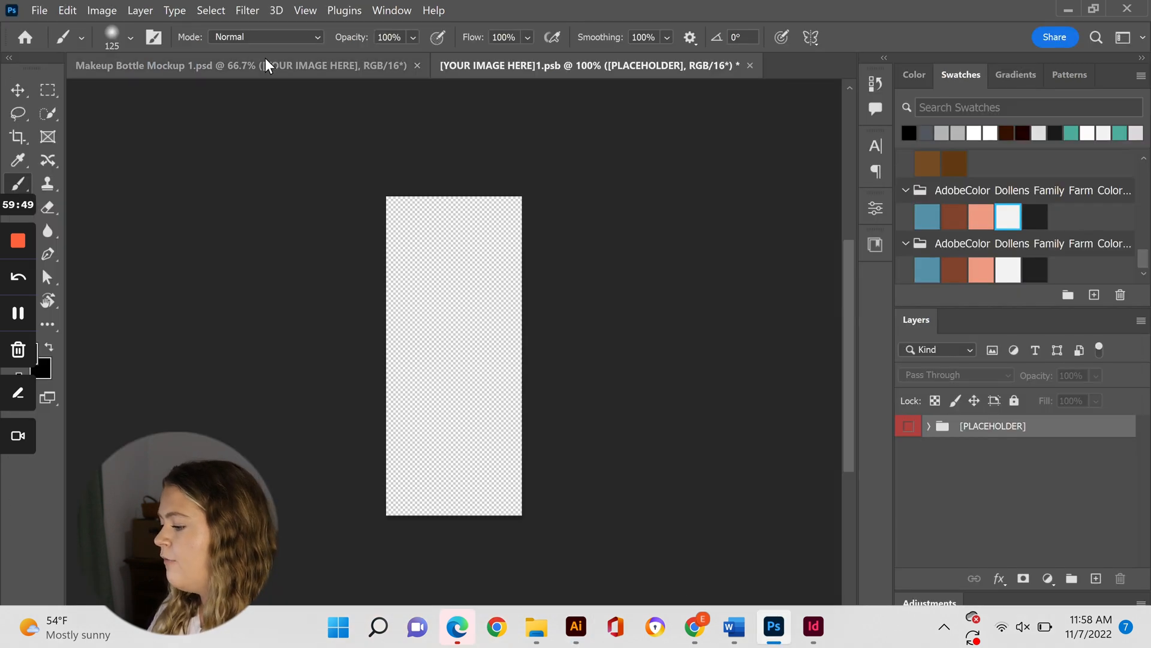
{"action": "key", "text": "ctrl+Tab"}
{"action": "left_click", "coordinate": [779, 630]}
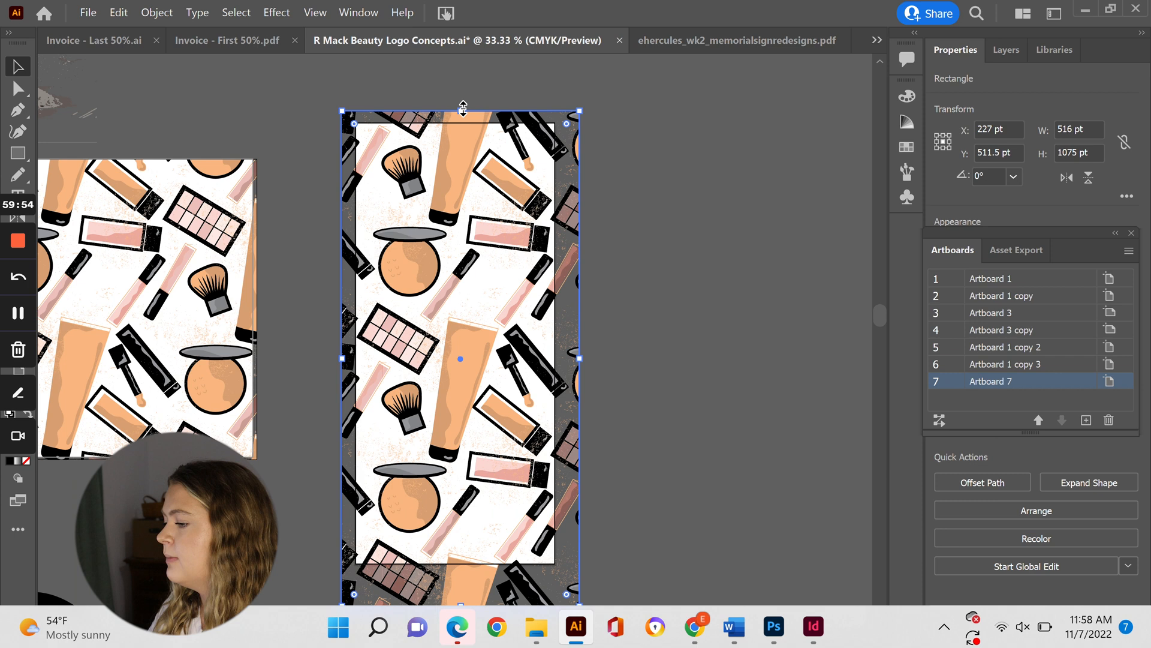
{"action": "key", "text": "ctrl+minus"}
{"action": "left_click_drag", "start_coordinate": [458, 533], "coordinate": [456, 289]}
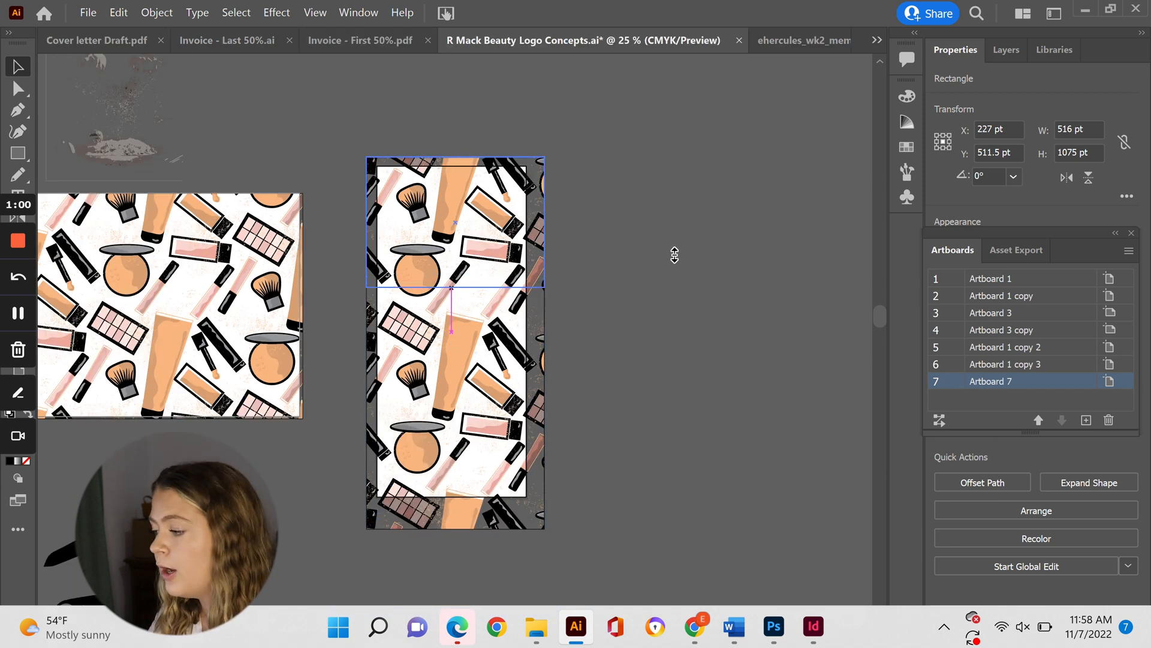
{"action": "left_click_drag", "start_coordinate": [675, 255], "coordinate": [675, 255]}
- Copy the stacked pink R MACK BEAUTY logo from Artboard 1 copy 2 to Artboard 7 and place it below the pattern
{"action": "double_click", "coordinate": [1004, 280]}
{"action": "double_click", "coordinate": [1050, 305]}
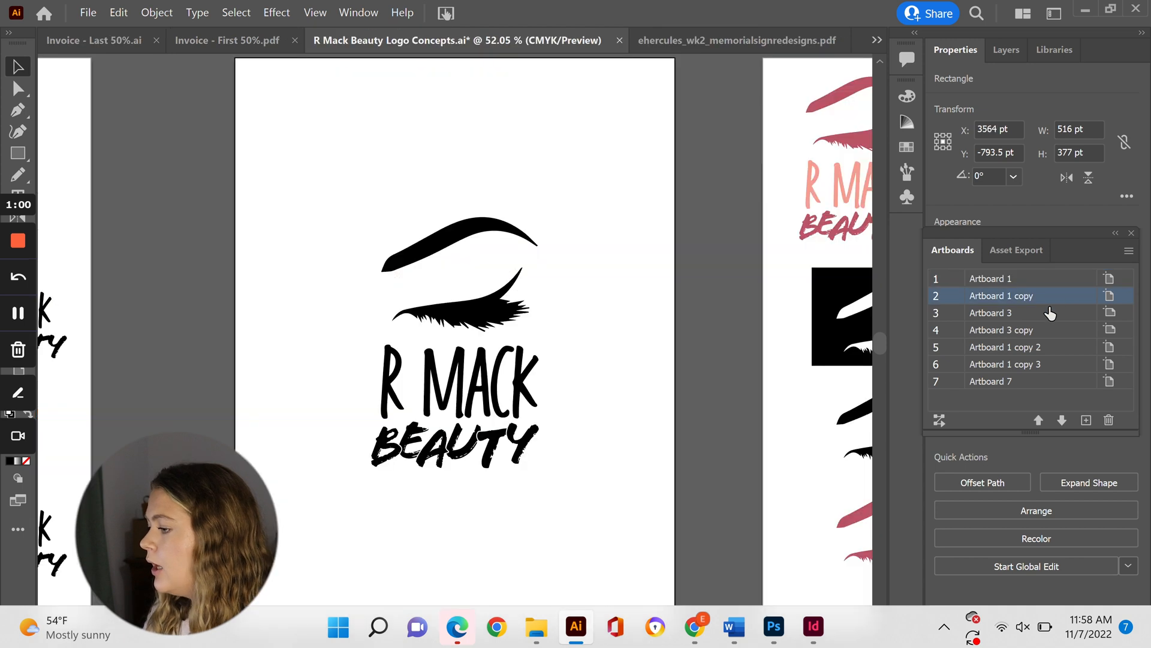
{"action": "left_click", "coordinate": [864, 192]}
{"action": "double_click", "coordinate": [1052, 351]}
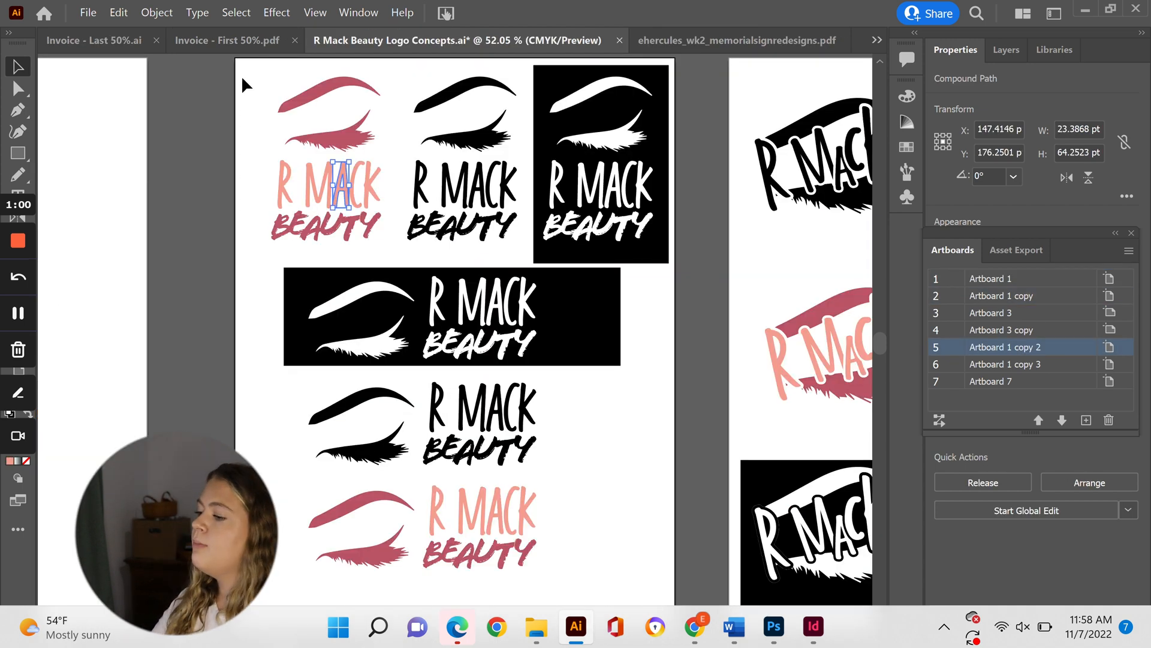
{"action": "left_click_drag", "start_coordinate": [243, 84], "coordinate": [381, 249]}
{"action": "double_click", "coordinate": [1011, 381]}
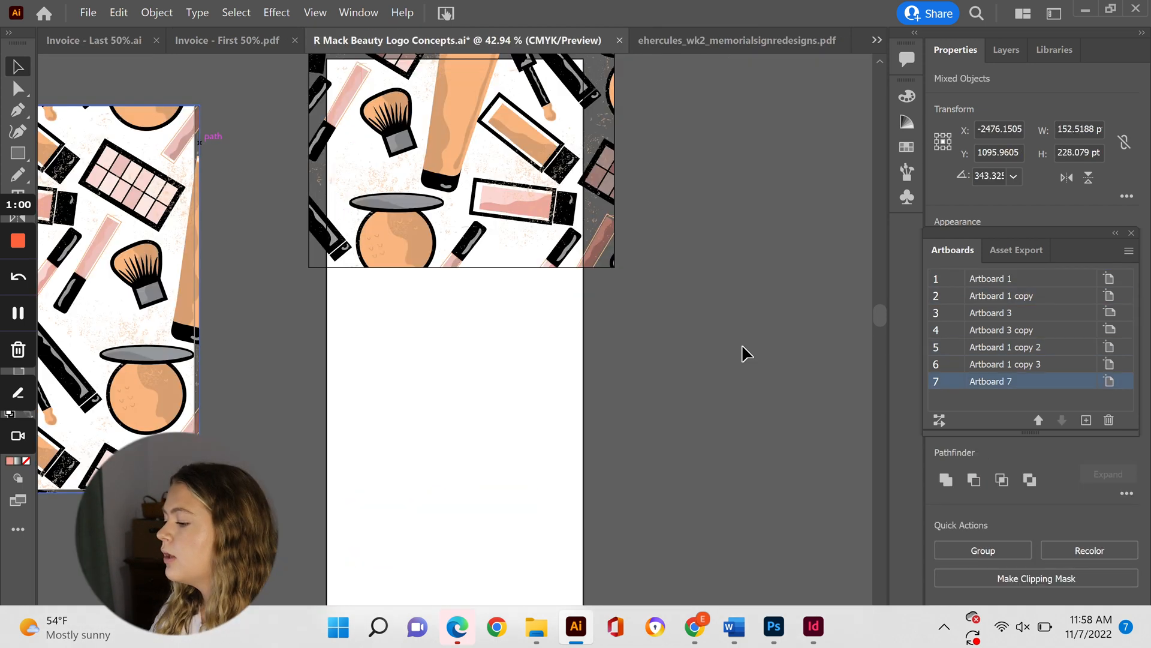
{"action": "key", "text": "ctrl+v"}
{"action": "left_click_drag", "start_coordinate": [479, 331], "coordinate": [479, 443]}
- Remove the pattern rectangle's stroke and enlarge the logo below it to about 206 × 309 pt
{"action": "left_click", "coordinate": [462, 153]}
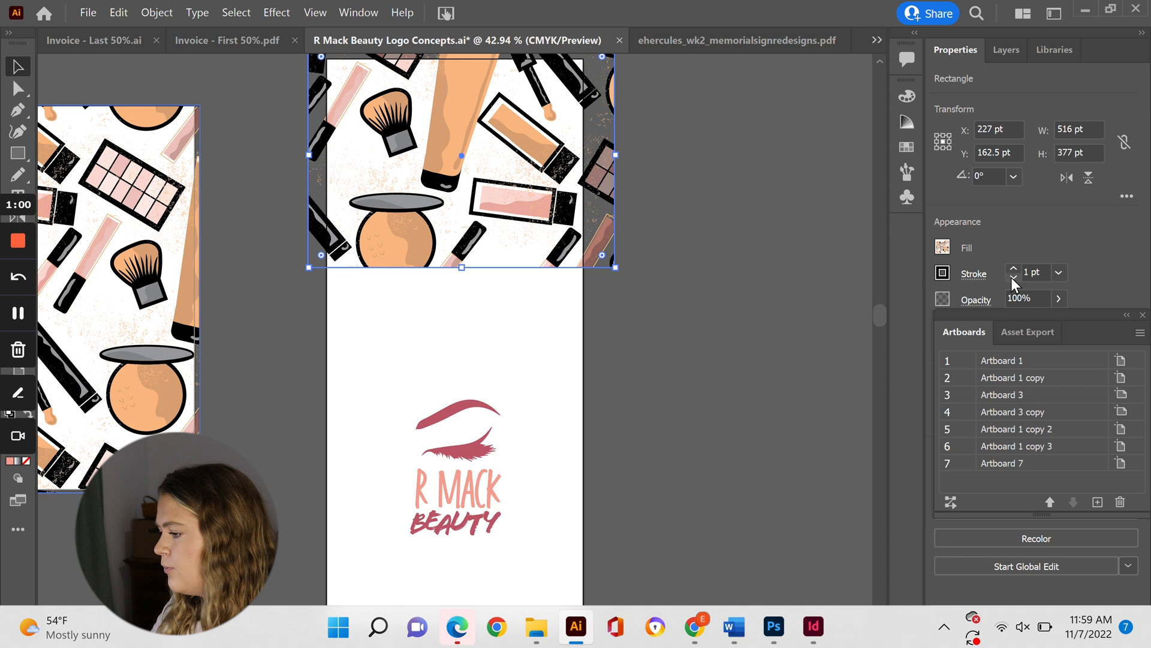
{"action": "left_click_drag", "start_coordinate": [479, 442], "coordinate": [529, 466]}
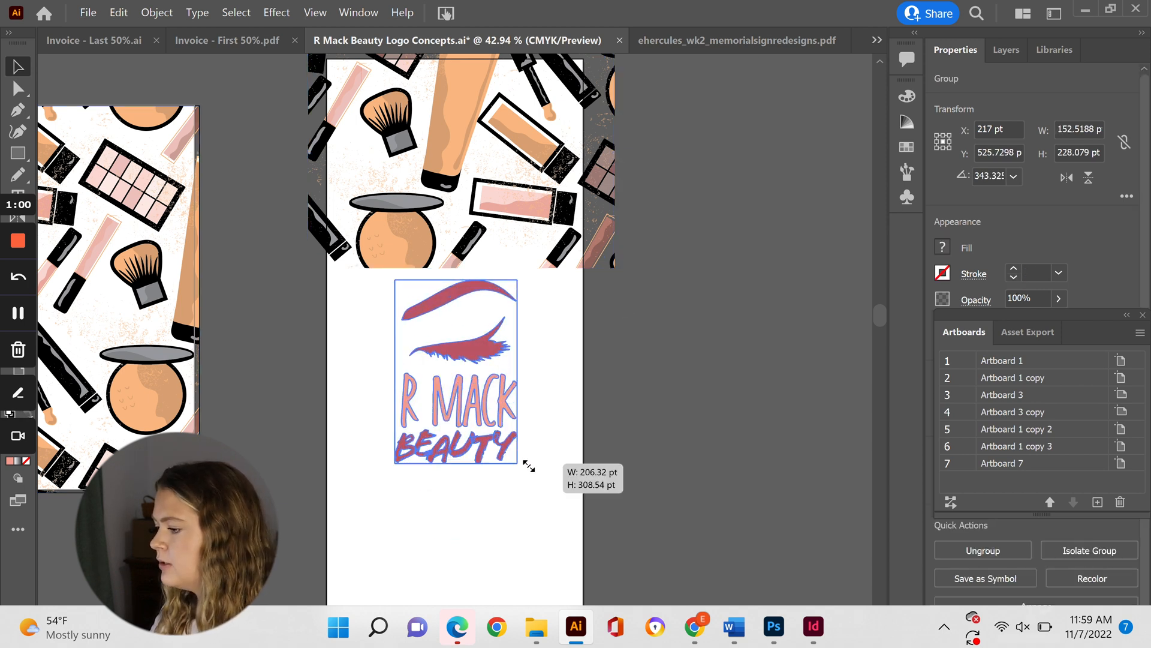
{"action": "left_click_drag", "start_coordinate": [484, 399], "coordinate": [486, 418]}
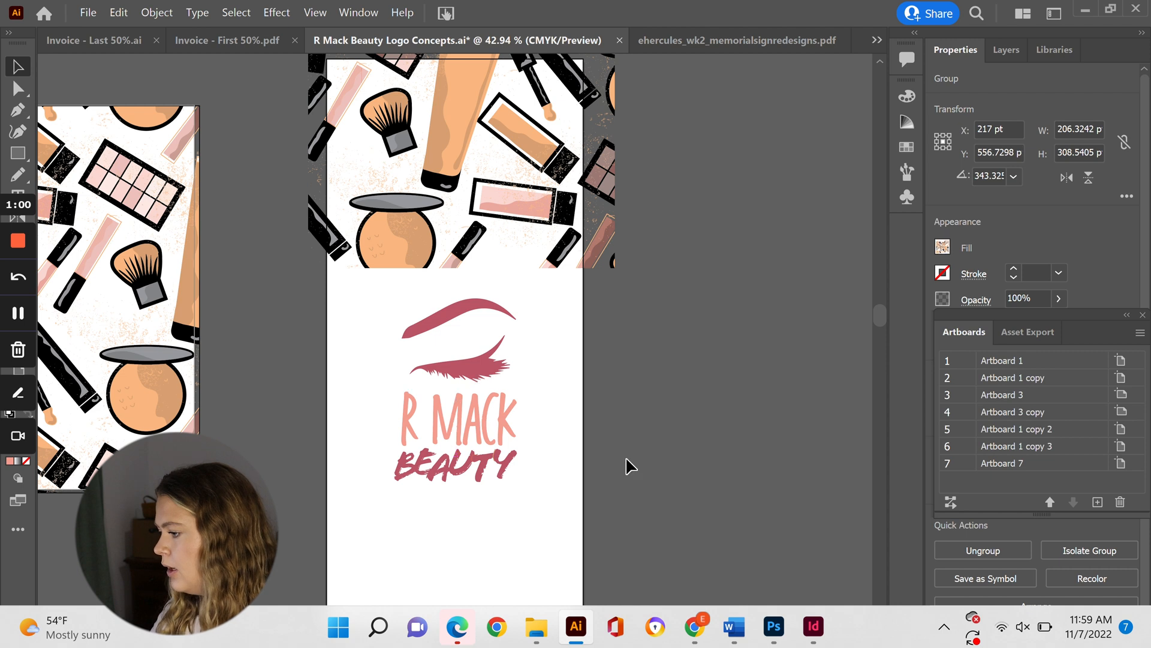
{"action": "left_click", "coordinate": [627, 466]}
{"action": "key", "text": "ctrl+minus"}
- Check the tube mockup in Photoshop again and add the text "PREMIUM" under the logo on the Illustrator label artboard
{"action": "left_click", "coordinate": [775, 635]}
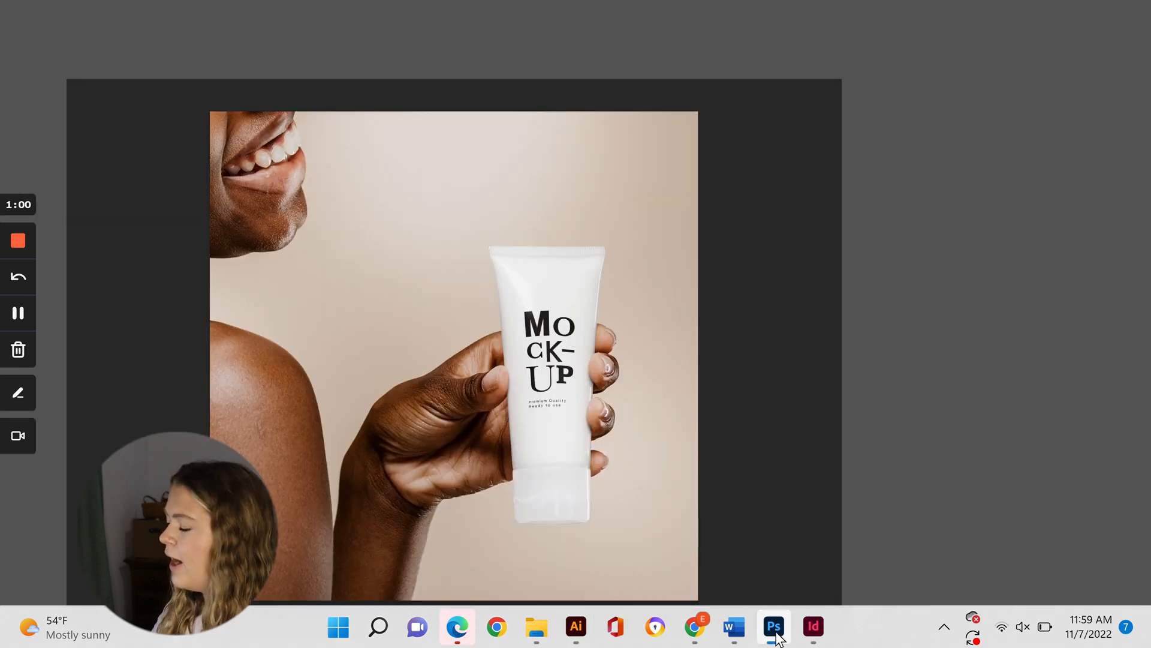
{"action": "left_click", "coordinate": [775, 634]}
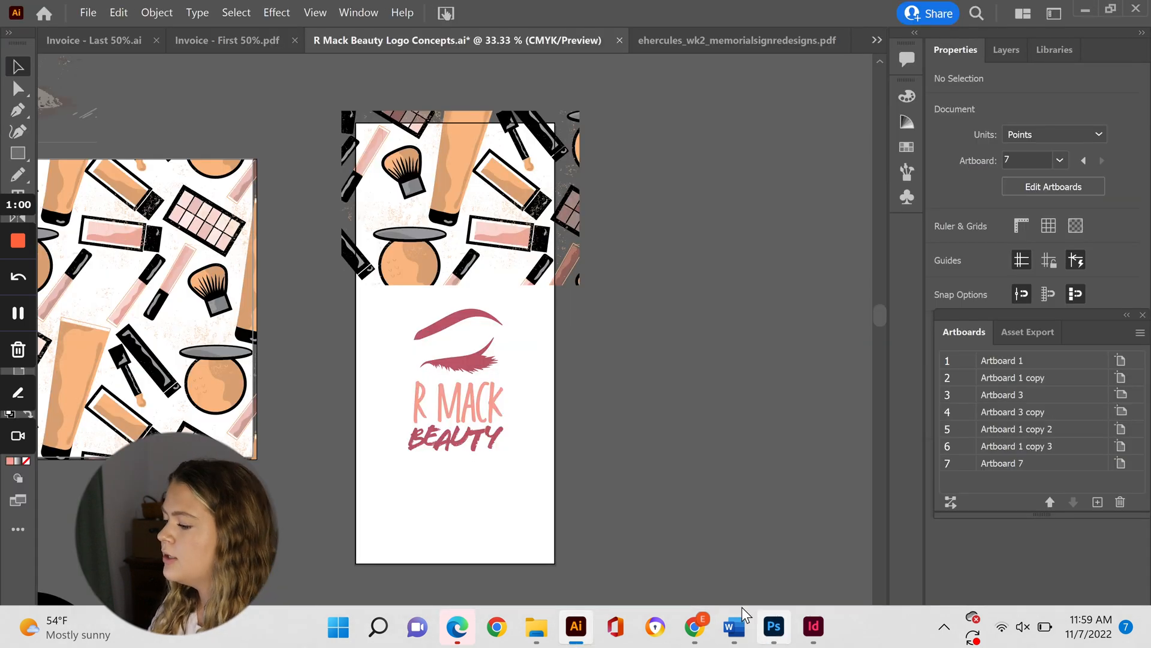
{"action": "key", "text": "t"}
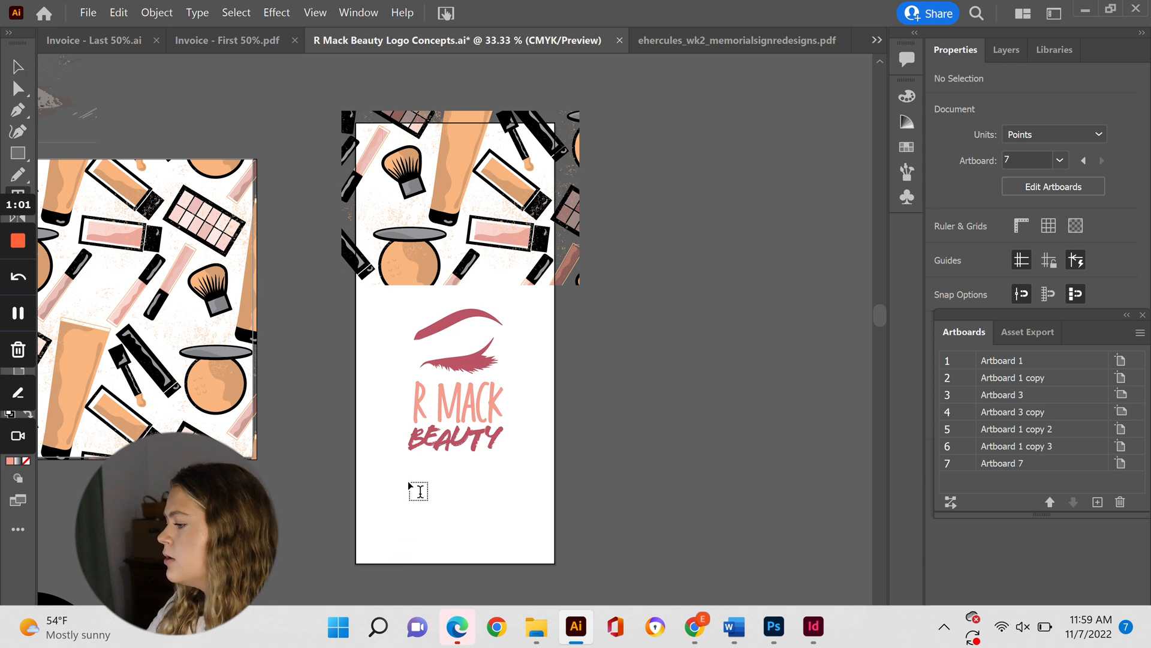
{"action": "left_click", "coordinate": [408, 479]}
{"action": "type", "text": "PREMIUM"}
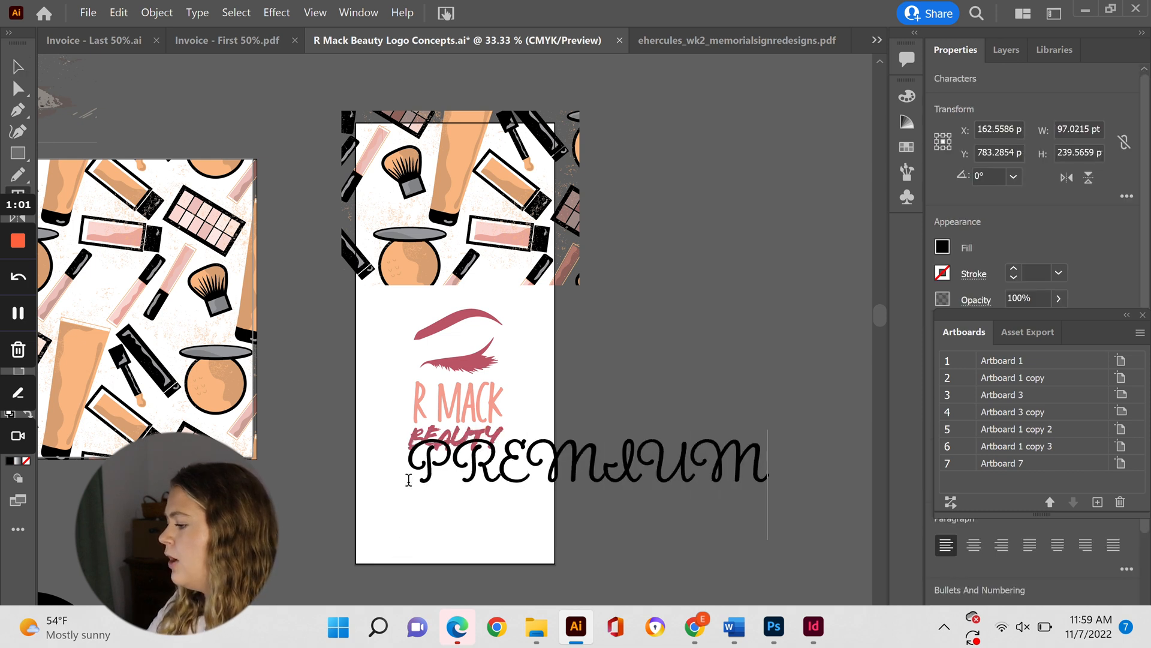
- Set the PREMIUM text's font to Delve Hand and move the text down below the BEAUTY lettering
{"action": "key", "text": "ctrl+a"}
{"action": "left_click_drag", "start_coordinate": [1011, 318], "coordinate": [798, 161]}
{"action": "type", "text": "D"}
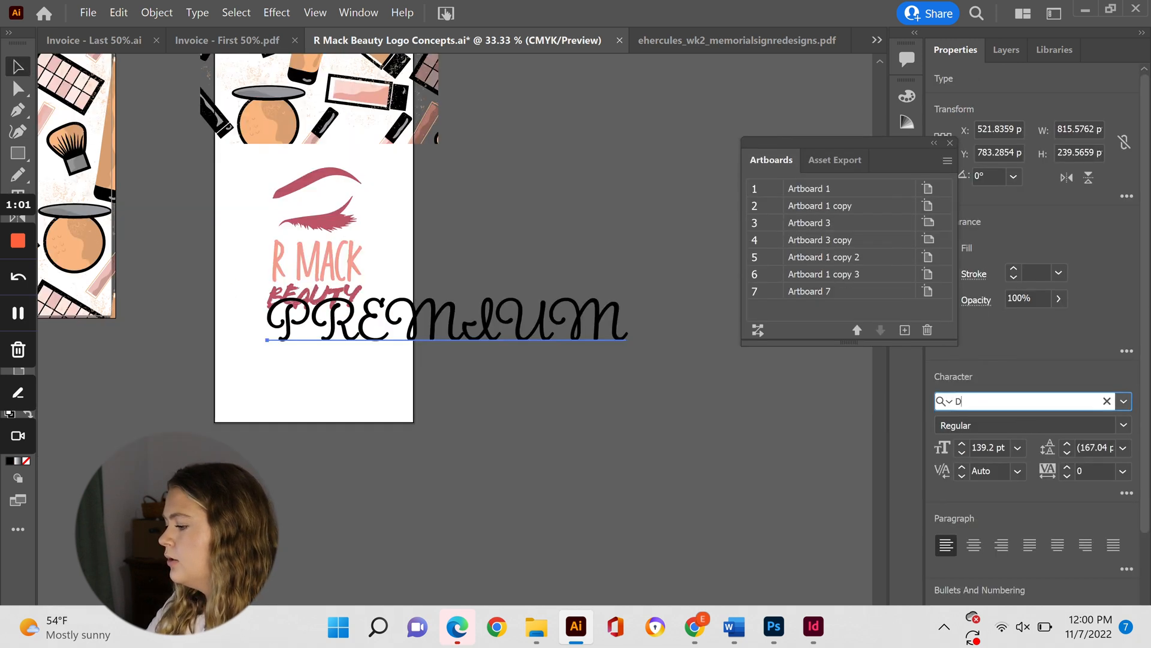
{"action": "type", "text": "ELVE"}
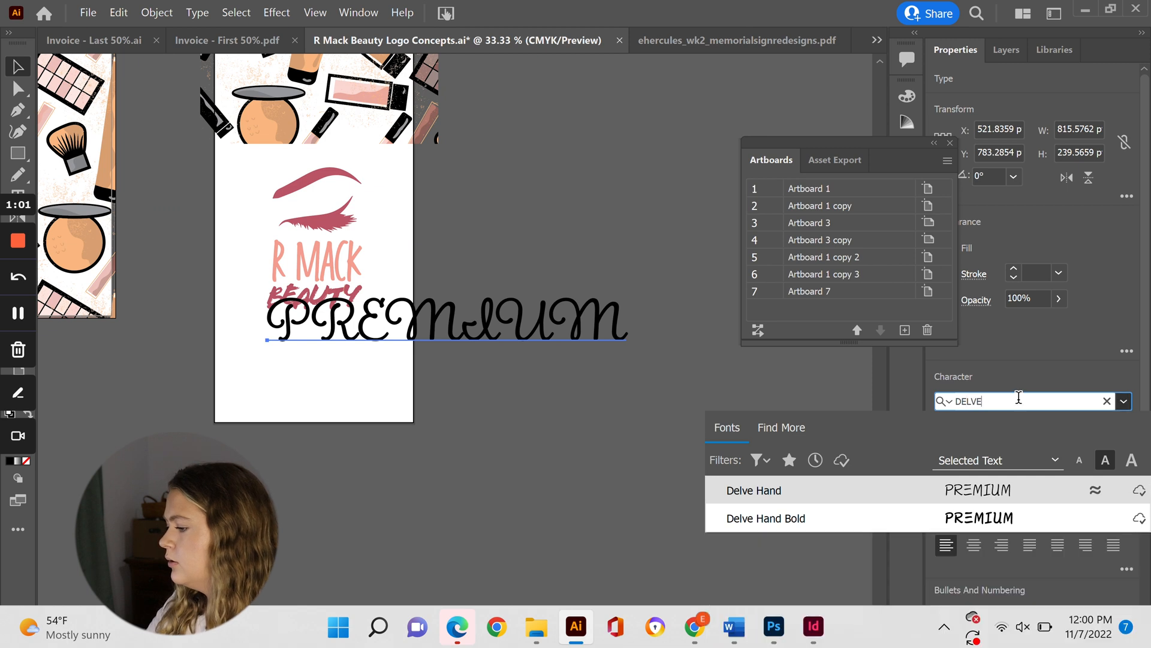
{"action": "left_click", "coordinate": [925, 519]}
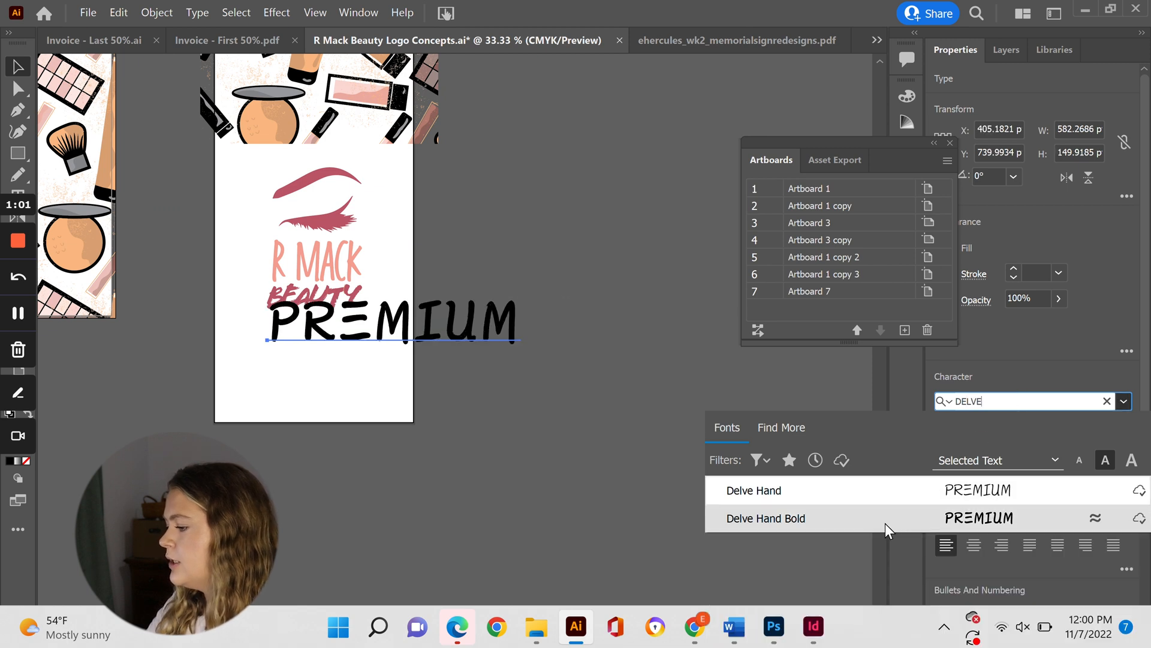
{"action": "left_click", "coordinate": [866, 497]}
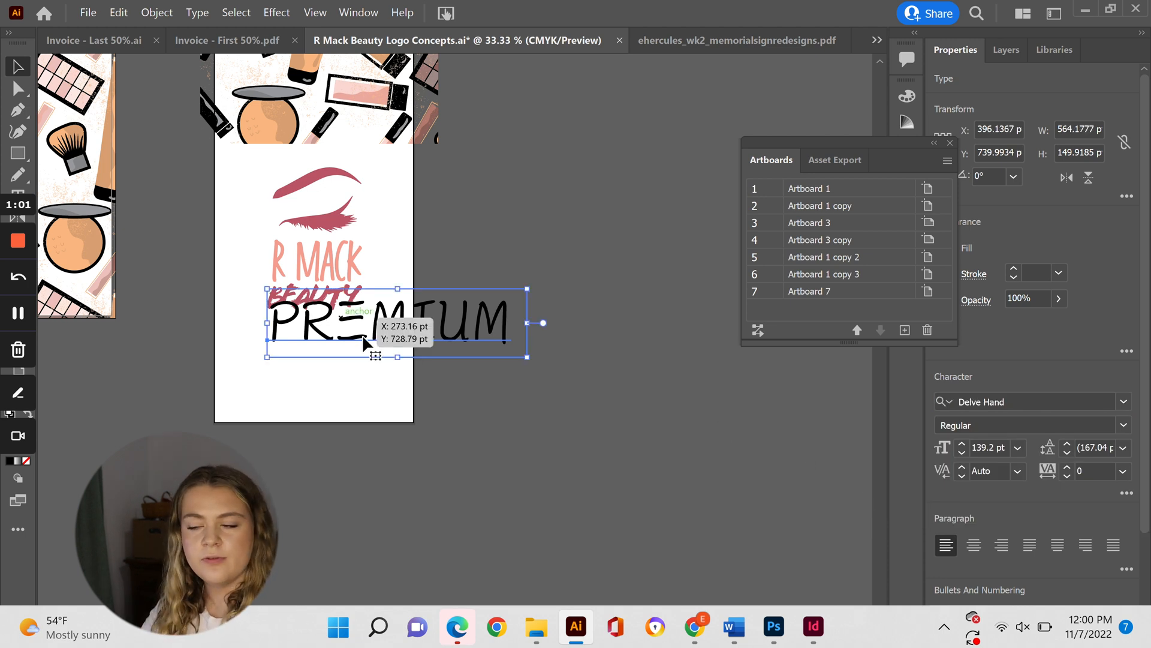
{"action": "left_click_drag", "start_coordinate": [364, 341], "coordinate": [352, 355]}
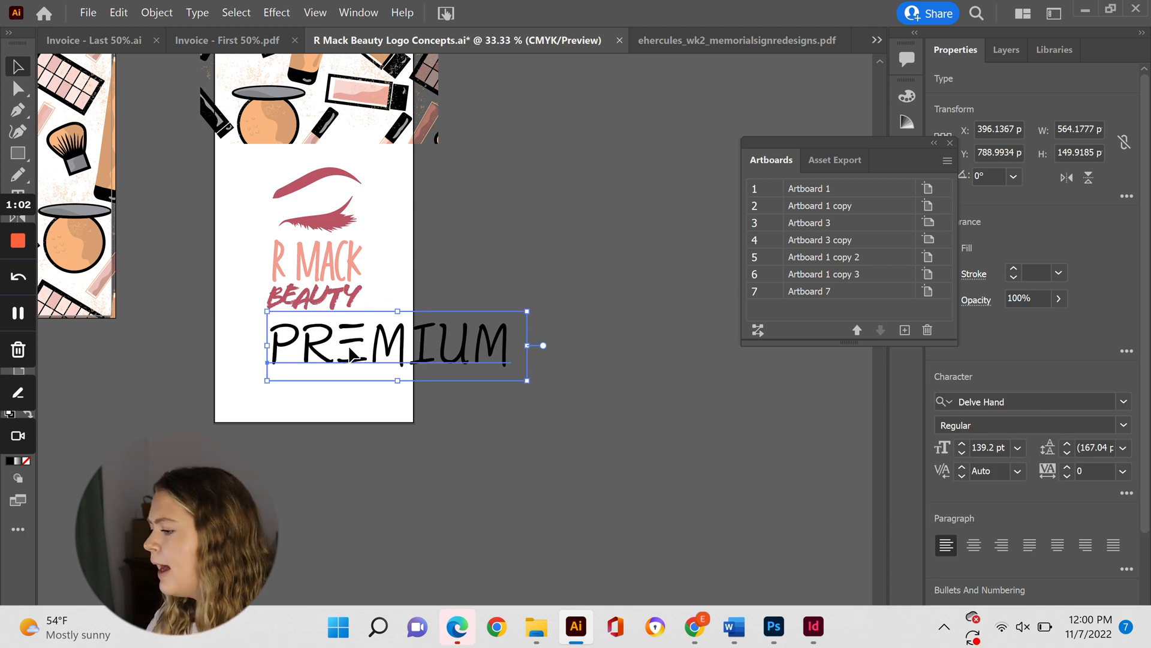
- Try the text in mixed case as "Premium" and retype it as "PREMIUM"
{"action": "double_click", "coordinate": [352, 356]}
{"action": "key", "text": "ctrl+a"}
{"action": "type", "text": "Pr"}
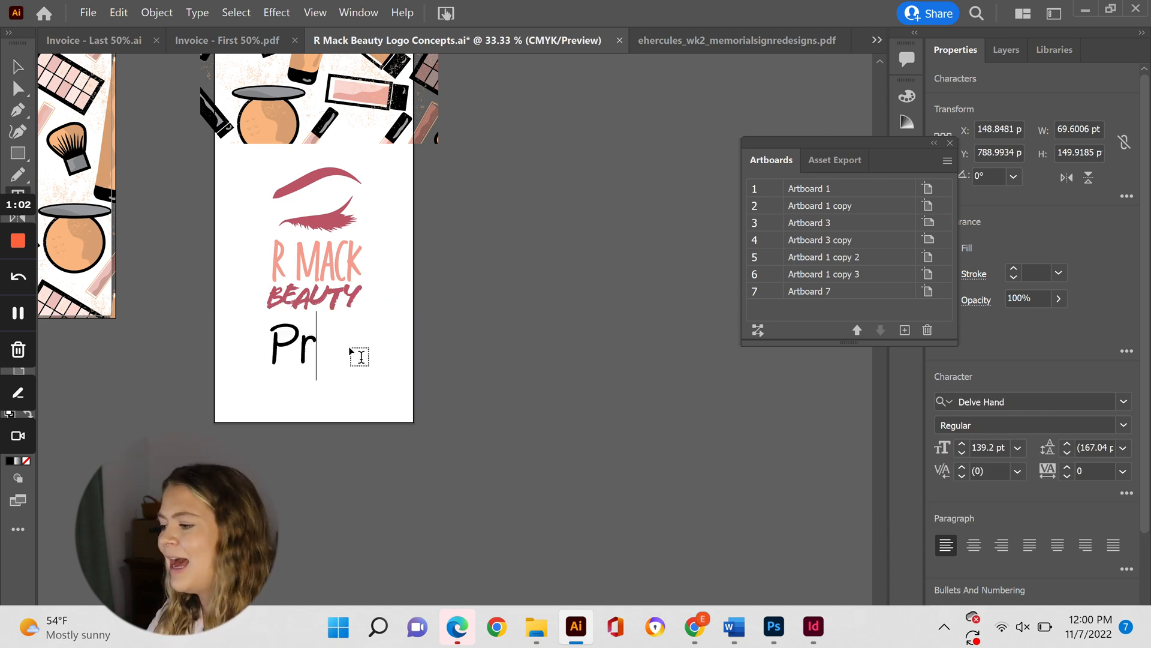
{"action": "type", "text": "emium"}
{"action": "key", "text": "ctrl+a"}
{"action": "type", "text": "PREMIUM"}
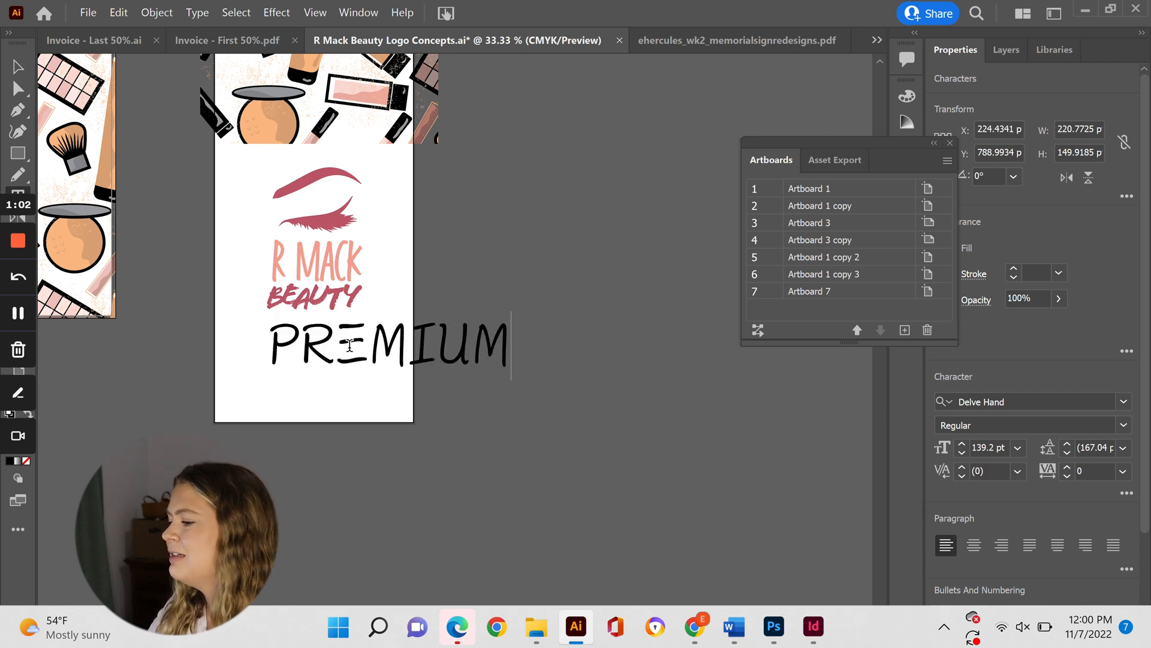
- Scale PREMIUM down to 35.75 pt, match its fill to the logo's light pink, and align it beneath the start of BEAUTY
{"action": "key", "text": "Escape"}
{"action": "left_click_drag", "start_coordinate": [504, 377], "coordinate": [332, 331]}
{"action": "key", "text": "ctrl+plus"}
{"action": "key", "text": "ctrl+plus"}
{"action": "key", "text": "ctrl+plus"}
{"action": "key", "text": "ctrl+plus"}
{"action": "key", "text": "ctrl+plus"}
{"action": "key", "text": "shift+Down"}
{"action": "key", "text": "Left"}
- Extend the line to "PREMIUM QUALITY" at 20 pt under BEAUTY and duplicate it lower on the artboard as a spare
{"action": "double_click", "coordinate": [631, 375]}
{"action": "type", "text": "QUALITY"}
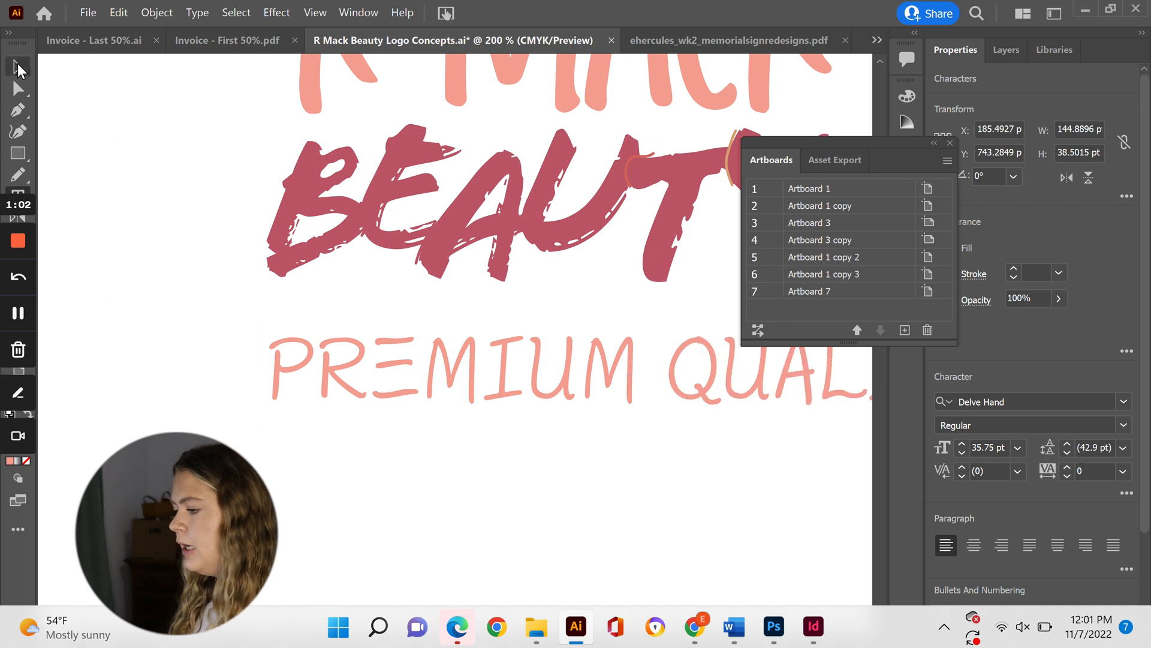
{"action": "left_click", "coordinate": [18, 65]}
{"action": "left_click_drag", "start_coordinate": [840, 143], "coordinate": [1008, 167]}
{"action": "left_click", "coordinate": [961, 454], "text": "shift"}
{"action": "left_click", "coordinate": [962, 453], "text": "shift"}
{"action": "left_click_drag", "start_coordinate": [589, 394], "coordinate": [589, 362]}
{"action": "scroll", "coordinate": [429, 534], "scroll_direction": "down", "scroll_amount": 10}
{"action": "left_click", "coordinate": [752, 485]}
{"action": "left_click", "coordinate": [468, 496]}
- Convert the PREMIUM QUALITY text directly under the logo to outlines
{"action": "key", "text": "ctrl+plus"}
{"action": "key", "text": "ctrl+plus"}
{"action": "key", "text": "ctrl+plus"}
{"action": "key", "text": "ctrl+plus"}
{"action": "key", "text": "ctrl+plus"}
{"action": "key", "text": "ctrl+shift+o"}
{"action": "key", "text": "z"}
{"action": "left_click", "coordinate": [339, 347]}
{"action": "left_click", "coordinate": [480, 336]}
{"action": "key", "text": "a"}
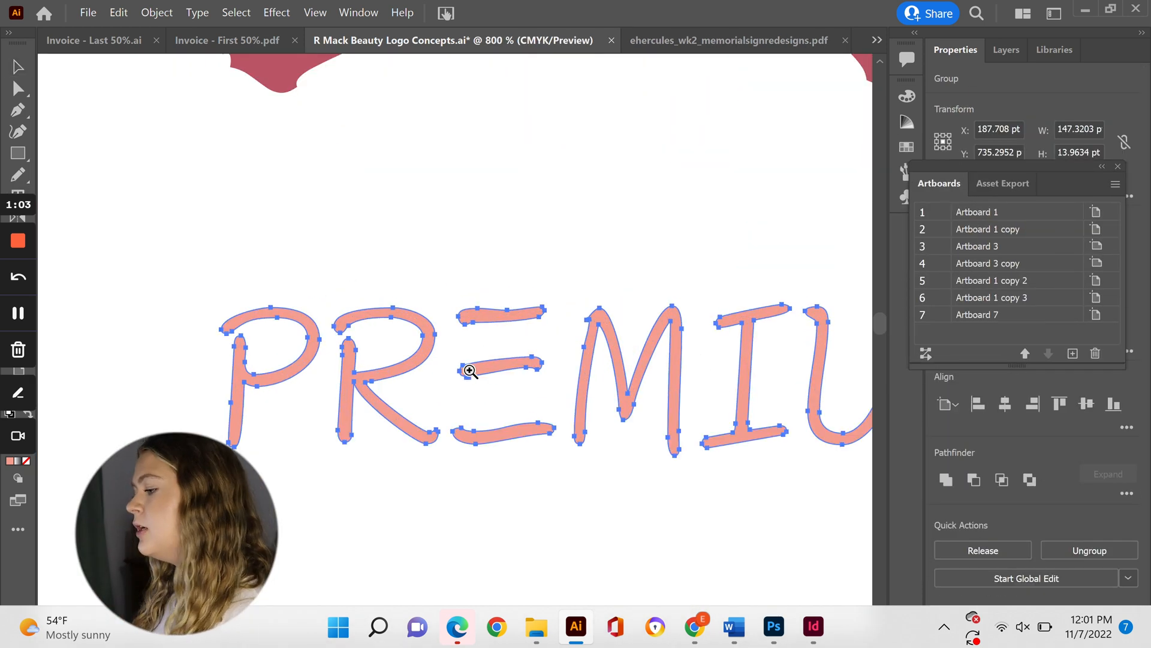
- Draw a filled vertical stem with the Pencil tool joining the three bars of the E in PREMIUM
{"action": "key", "text": "z"}
{"action": "left_click", "coordinate": [465, 391]}
{"action": "left_click", "coordinate": [466, 392]}
{"action": "key", "text": "n"}
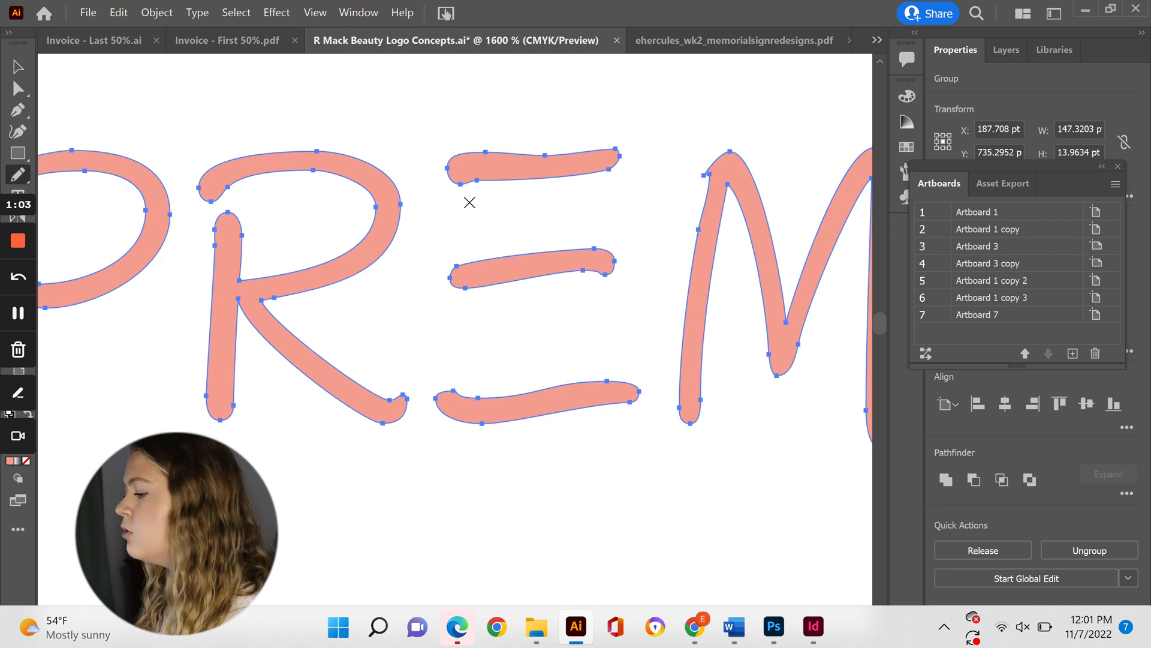
{"action": "mouse_move", "coordinate": [443, 165]}
{"action": "left_mouse_down"}
{"action": "mouse_move", "coordinate": [451, 276]}
{"action": "mouse_move", "coordinate": [436, 409]}
{"action": "mouse_move", "coordinate": [463, 292]}
{"action": "left_mouse_up"}
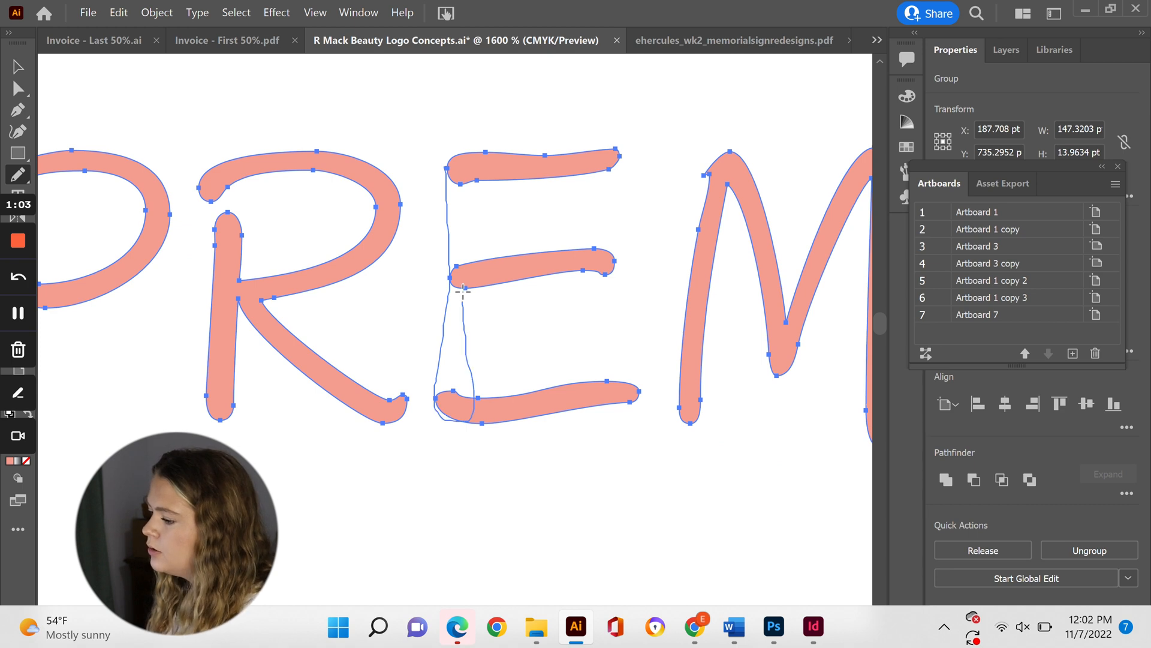
{"action": "left_click_drag", "start_coordinate": [458, 180], "coordinate": [456, 179]}
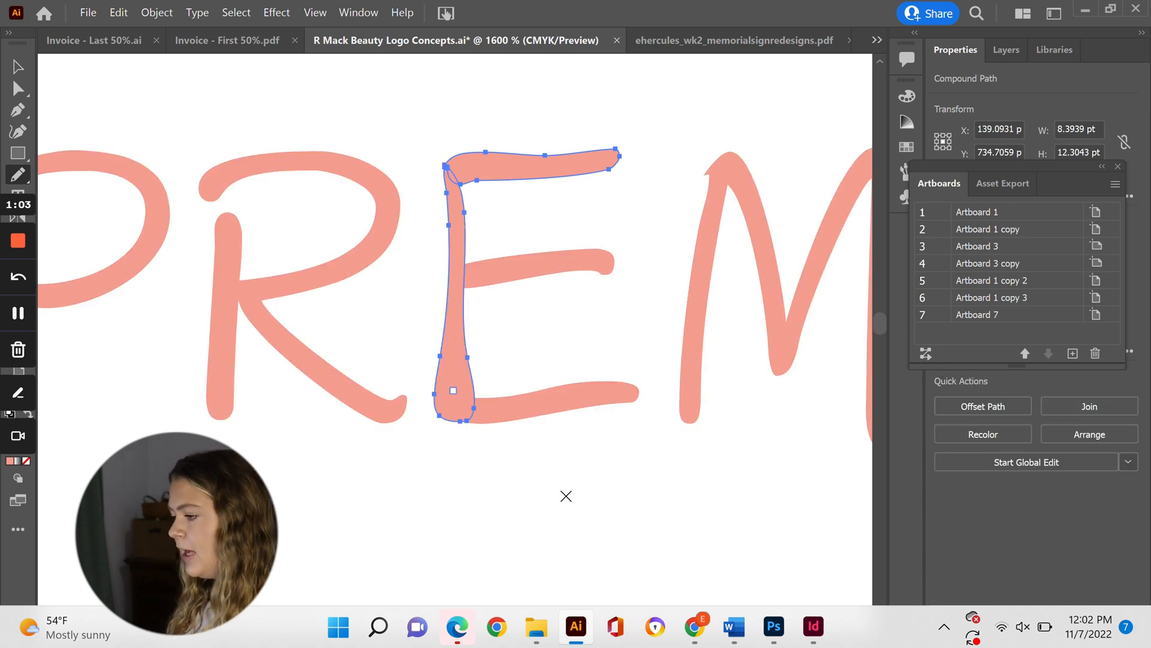
{"action": "key", "text": "v"}
{"action": "left_click", "coordinate": [591, 515]}
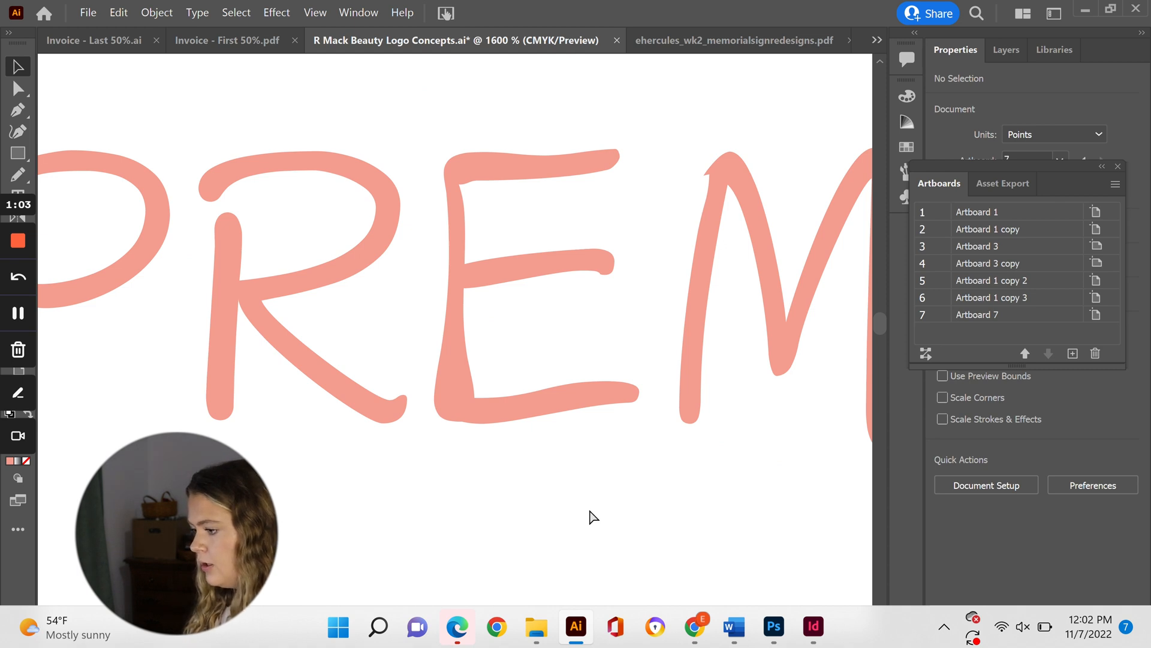
- Move the spare PREMIUM QUALITY text off the artboard and place a copy of it in the label's lower-right corner
{"action": "key", "text": "ctrl+0"}
{"action": "left_click_drag", "start_coordinate": [509, 540], "coordinate": [276, 539]}
{"action": "left_click", "coordinate": [736, 460]}
{"action": "key", "text": "ctrl+minus"}
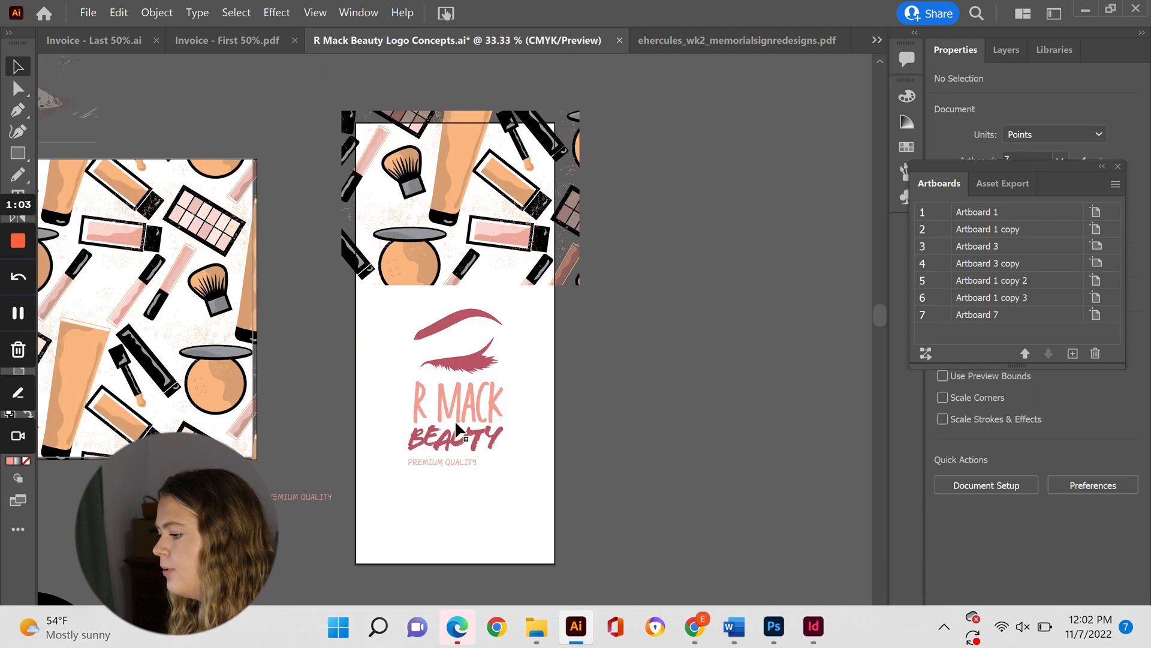
{"action": "left_click_drag", "start_coordinate": [295, 501], "coordinate": [528, 558]}
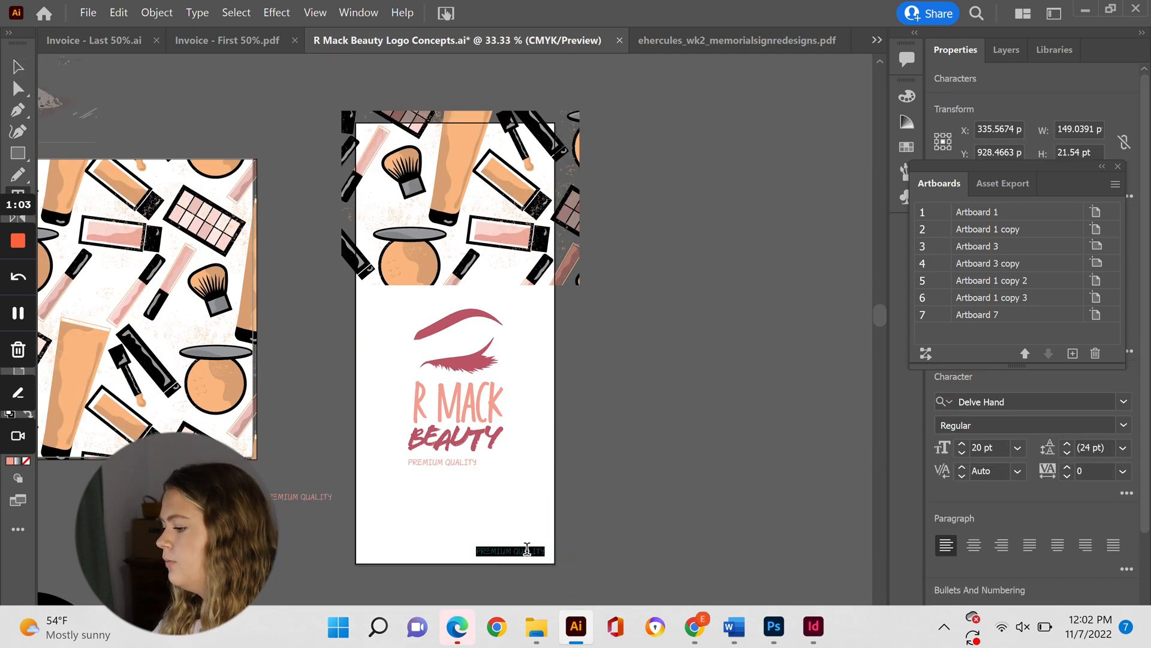
- Replace the copied tagline in the label's lower-right corner with "3.8oz"
{"action": "type", "text": "3.8oz"}
{"action": "key", "text": "Escape"}
{"action": "key", "text": "ctrl+equal"}
{"action": "key", "text": "ctrl+equal"}
{"action": "key", "text": "ctrl+equal"}
{"action": "key", "text": "ctrl+equal"}
{"action": "key", "text": "ctrl+equal"}
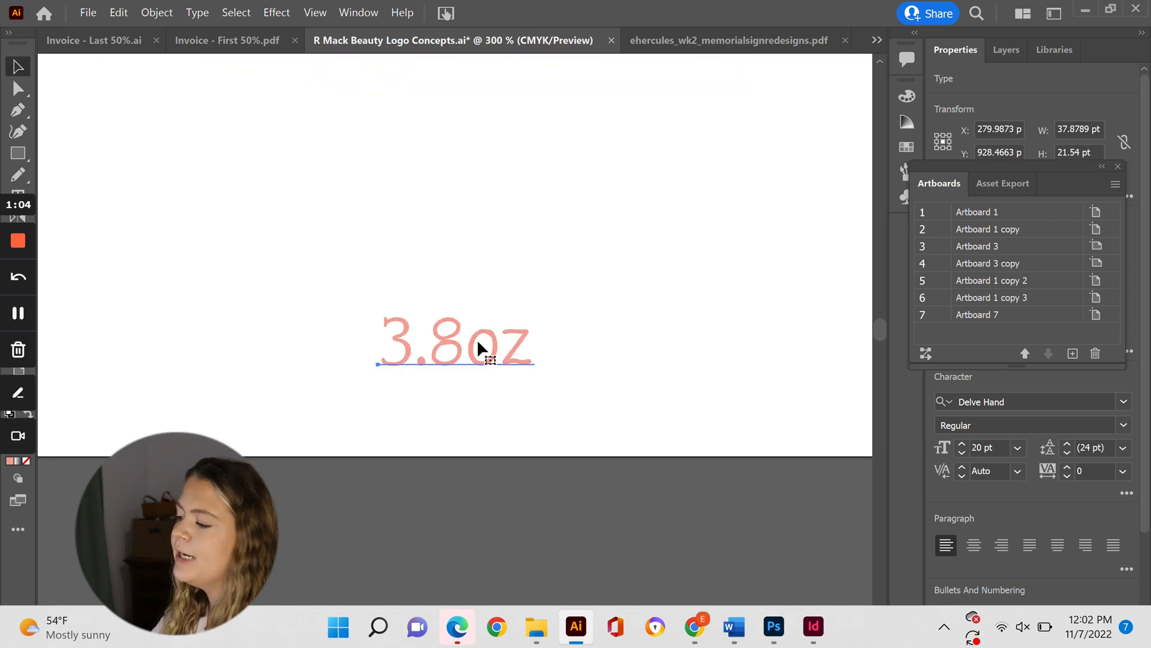
- Change the volume text in the label's lower-right corner to "60ml. / 2 fl. oz"
{"action": "double_click", "coordinate": [470, 345]}
{"action": "type", "text": "fl"}
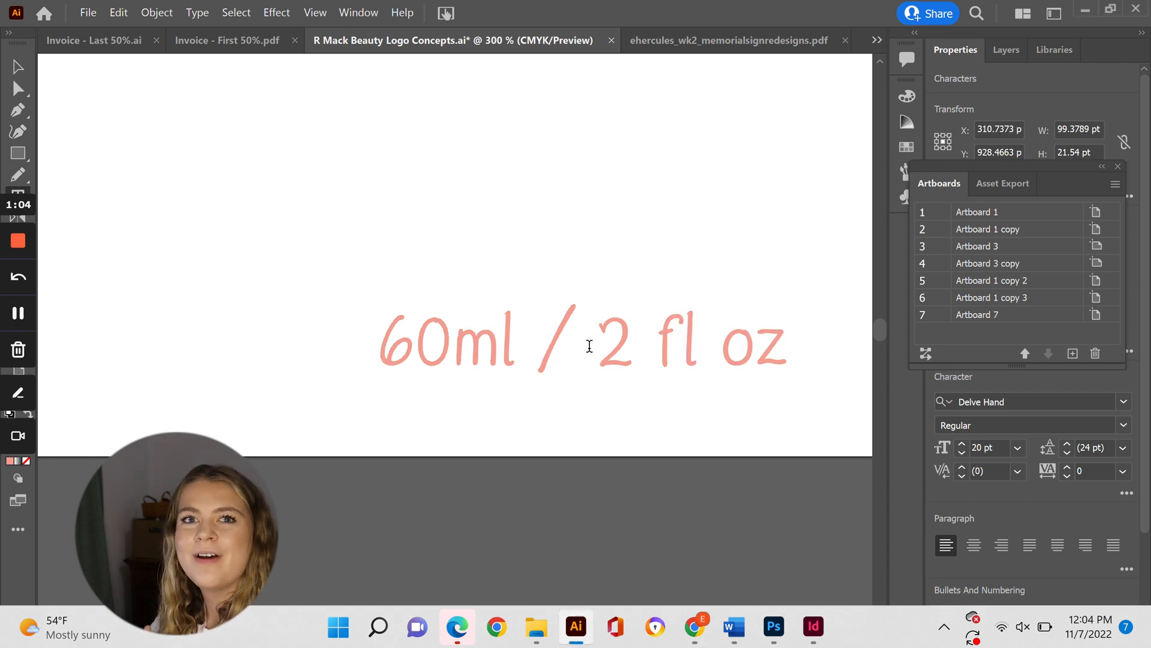
{"action": "type", "text": "."}
{"action": "left_click", "coordinate": [701, 360]}
{"action": "type", "text": "."}
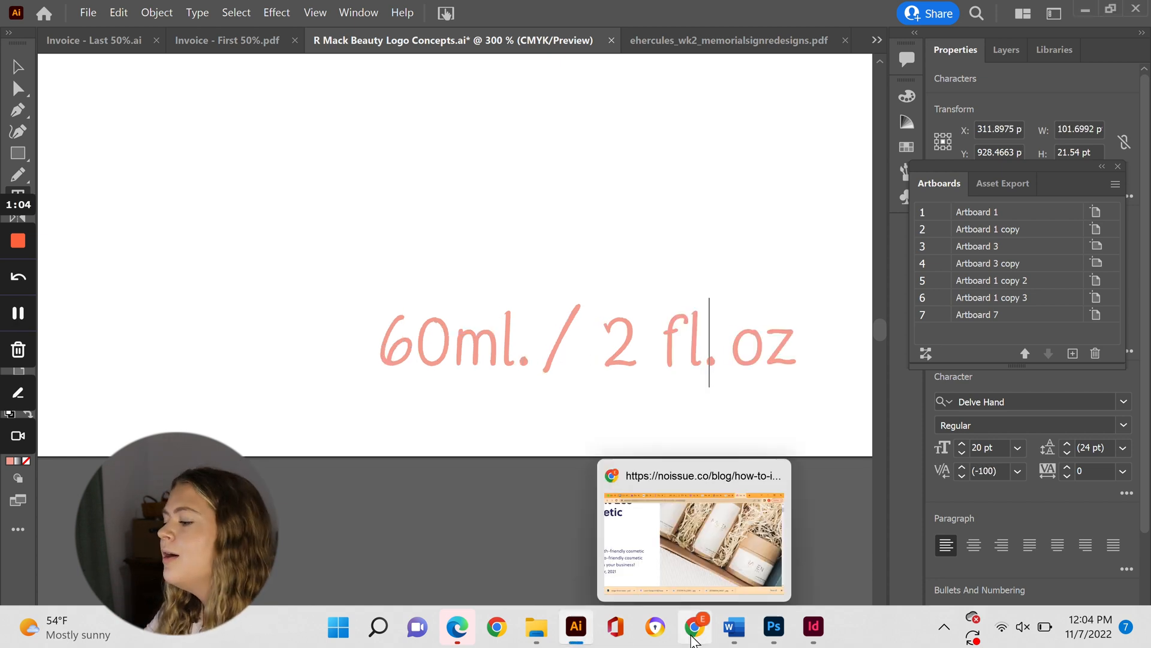
- Correct the metric part of the volume text to "60mL" without a period and deselect it
{"action": "left_click", "coordinate": [524, 362]}
{"action": "key", "text": "Delete"}
{"action": "key", "text": "BackSpace"}
{"action": "key", "text": "BackSpace"}
{"action": "type", "text": "L"}
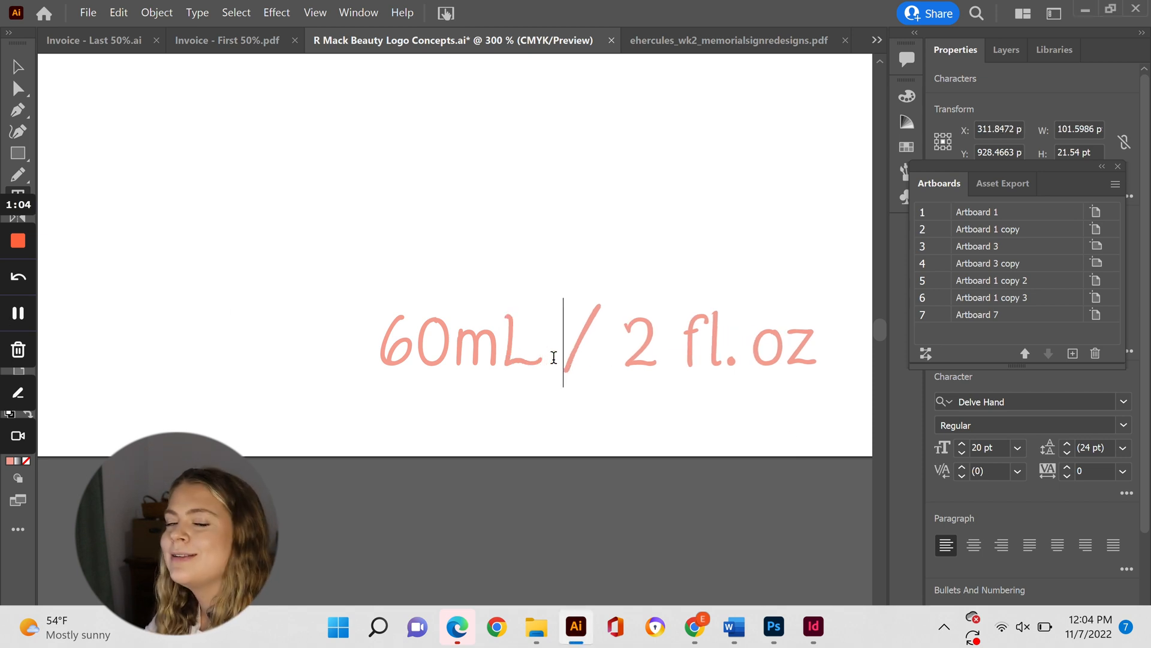
{"action": "left_click", "coordinate": [18, 67]}
{"action": "left_click", "coordinate": [175, 177]}
- Duplicate the volume text, change the copy to "HYDRATING PRIMER", enlarge it to about 30 pt and place it under PREMIUM QUALITY
{"action": "key", "text": "ctrl+0"}
{"action": "key", "text": "ctrl+minus"}
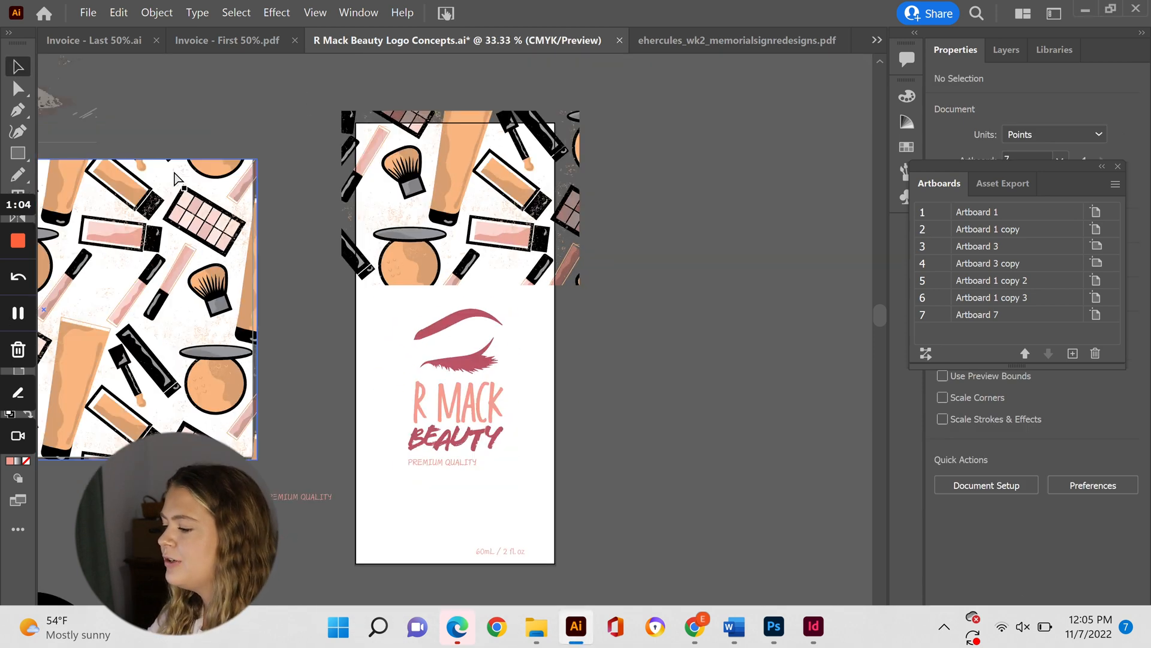
{"action": "left_click_drag", "start_coordinate": [468, 542], "coordinate": [476, 509]}
{"action": "triple_click", "coordinate": [467, 509]}
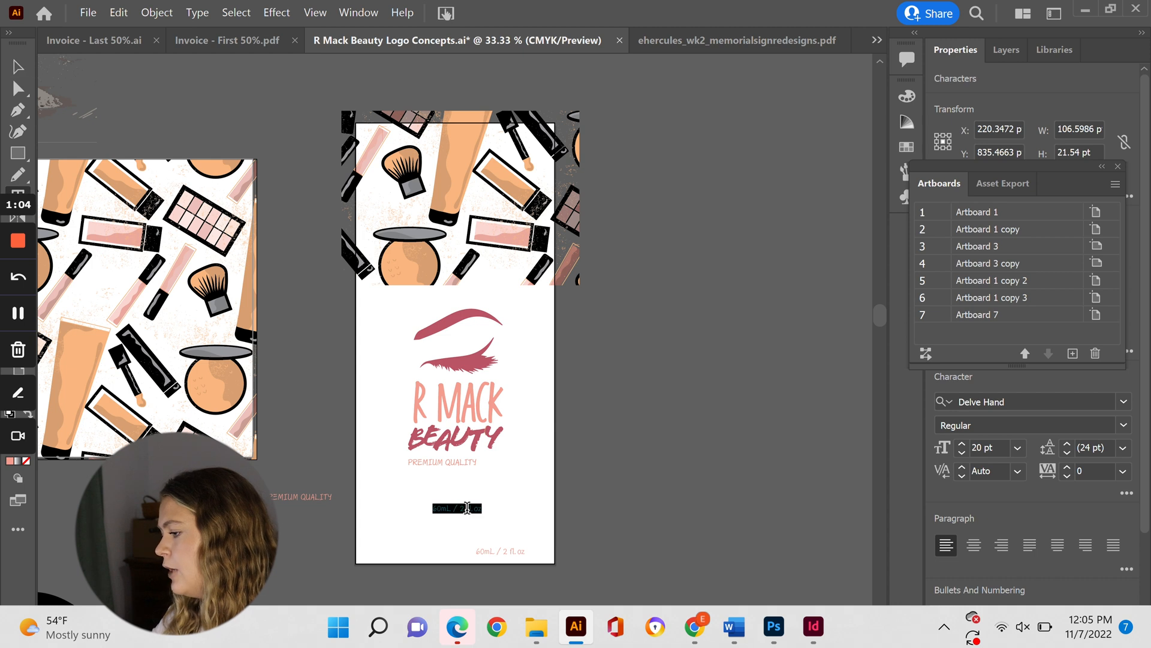
{"action": "type", "text": "HYDR"}
{"action": "left_click", "coordinate": [18, 67]}
{"action": "left_click_drag", "start_coordinate": [506, 514], "coordinate": [525, 530]}
{"action": "left_click", "coordinate": [531, 529]}
{"action": "left_click_drag", "start_coordinate": [511, 511], "coordinate": [506, 511]}
{"action": "left_click_drag", "start_coordinate": [502, 510], "coordinate": [501, 478]}
- Extend the top pattern block downward to about 391 pt high and add a pattern-filled strip down the label's right side
{"action": "left_click_drag", "start_coordinate": [460, 286], "coordinate": [581, 574]}
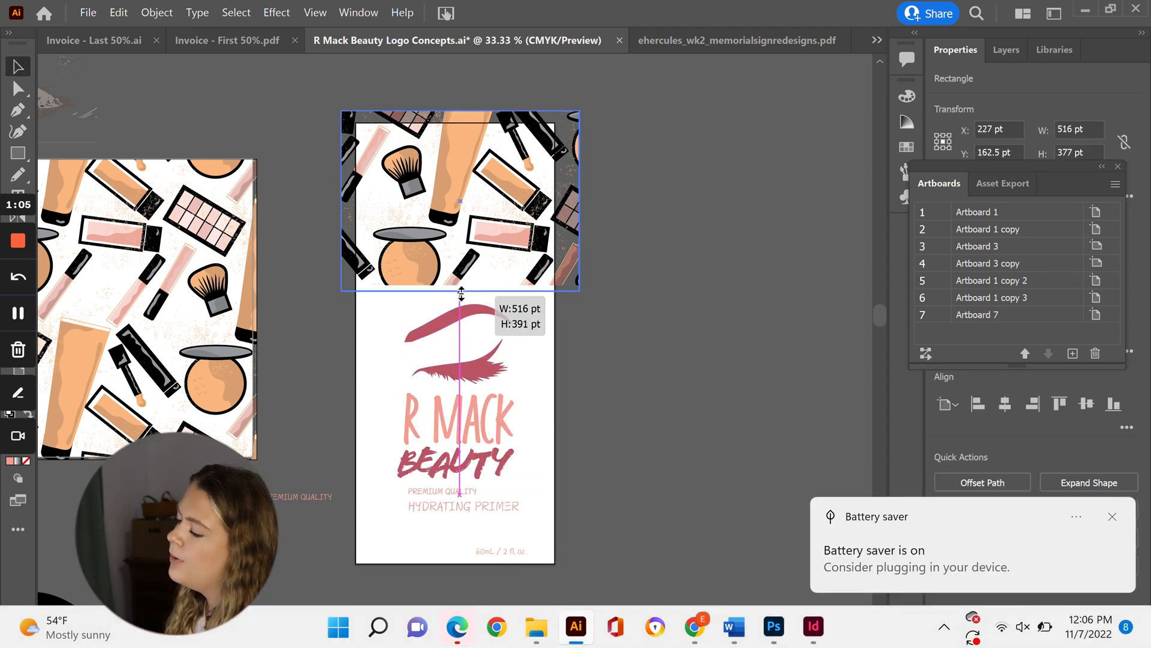
{"action": "key", "text": "m"}
{"action": "key", "text": "v"}
{"action": "left_click", "coordinate": [665, 463]}
- Try a copy of the right-hand pattern strip along the label's left edge and delete it
{"action": "left_click", "coordinate": [532, 441]}
{"action": "left_click_drag", "start_coordinate": [520, 433], "coordinate": [334, 410]}
{"action": "left_click", "coordinate": [701, 440]}
{"action": "left_click", "coordinate": [347, 411]}
{"action": "left_click_drag", "start_coordinate": [555, 375], "coordinate": [353, 378]}
{"action": "left_click_drag", "start_coordinate": [371, 374], "coordinate": [380, 375]}
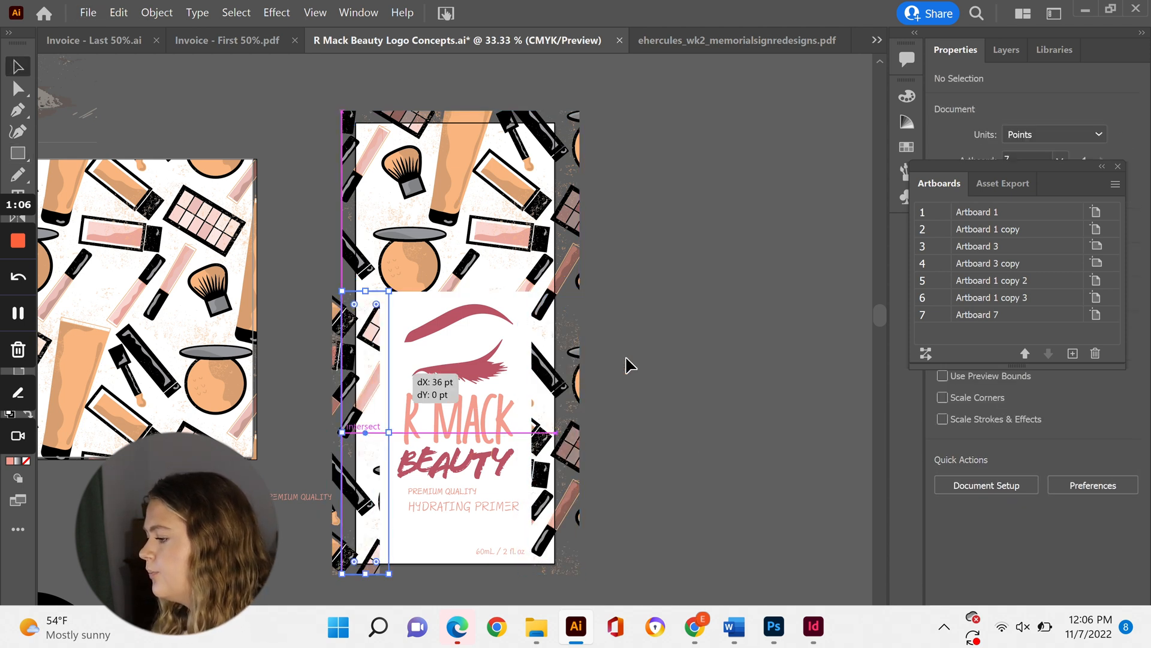
{"action": "left_click", "coordinate": [669, 365]}
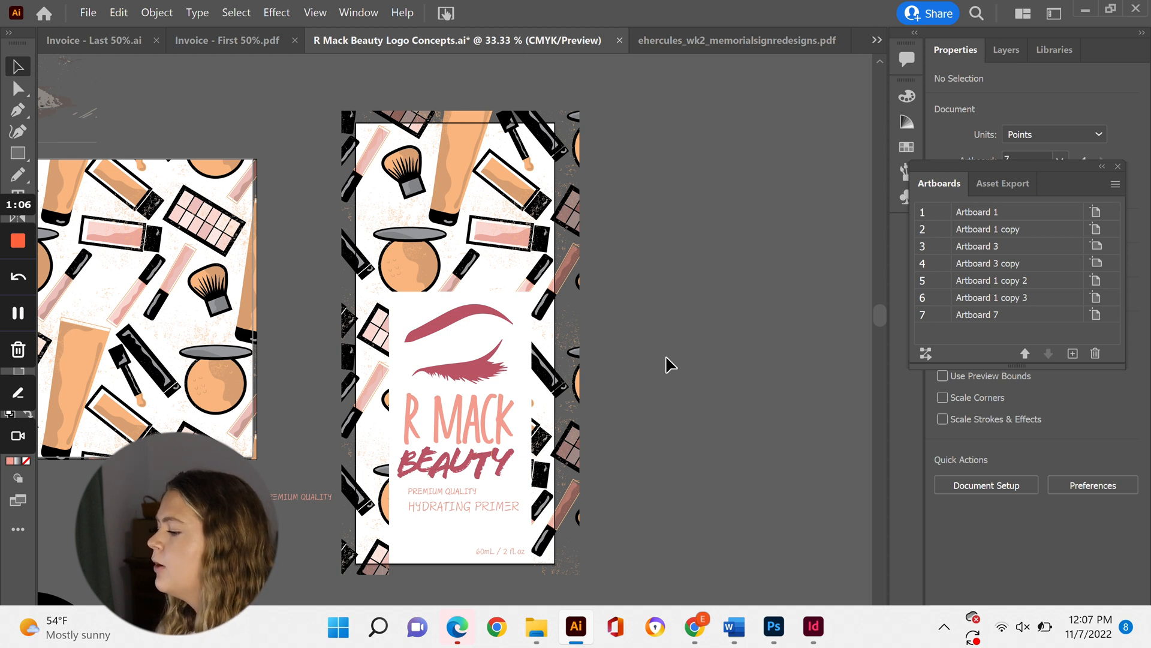
{"action": "left_click", "coordinate": [377, 390]}
{"action": "key", "text": "Delete"}
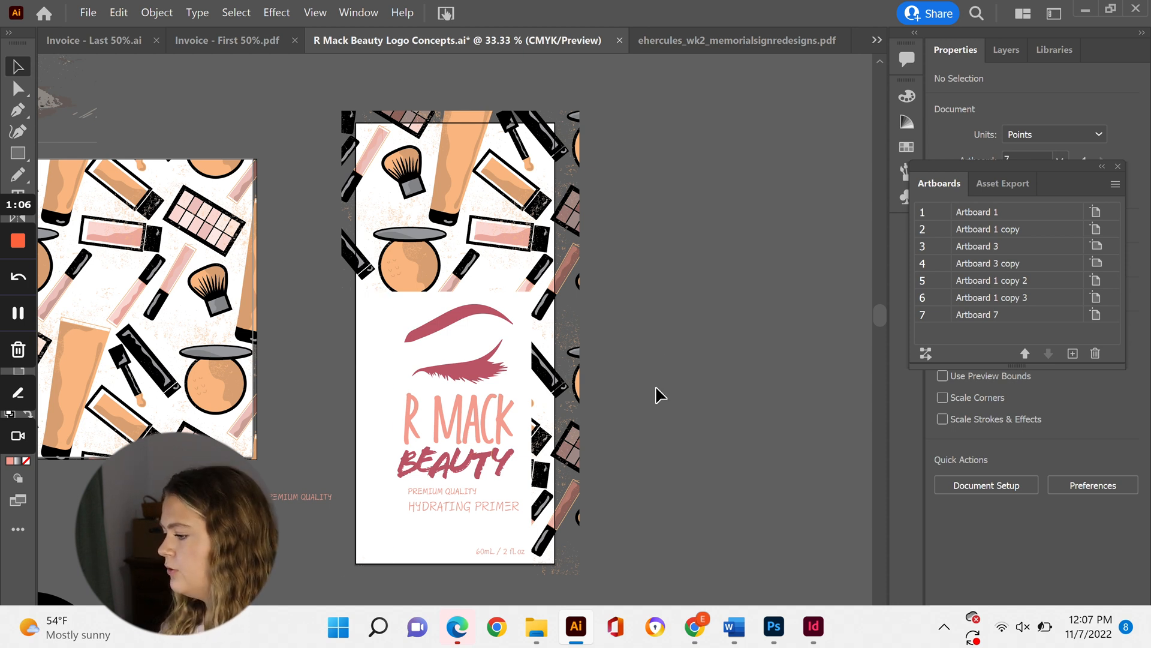
- Move the logo with its PREMIUM QUALITY and HYDRATING PRIMER lines down and left within the label's white area
{"action": "left_click_drag", "start_coordinate": [476, 511], "coordinate": [478, 512]}
{"action": "left_click_drag", "start_coordinate": [459, 492], "coordinate": [426, 509]}
{"action": "left_click", "coordinate": [747, 417]}
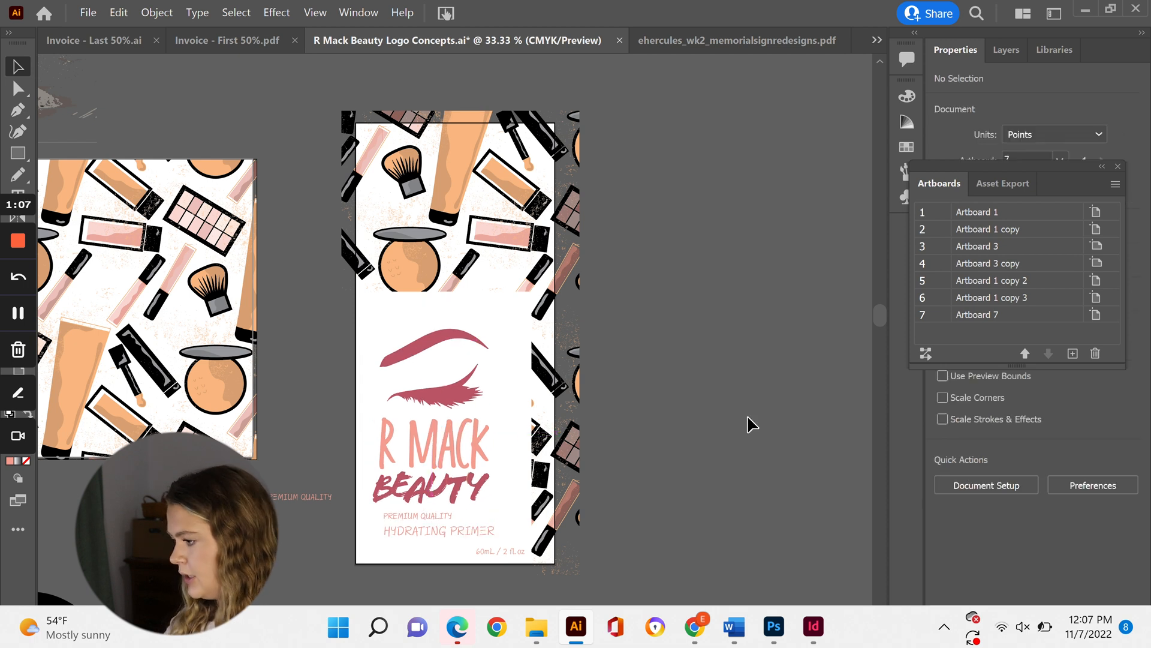
- Place a spare copy of the HYDRATING PRIMER text off the artboard, left of the label
{"action": "left_click", "coordinate": [454, 531]}
{"action": "key", "text": "ctrl+equal"}
{"action": "left_click_drag", "start_coordinate": [465, 343], "coordinate": [206, 367]}
{"action": "key", "text": "ctrl+z"}
- Convert the HYDRATING PRIMER text on the label to outlines
{"action": "key", "text": "ctrl+equal"}
{"action": "key", "text": "ctrl+equal"}
{"action": "key", "text": "ctrl+equal"}
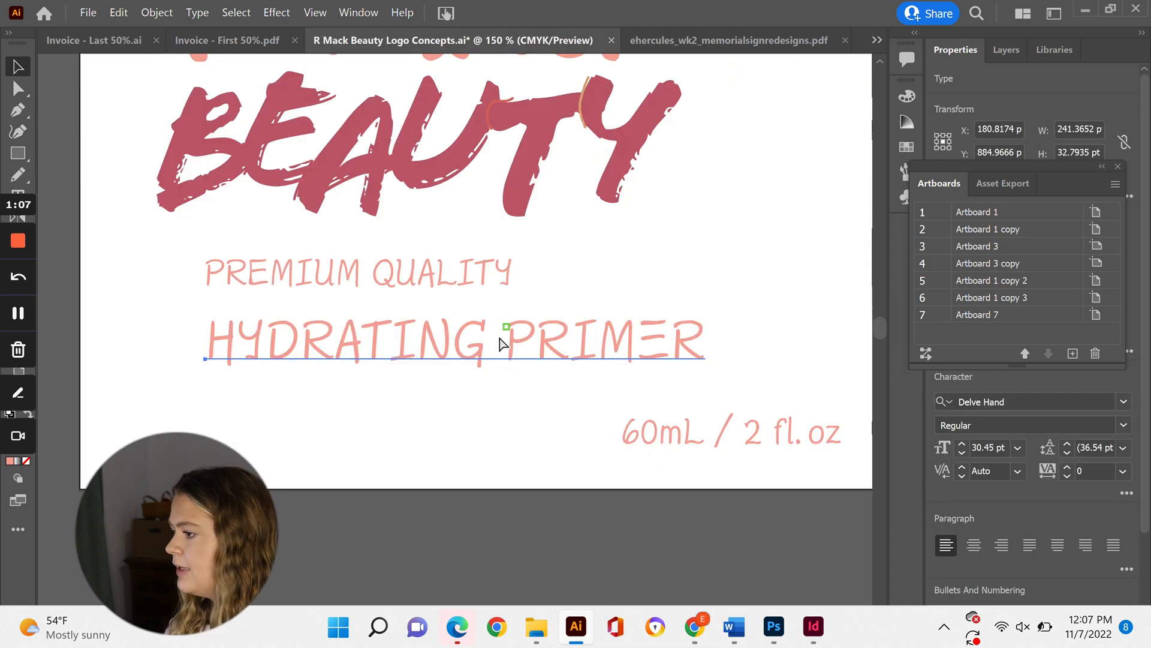
{"action": "key", "text": "ctrl+equal"}
{"action": "key", "text": "shift+o"}
{"action": "key", "text": "v"}
{"action": "left_click", "coordinate": [662, 378]}
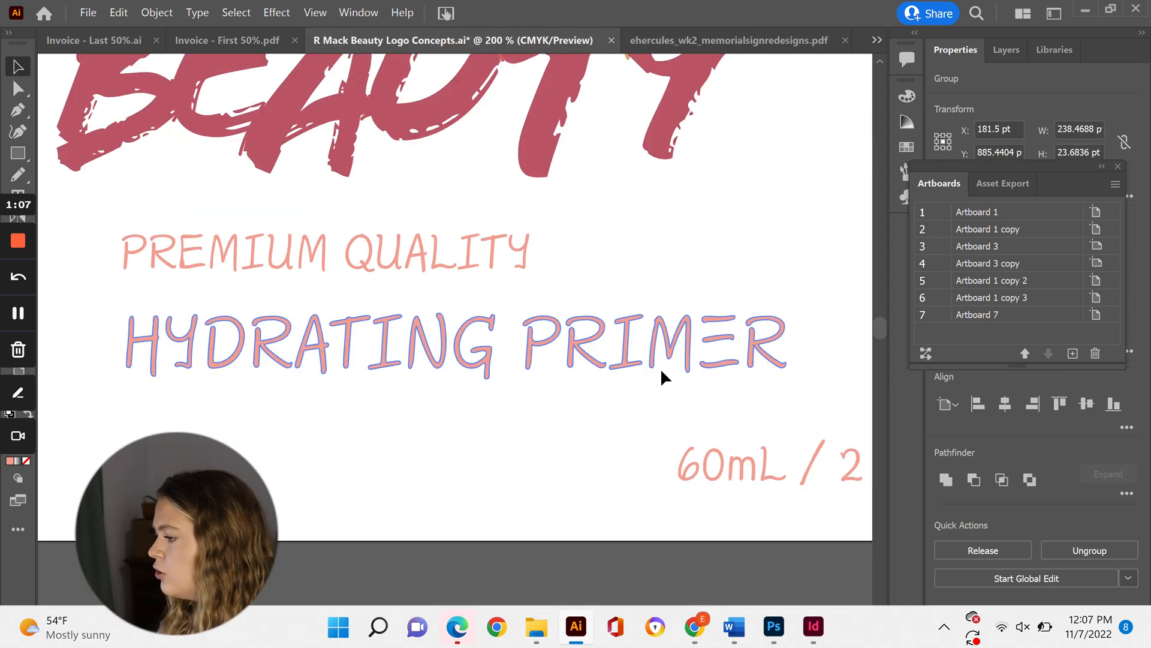
- Draw the missing vertical stem of the E in PRIMER with the Pencil tool
{"action": "key", "text": "z"}
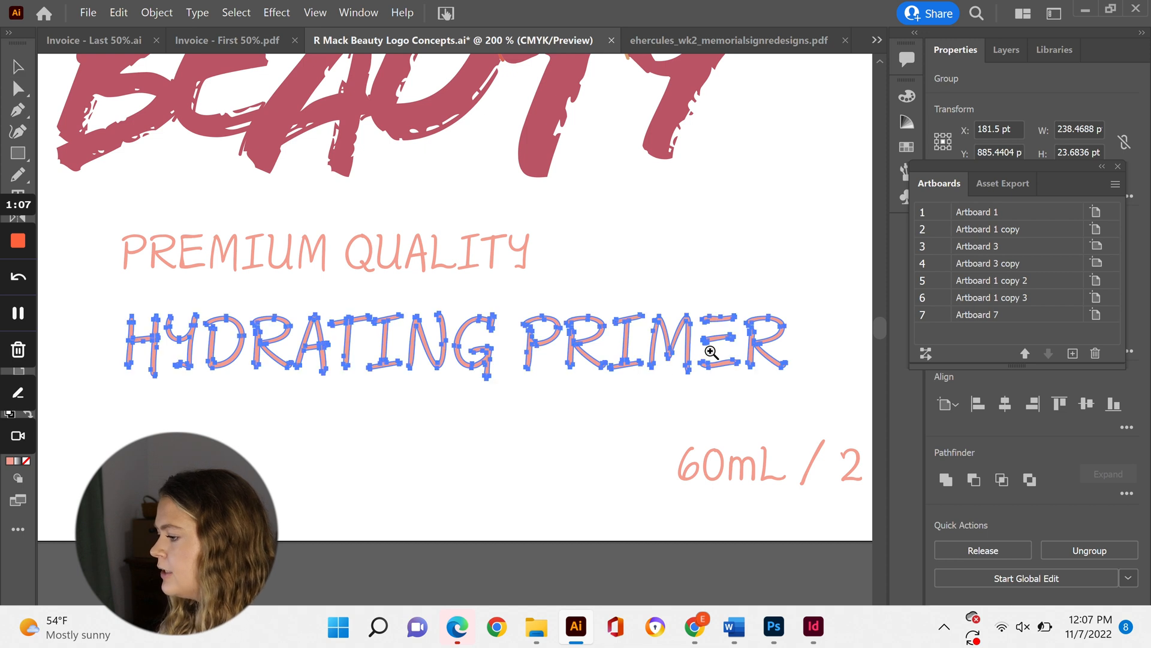
{"action": "left_click", "coordinate": [712, 352]}
{"action": "left_click", "coordinate": [454, 329]}
{"action": "left_click", "coordinate": [454, 329]}
{"action": "left_click", "coordinate": [454, 329]}
{"action": "left_click", "coordinate": [454, 329]}
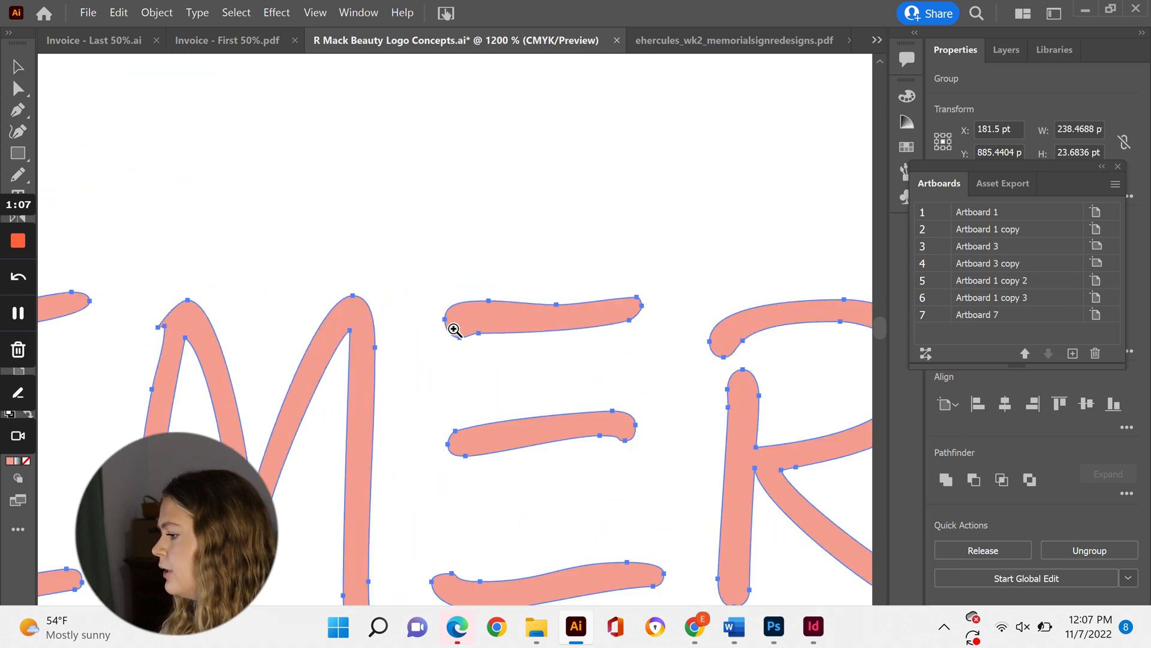
{"action": "key", "text": "n"}
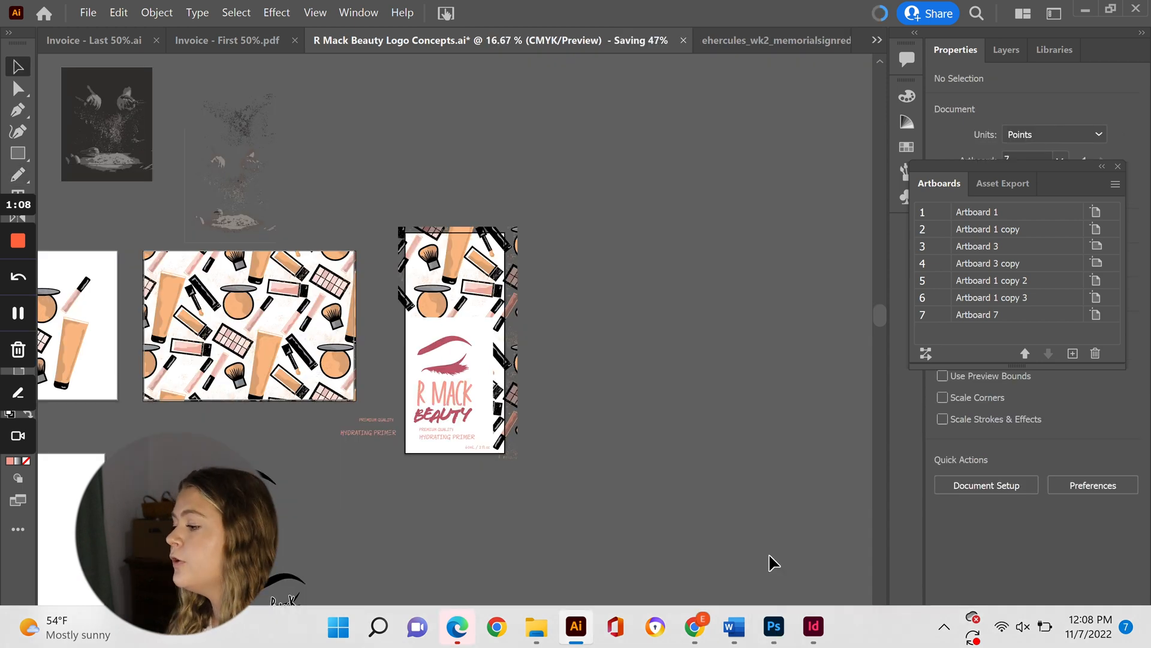
- Switch to Photoshop and place page 7 of R Mack Beauty Logo Concepts as a linked object in the tube's smart object file
{"action": "left_click", "coordinate": [776, 634]}
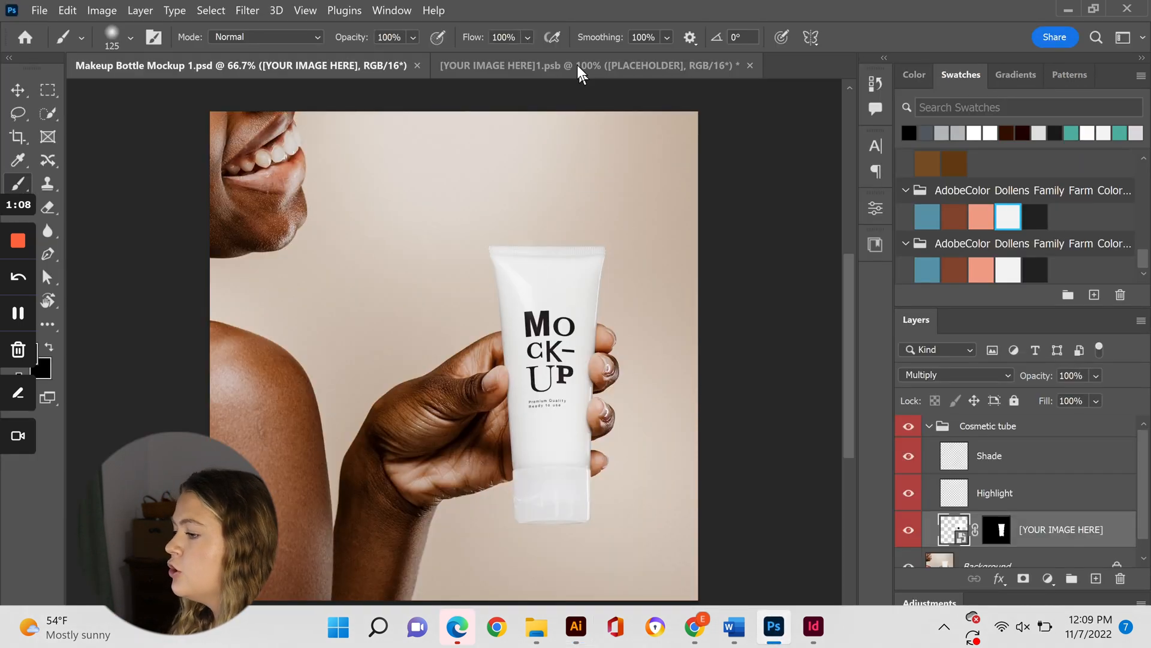
{"action": "left_click", "coordinate": [580, 66]}
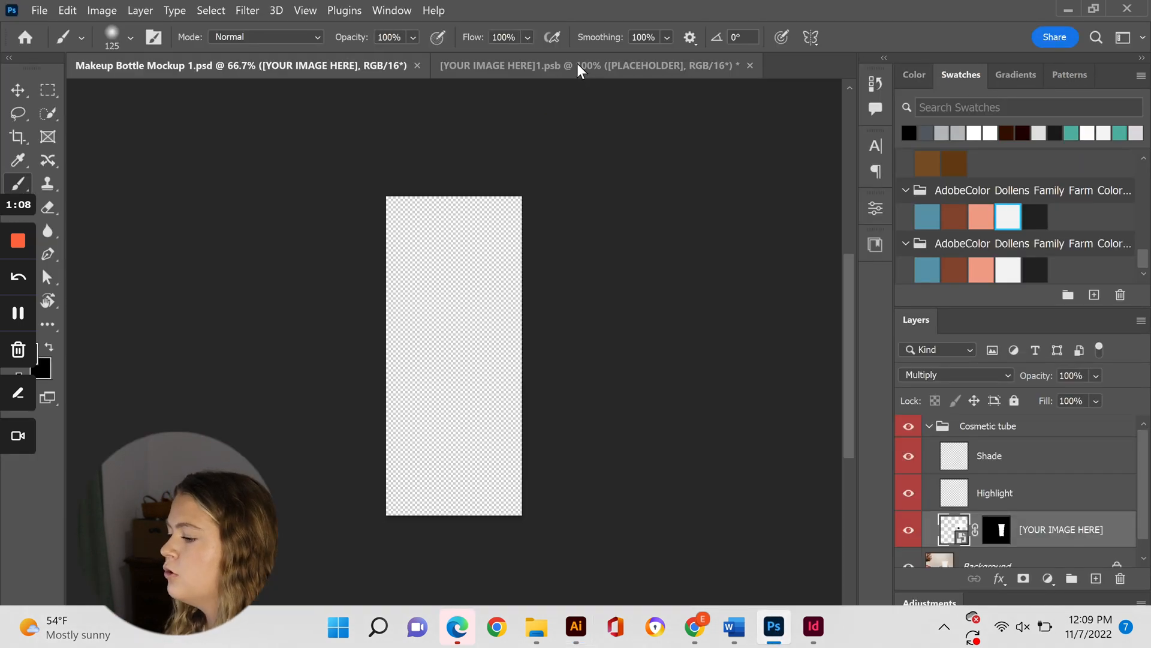
{"action": "left_click", "coordinate": [39, 10]}
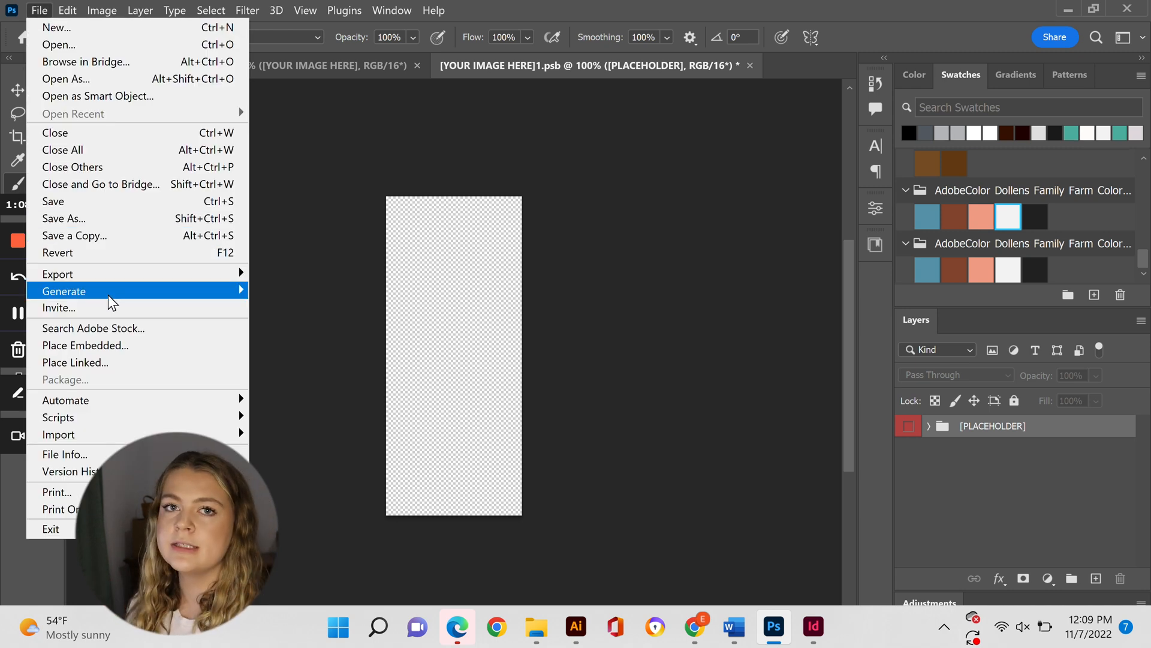
{"action": "left_click", "coordinate": [127, 362]}
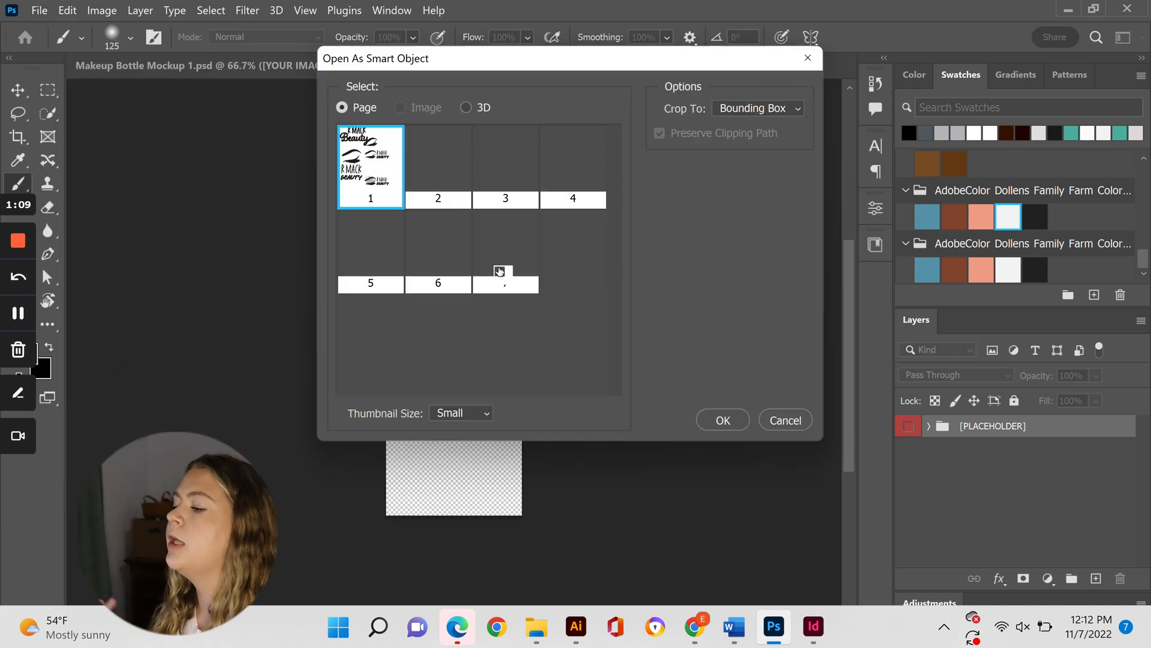
{"action": "key", "text": "Return"}
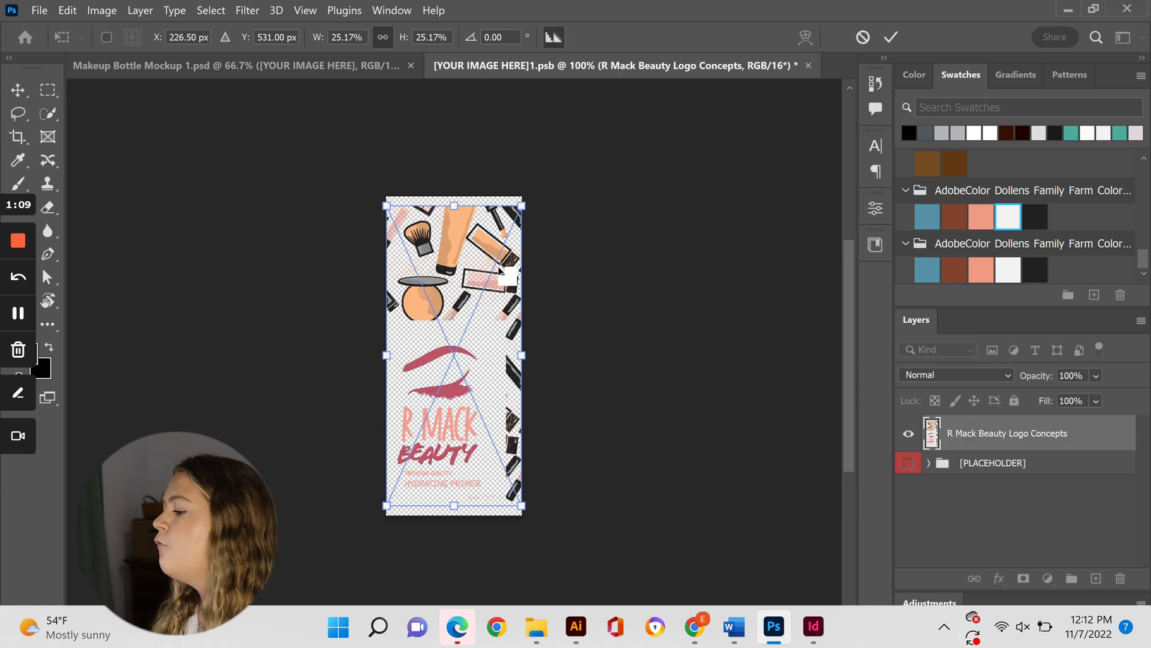
- Scale the placed label artwork to cover the whole smart object canvas
{"action": "left_click_drag", "start_coordinate": [386, 205], "coordinate": [382, 196]}
{"action": "left_click_drag", "start_coordinate": [524, 507], "coordinate": [530, 521]}
{"action": "key", "text": "Return"}
- Add a white-filled layer beneath the label artwork, save the smart object and return to the tube mockup
{"action": "left_click", "coordinate": [987, 465]}
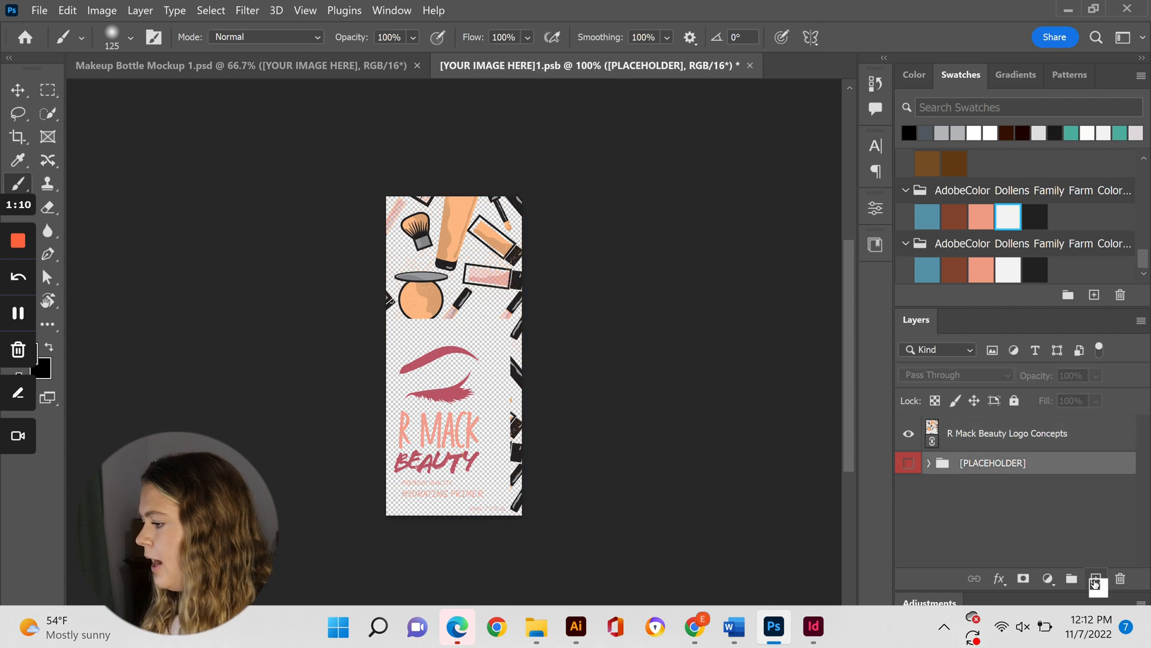
{"action": "left_click", "coordinate": [1096, 580]}
{"action": "key", "text": "ctrl+s"}
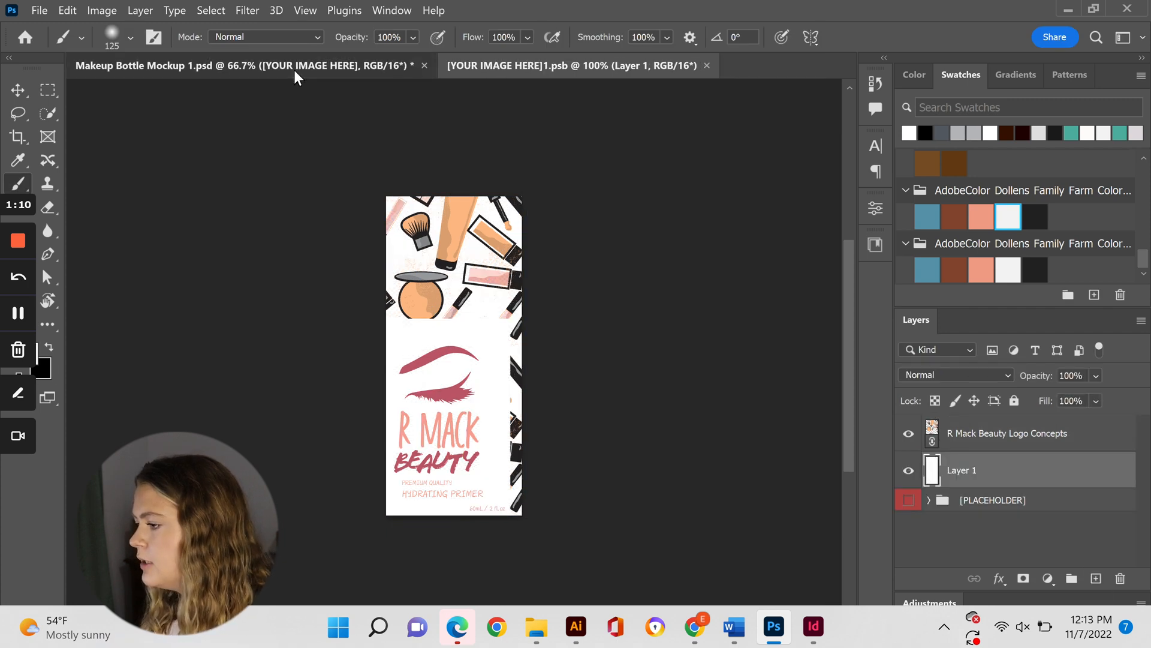
{"action": "left_click", "coordinate": [295, 75]}
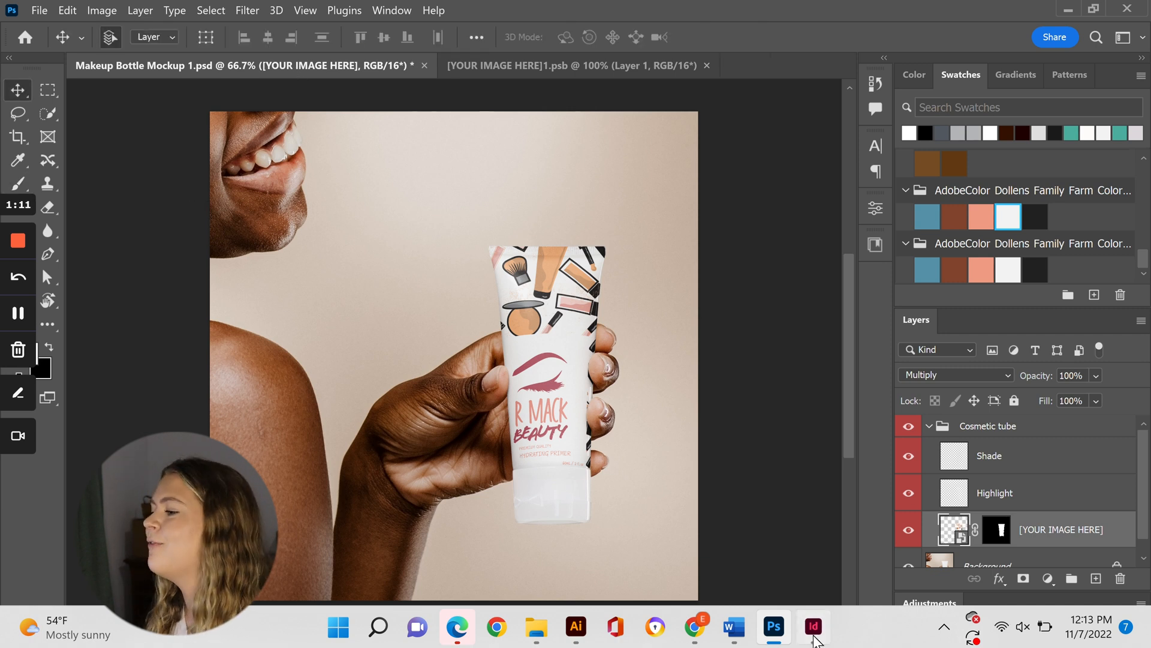
- Switch to InDesign and place the tube mockup image at about 6.6% scale left of the pattern on the pattern spread
{"action": "left_click", "coordinate": [813, 636]}
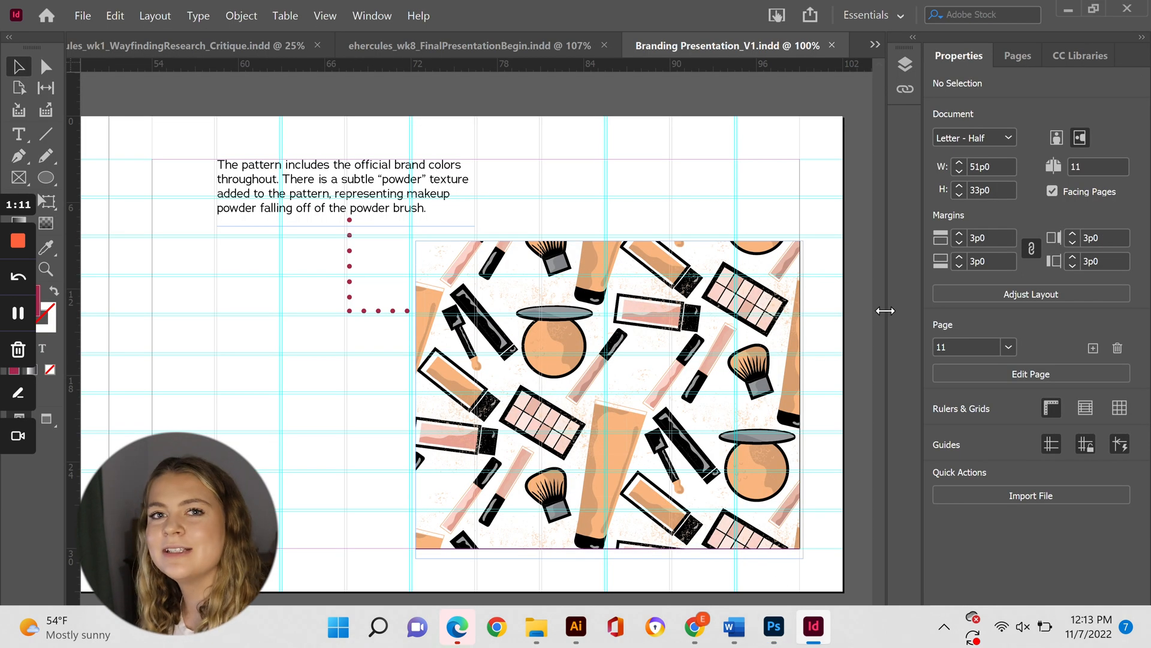
{"action": "left_click", "coordinate": [1022, 59]}
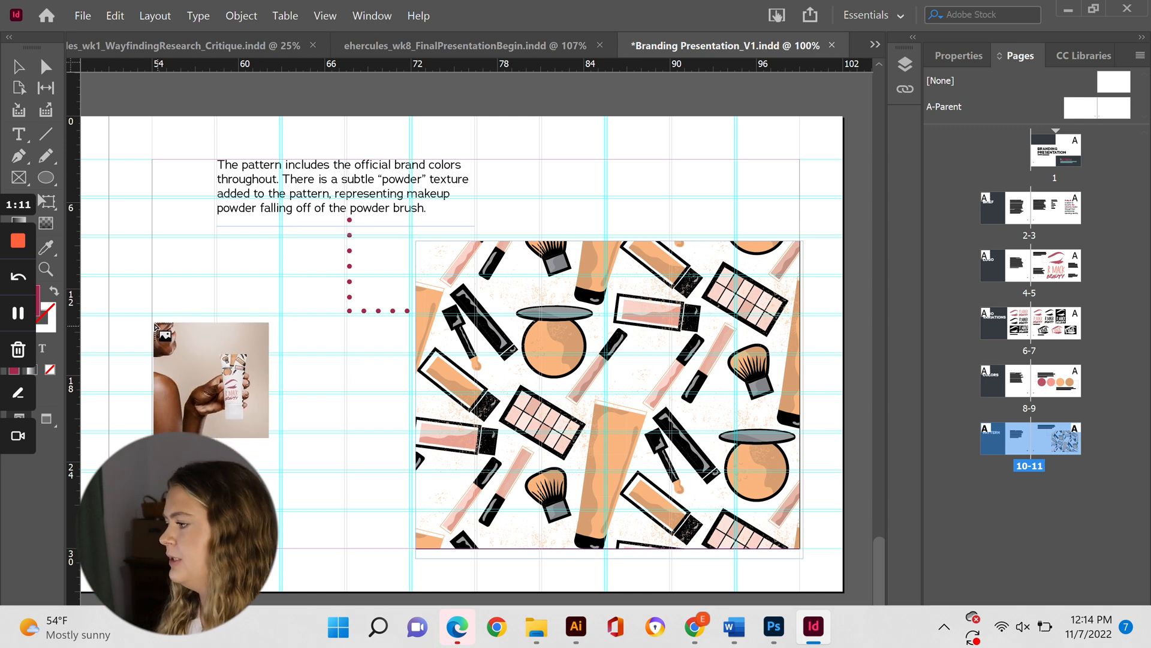
{"action": "left_click_drag", "start_coordinate": [153, 318], "coordinate": [343, 447]}
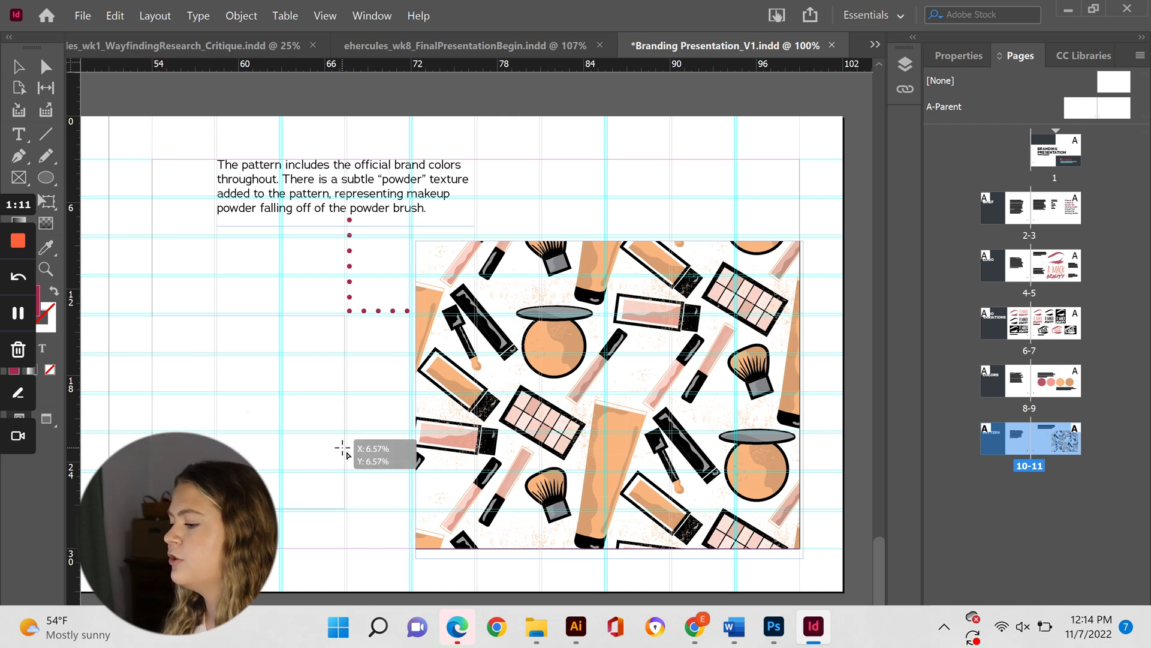
{"action": "left_click_drag", "start_coordinate": [343, 447], "coordinate": [346, 451]}
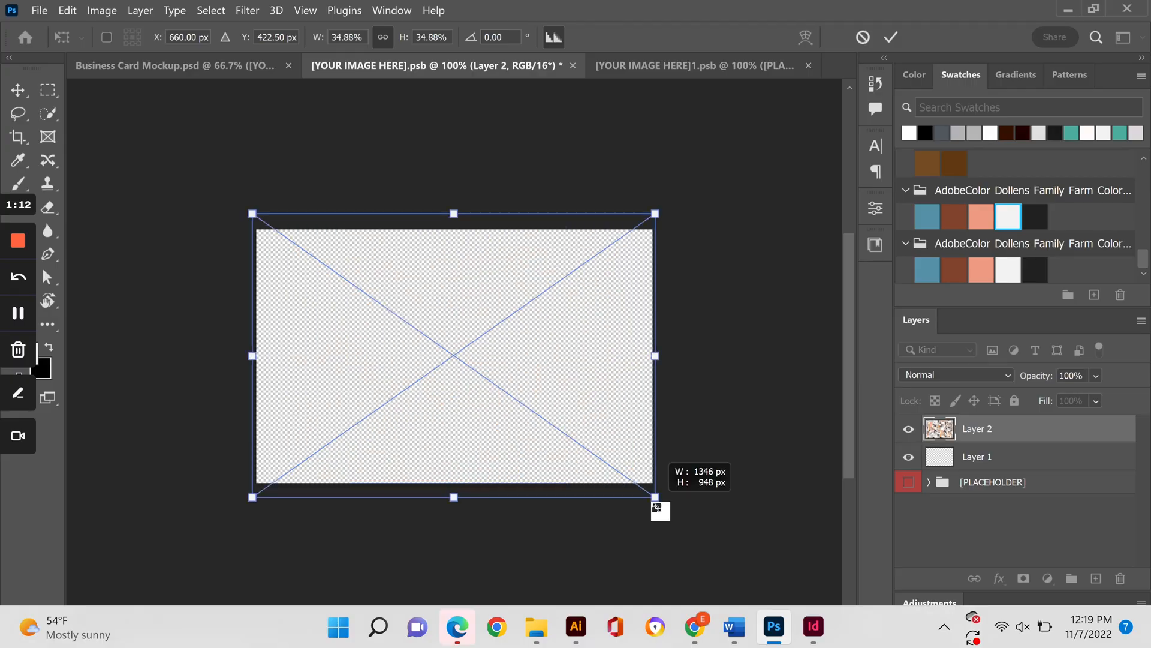
- In Photoshop's business card artwork, scale the pattern to 35.49% to cover the card and fill the layer beneath with white
{"action": "left_click_drag", "start_coordinate": [656, 507], "coordinate": [660, 512]}
{"action": "key", "text": "Return"}
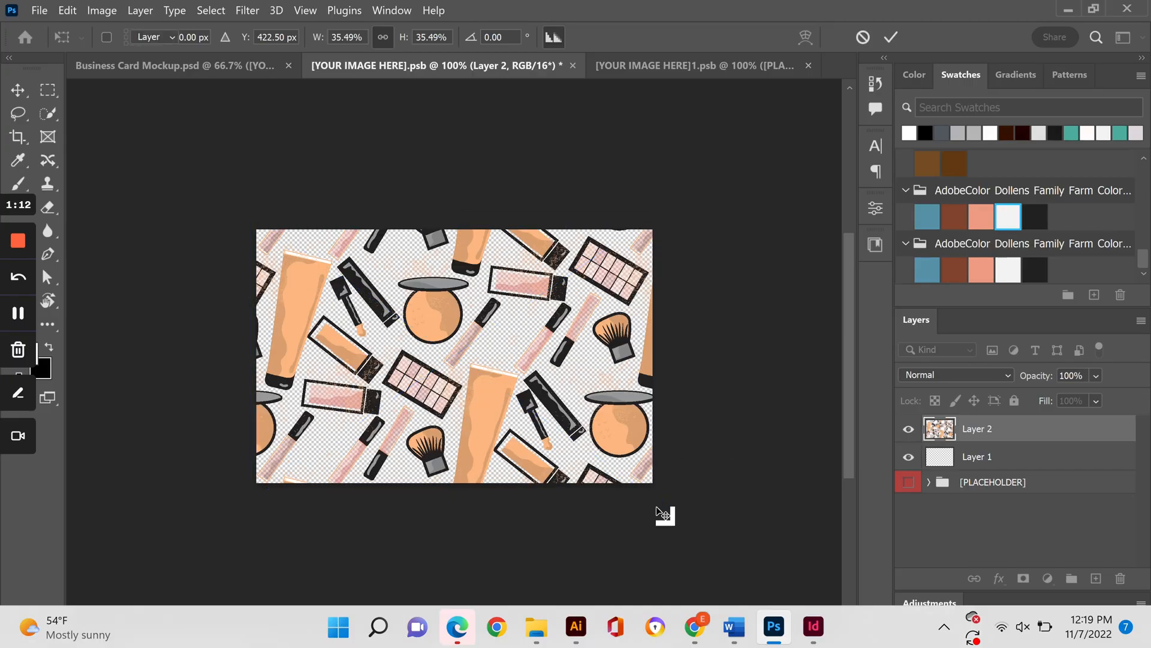
{"action": "left_click", "coordinate": [955, 460]}
{"action": "key", "text": "alt+BackSpace"}
- Draw a white rectangle over the pattern in the card's upper-right corner
{"action": "key", "text": "u"}
{"action": "left_click_drag", "start_coordinate": [484, 212], "coordinate": [709, 343]}
{"action": "left_click", "coordinate": [202, 37]}
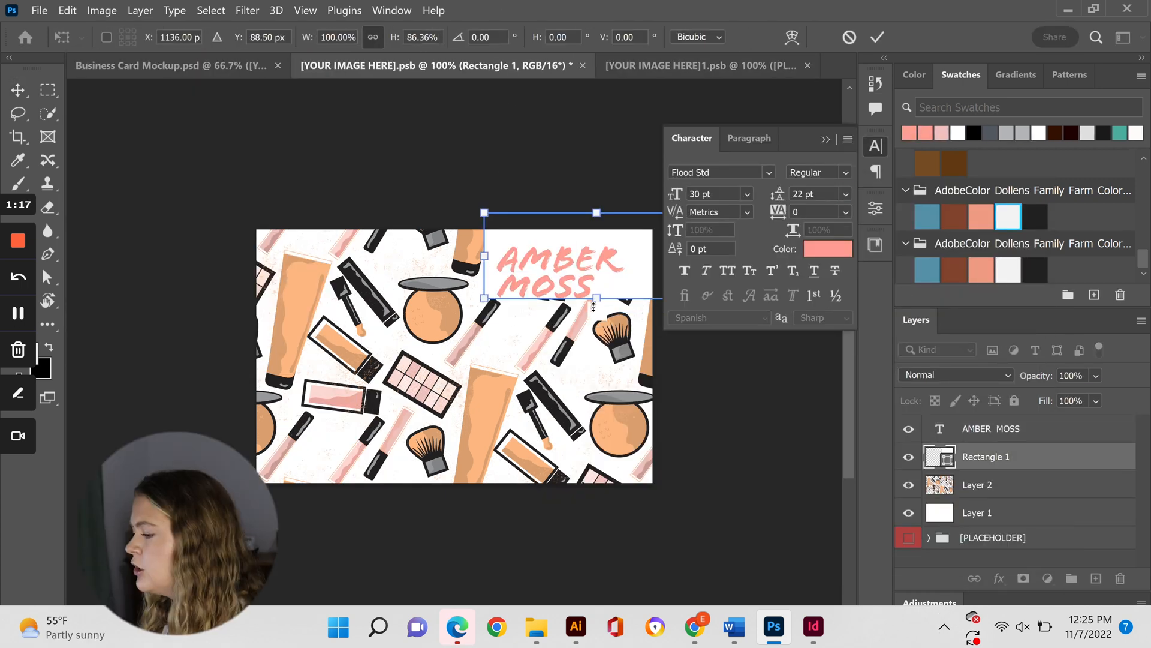
- Nudge the name text slightly upward within the card's white rectangle
{"action": "left_click_drag", "start_coordinate": [984, 457], "coordinate": [984, 441]}
{"action": "key", "text": "Up"}
{"action": "key", "text": "Up"}
{"action": "key", "text": "Up"}
{"action": "key", "text": "Up"}
{"action": "key", "text": "Up"}
{"action": "key", "text": "Up"}
{"action": "key", "text": "Up"}
{"action": "key", "text": "Up"}
{"action": "key", "text": "Up"}
{"action": "key", "text": "Up"}
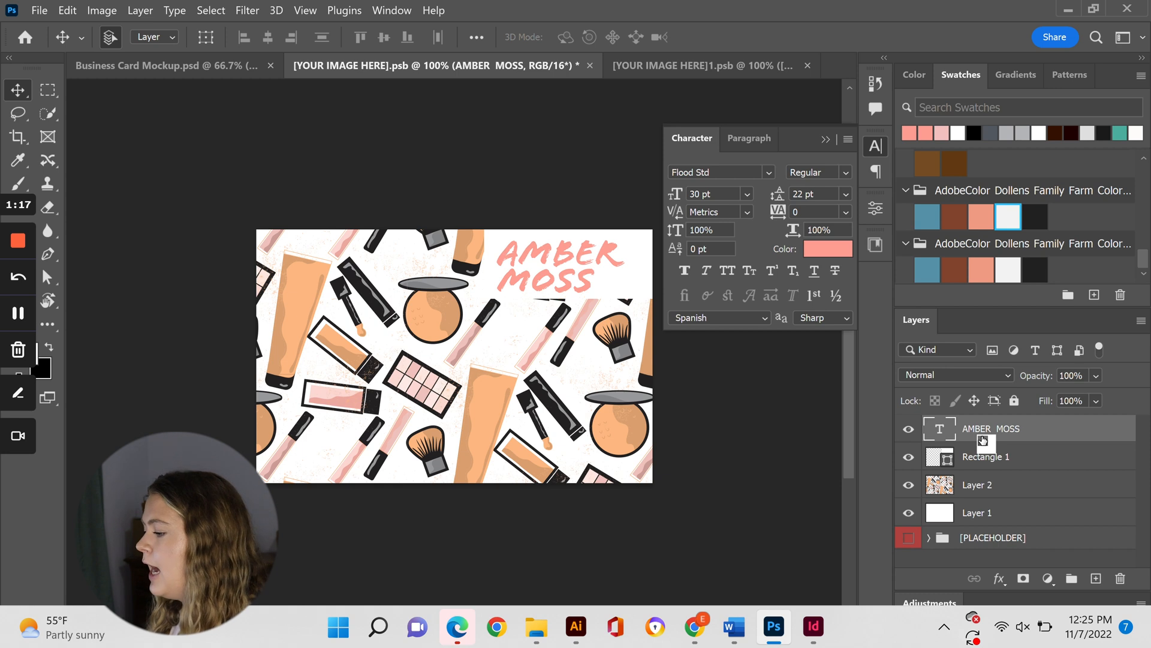
- Add a layer mask to the pattern and brush it out in the card's lower-left corner and around the name
{"action": "left_click", "coordinate": [978, 484]}
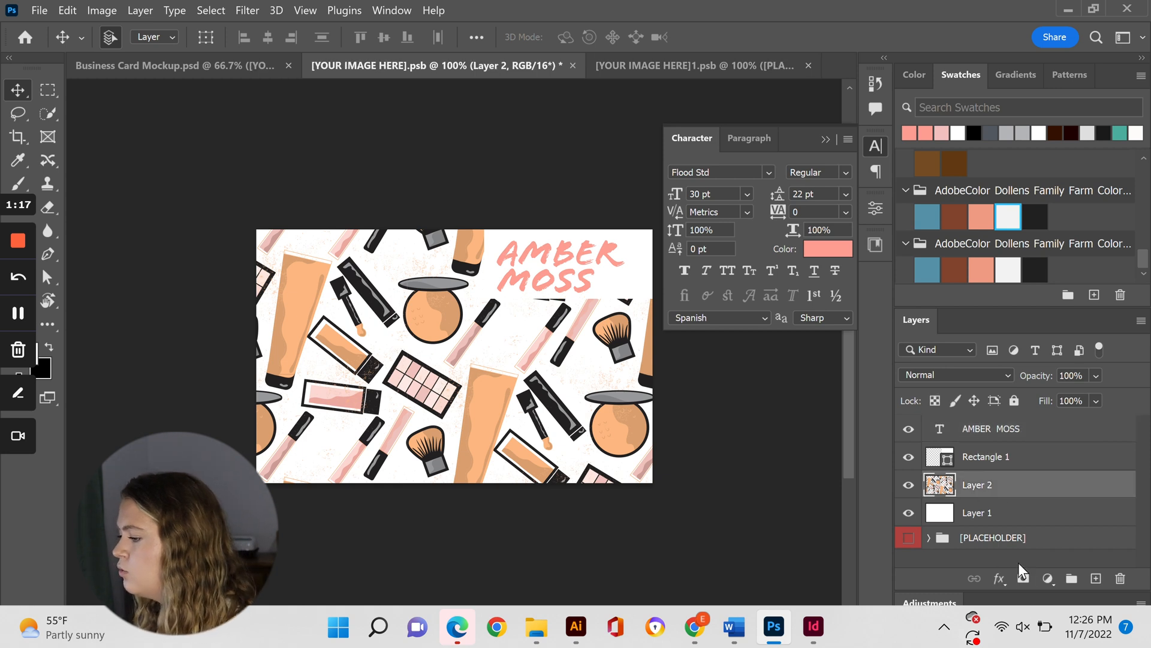
{"action": "left_click", "coordinate": [1024, 578]}
{"action": "key", "text": "b"}
{"action": "key", "text": "x"}
{"action": "mouse_move", "coordinate": [243, 444]}
{"action": "left_mouse_down"}
{"action": "mouse_move", "coordinate": [393, 450]}
{"action": "mouse_move", "coordinate": [393, 478]}
{"action": "mouse_move", "coordinate": [255, 477]}
{"action": "mouse_move", "coordinate": [256, 463]}
{"action": "mouse_move", "coordinate": [387, 451]}
{"action": "left_mouse_up"}
{"action": "mouse_move", "coordinate": [498, 229]}
{"action": "left_mouse_down"}
{"action": "mouse_move", "coordinate": [498, 286]}
{"action": "mouse_move", "coordinate": [640, 285]}
{"action": "mouse_move", "coordinate": [503, 275]}
{"action": "left_mouse_up"}
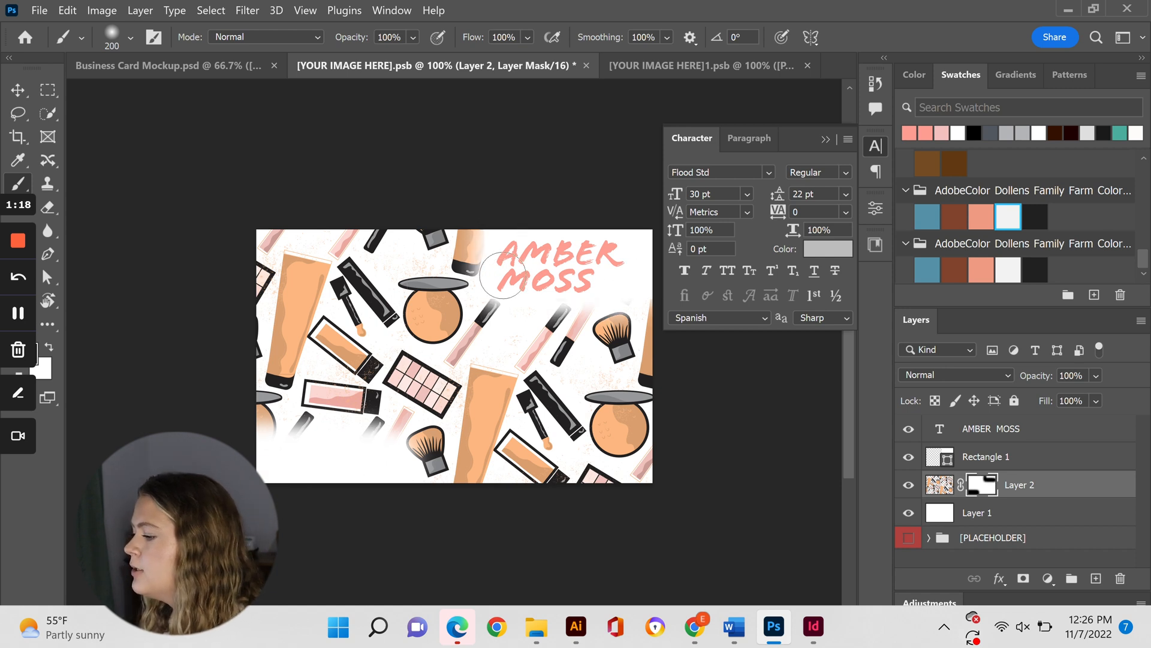
- Start a new point text in the card's lower-left corner, set in Almanach Regular at 14 pt
{"action": "left_click", "coordinate": [1019, 430]}
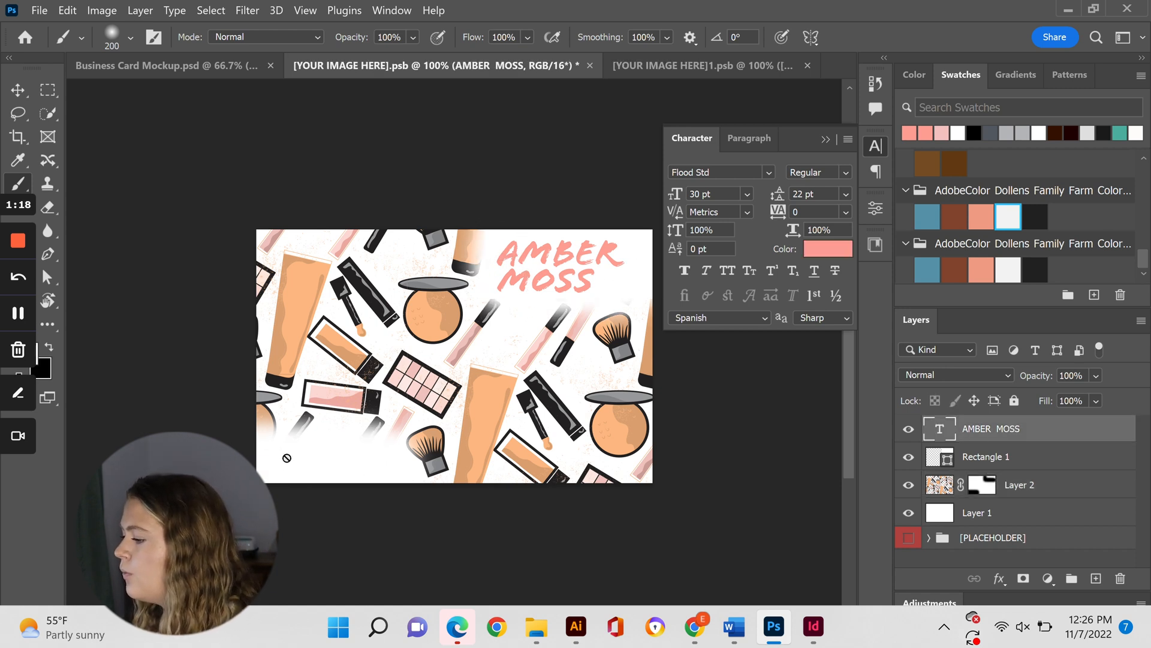
{"action": "left_click", "coordinate": [1095, 578]}
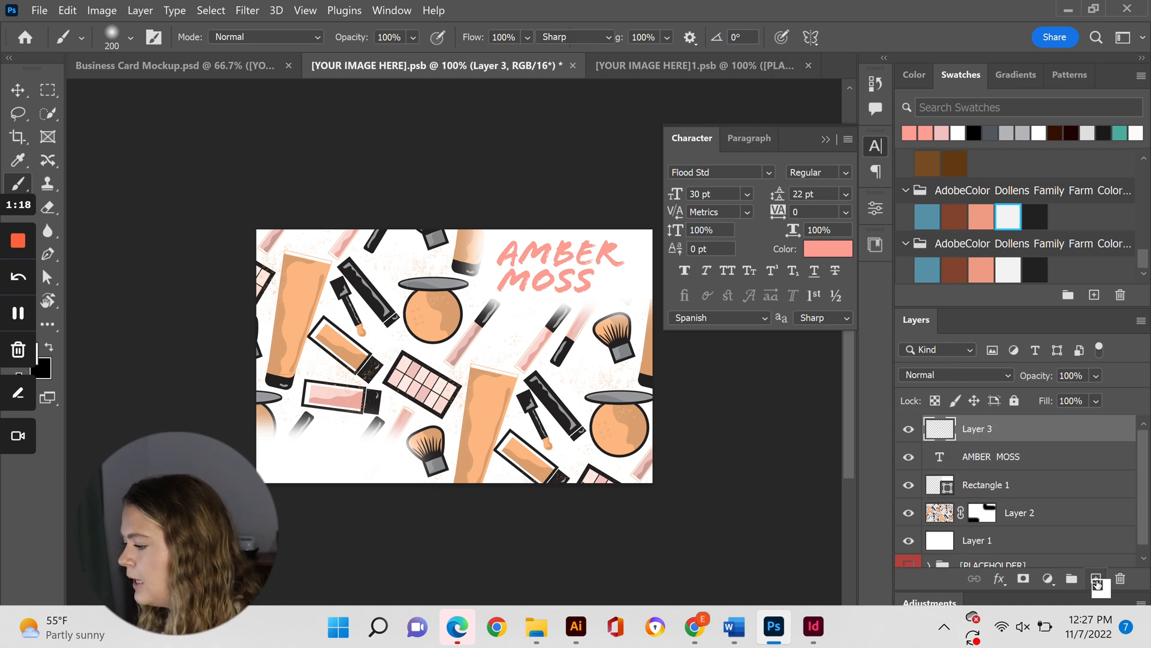
{"action": "key", "text": "t"}
{"action": "left_click", "coordinate": [284, 450]}
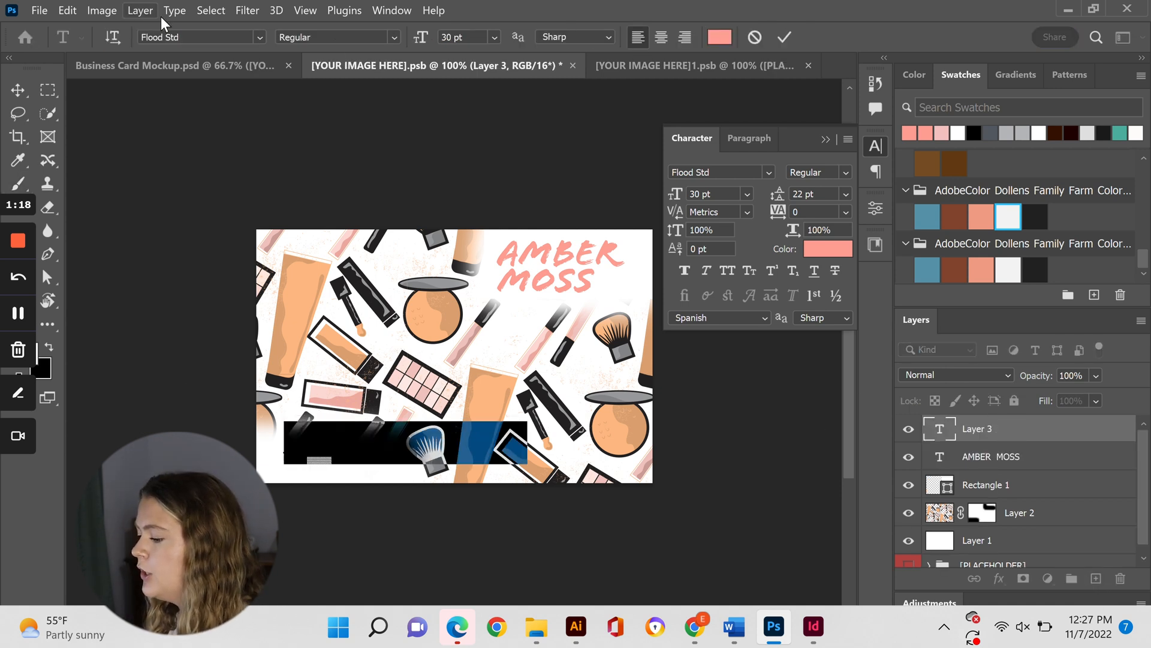
{"action": "left_click", "coordinate": [258, 38]}
{"action": "left_click", "coordinate": [235, 147]}
{"action": "left_click_drag", "start_coordinate": [425, 41], "coordinate": [413, 42]}
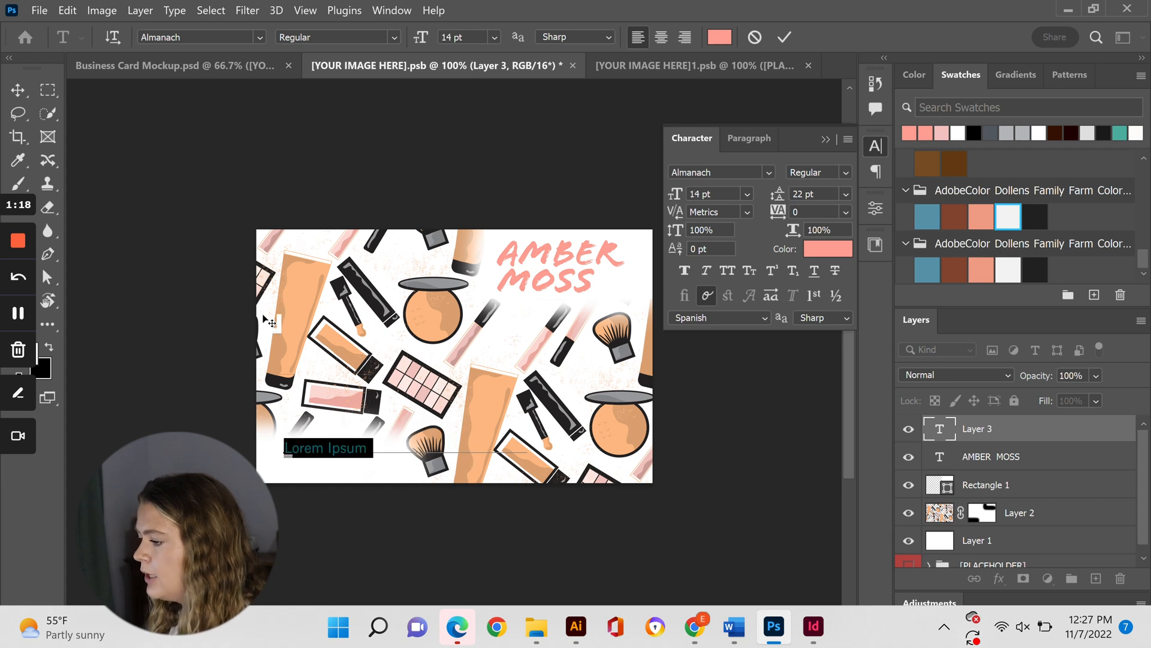
- Replace the placeholder text with "R Mack Beauty on Facebook" at 10 pt and color the brand name dark pink
{"action": "left_click", "coordinate": [338, 452]}
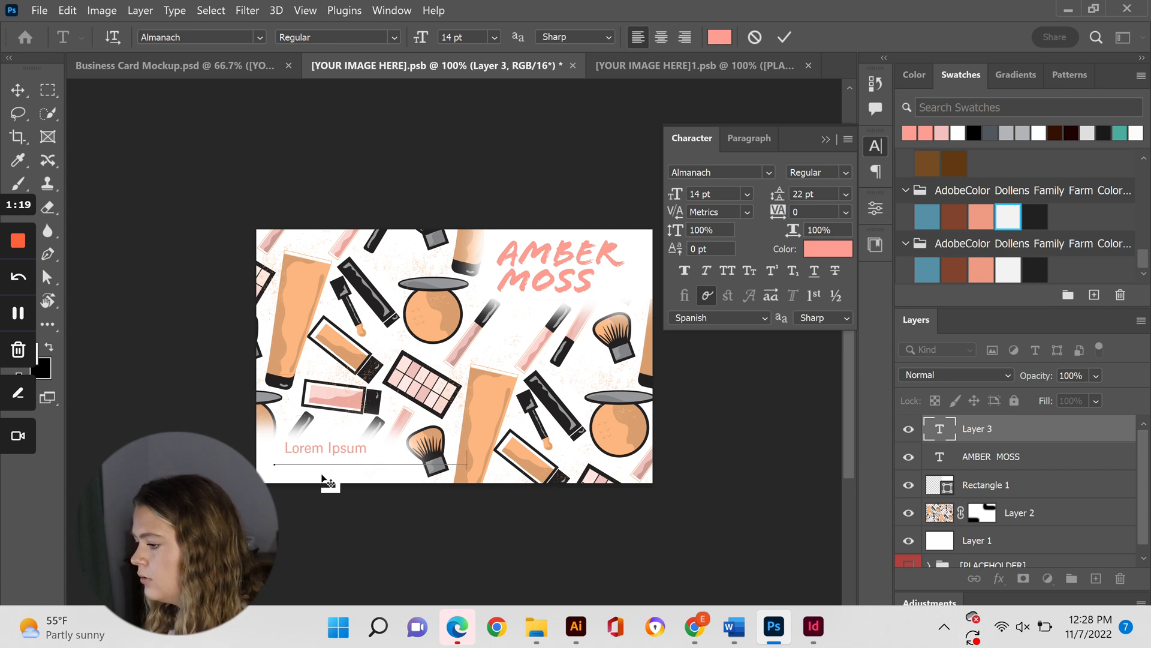
{"action": "key", "text": "ctrl+a"}
{"action": "type", "text": "R Mack Beauty on Facebook"}
{"action": "key", "text": "ctrl+a"}
{"action": "left_click_drag", "start_coordinate": [420, 37], "coordinate": [418, 39]}
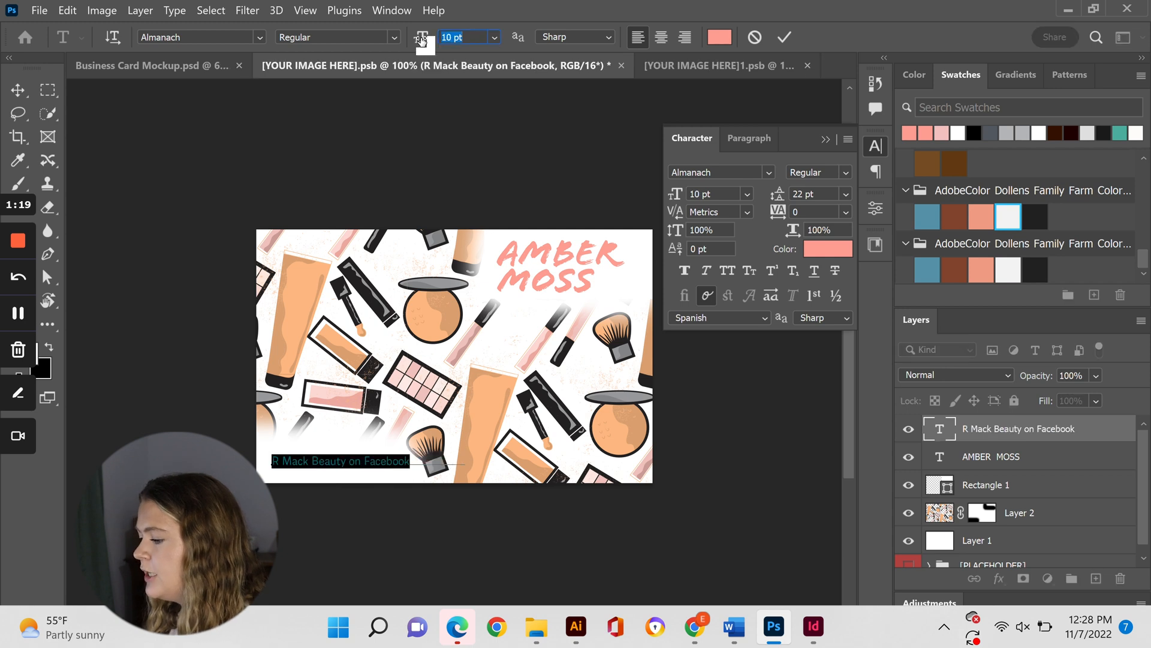
{"action": "left_click_drag", "start_coordinate": [349, 462], "coordinate": [243, 452]}
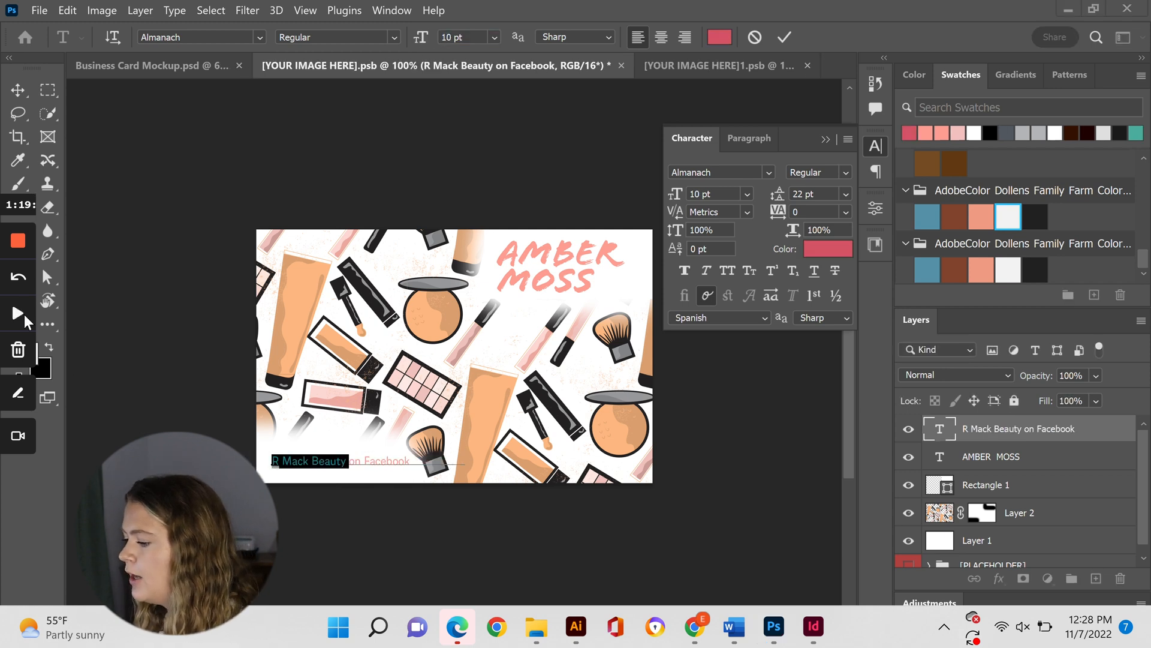
{"action": "left_click", "coordinate": [18, 90]}
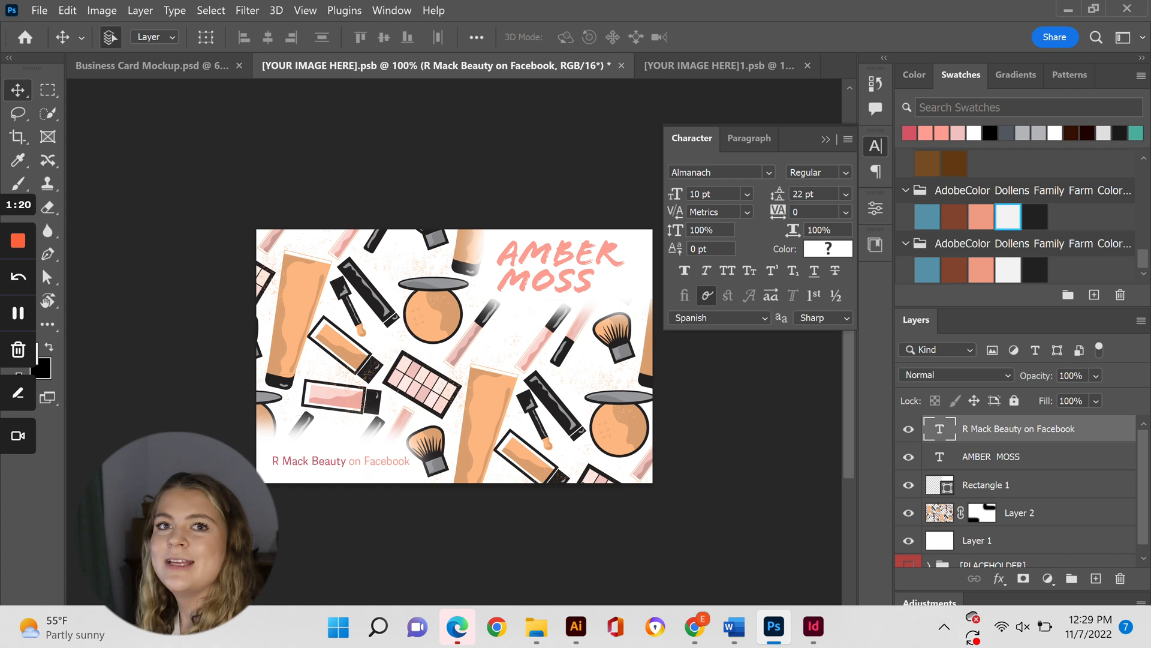
{"action": "double_click", "coordinate": [304, 460]}
{"action": "left_click_drag", "start_coordinate": [348, 462], "coordinate": [271, 462]}
{"action": "left_click", "coordinate": [394, 38]}
{"action": "left_click", "coordinate": [345, 463]}
{"action": "left_click_drag", "start_coordinate": [344, 463], "coordinate": [288, 462]}
{"action": "type", "text": "K"}
{"action": "left_click", "coordinate": [752, 40]}
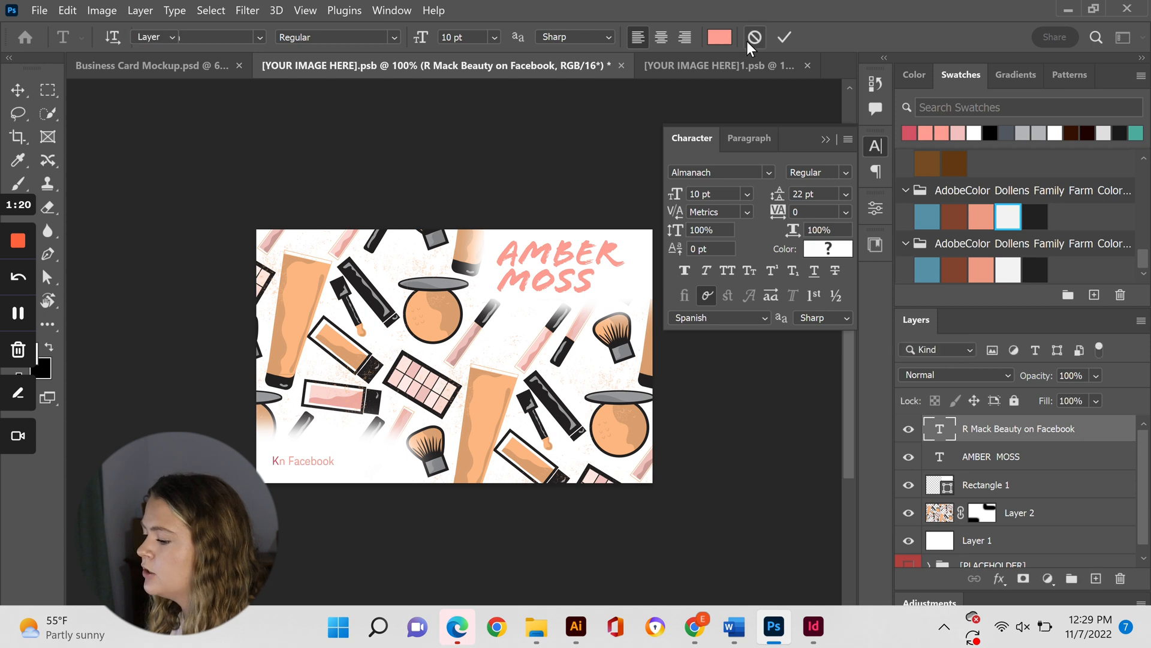
- Correct the brand name in the card's lower-left text to "R MacK Beauty" with a capital K
{"action": "double_click", "coordinate": [948, 426]}
{"action": "left_click", "coordinate": [309, 461]}
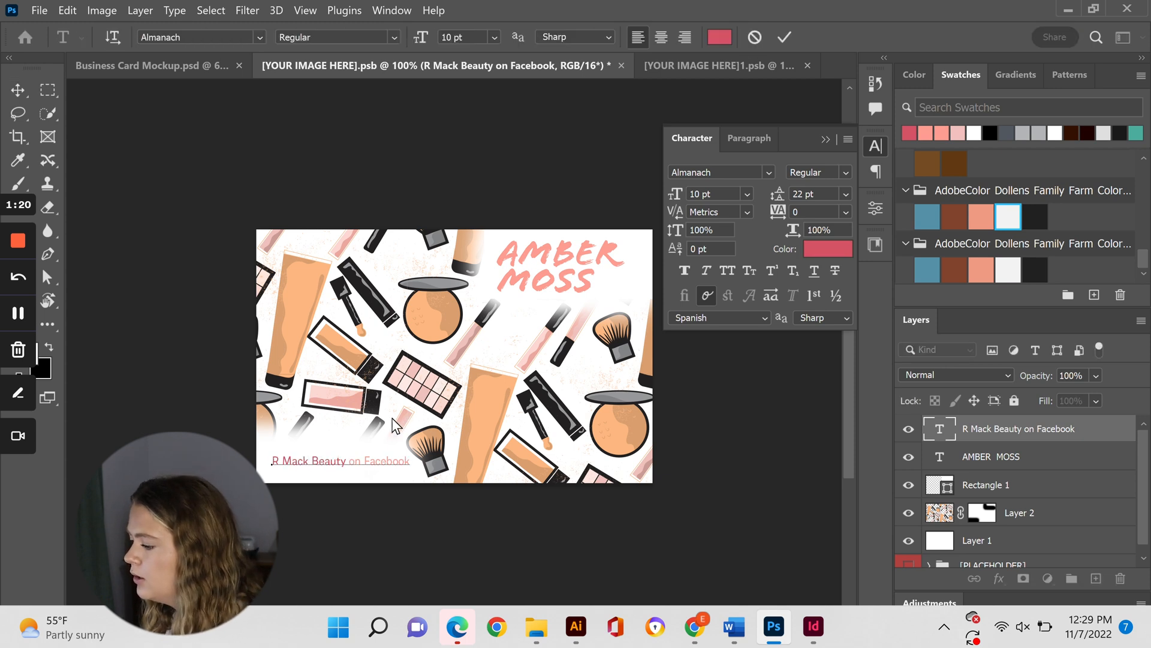
{"action": "key", "text": "BackSpace"}
{"action": "type", "text": "K"}
{"action": "left_click", "coordinate": [782, 42]}
- Set "R MacK Beauty" in the lower-left text to Bold and save the card artwork
{"action": "double_click", "coordinate": [939, 429]}
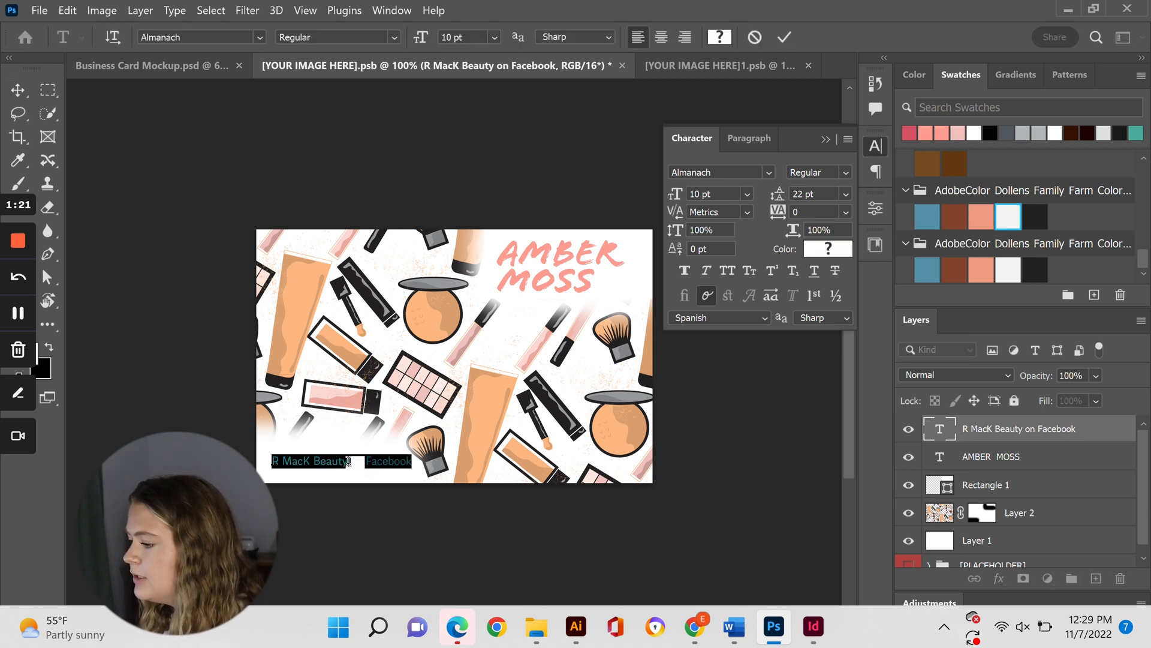
{"action": "left_click_drag", "start_coordinate": [349, 463], "coordinate": [270, 462]}
{"action": "left_click", "coordinate": [394, 40]}
{"action": "left_click", "coordinate": [303, 255]}
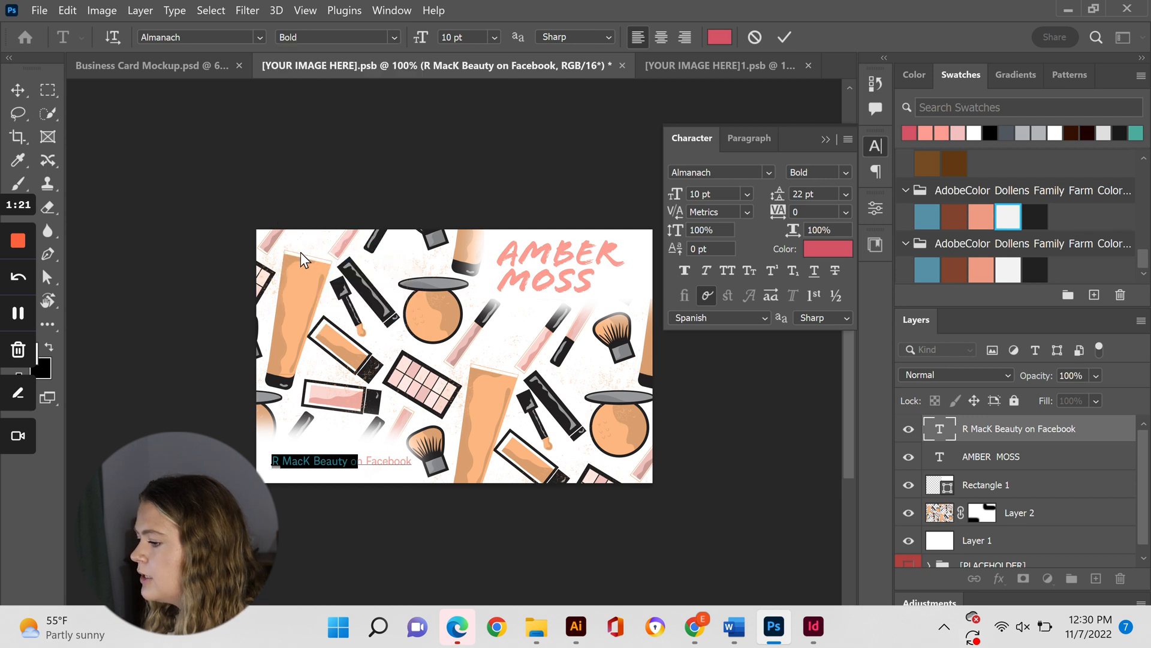
{"action": "left_click", "coordinate": [784, 39]}
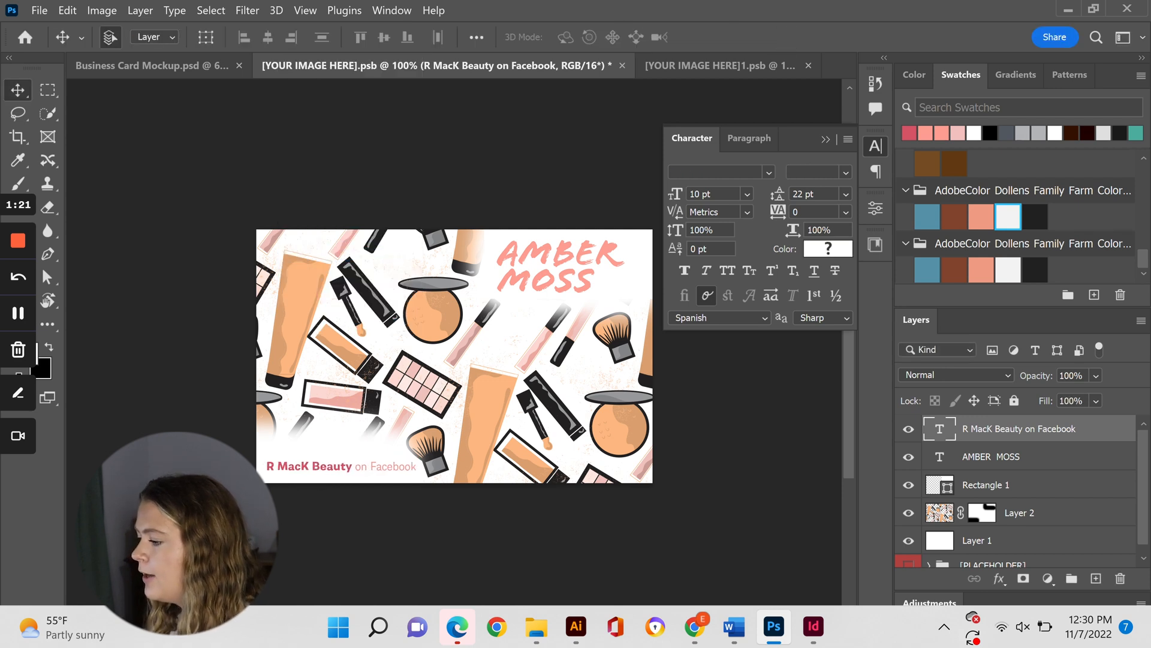
{"action": "key", "text": "ctrl+s"}
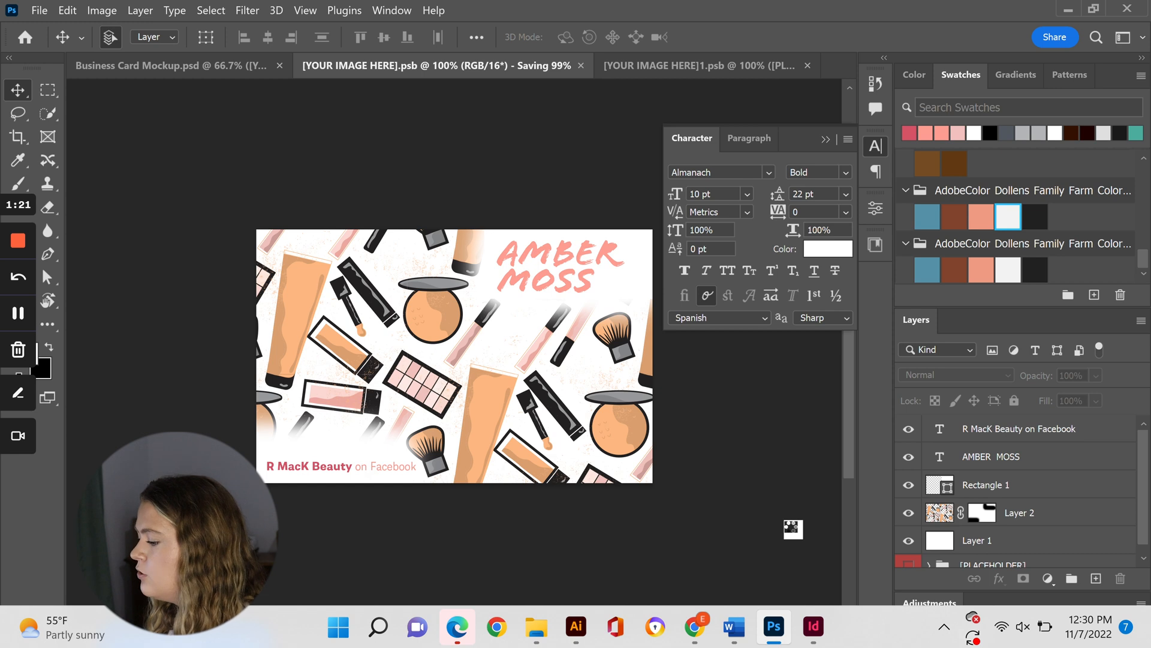
{"action": "left_click", "coordinate": [120, 65]}
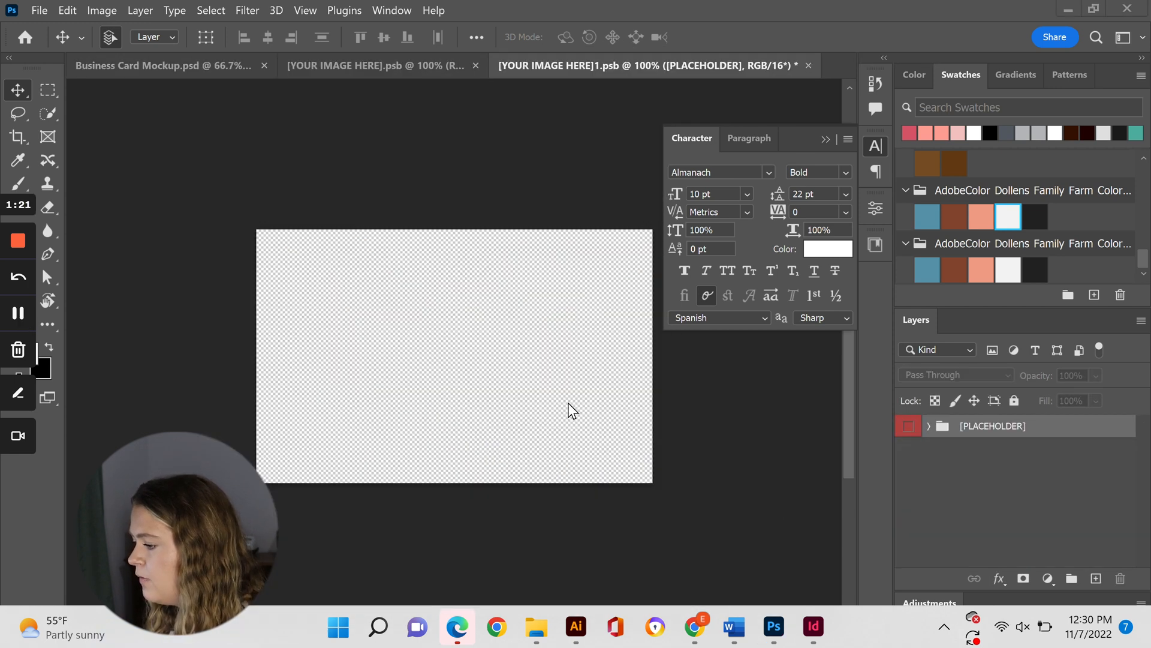
- Bring the makeup pattern from Illustrator into the second card artwork in Photoshop as pixels and scale it to cover the card
{"action": "left_click", "coordinate": [577, 626]}
{"action": "key", "text": "ctrl+minus"}
{"action": "key", "text": "ctrl+minus"}
{"action": "key", "text": "ctrl+minus"}
{"action": "key", "text": "ctrl+minus"}
{"action": "key", "text": "ctrl+minus"}
{"action": "key", "text": "ctrl+minus"}
{"action": "left_click", "coordinate": [597, 236]}
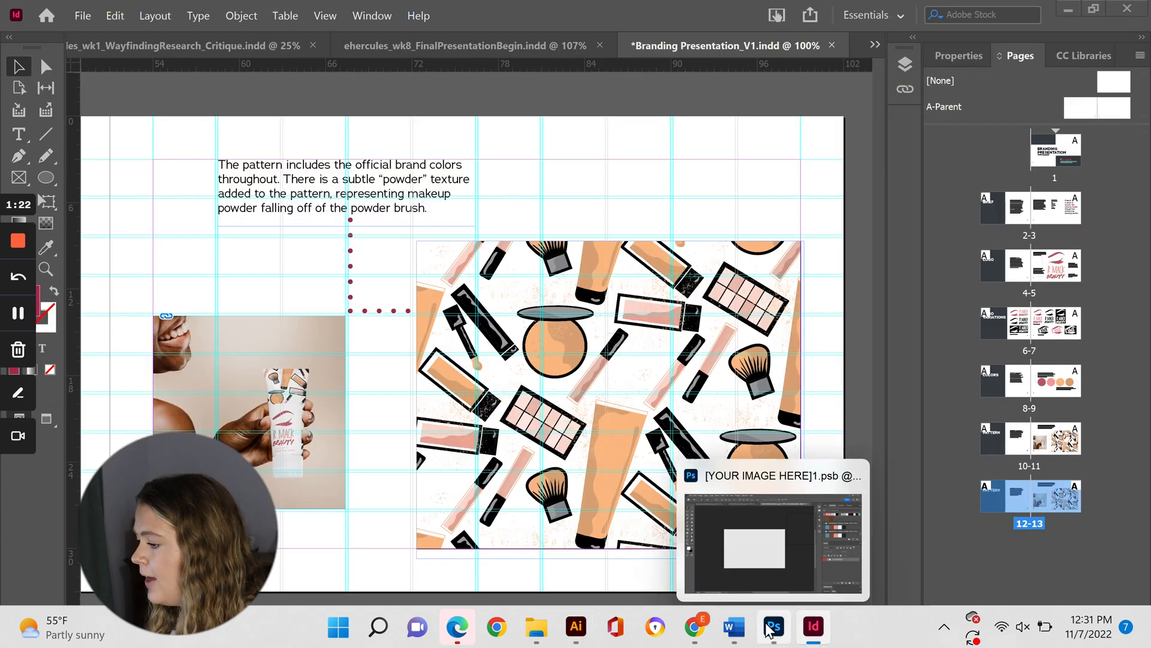
{"action": "left_click", "coordinate": [798, 540]}
{"action": "key", "text": "ctrl+v"}
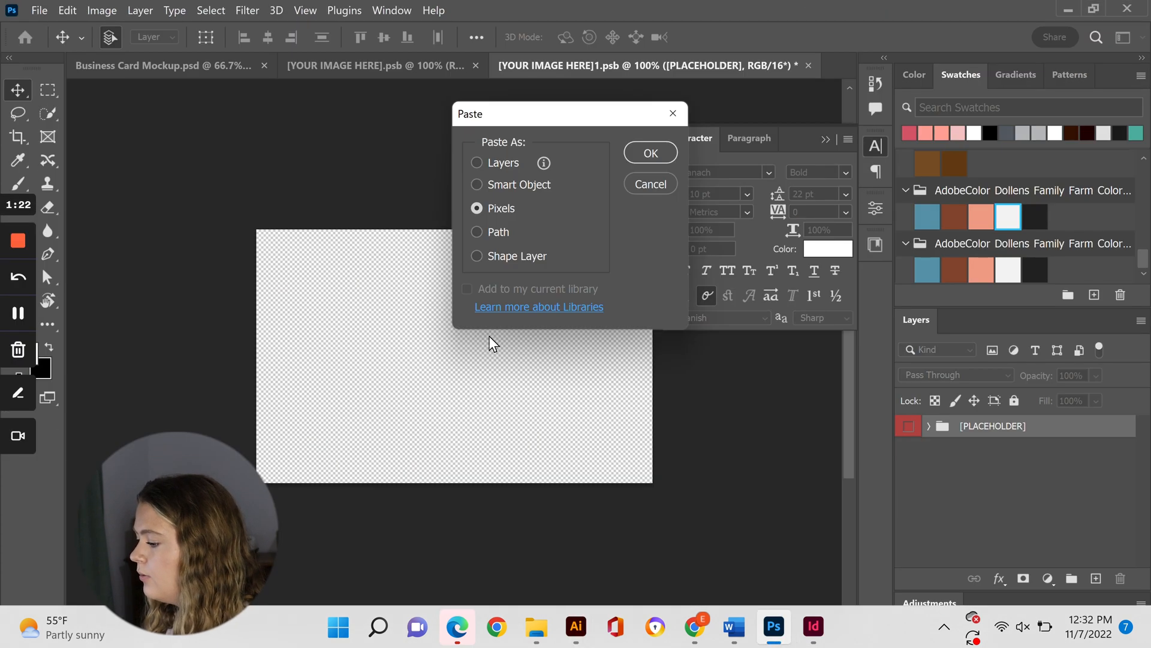
{"action": "left_click", "coordinate": [651, 153]}
{"action": "left_click_drag", "start_coordinate": [636, 482], "coordinate": [656, 497]}
{"action": "key", "text": "Return"}
- Add a white-filled layer beneath the pattern in the second card artwork
{"action": "left_click", "coordinate": [993, 453]}
{"action": "left_click", "coordinate": [1096, 579]}
{"action": "key", "text": "alt+BackSpace"}
- Paste the horizontal R Mack Beauty logo from Illustrator as pixels over the pattern and mask out the pattern around it
{"action": "left_click", "coordinate": [577, 626]}
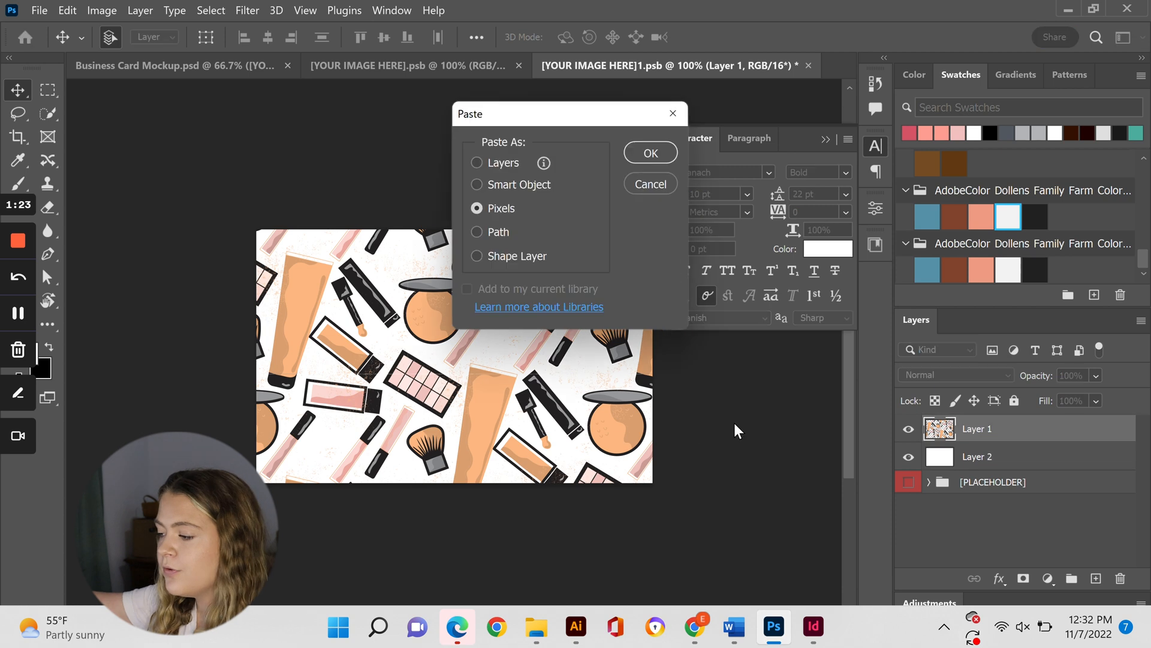
{"action": "left_click", "coordinate": [650, 153]}
{"action": "left_click_drag", "start_coordinate": [355, 385], "coordinate": [408, 370]}
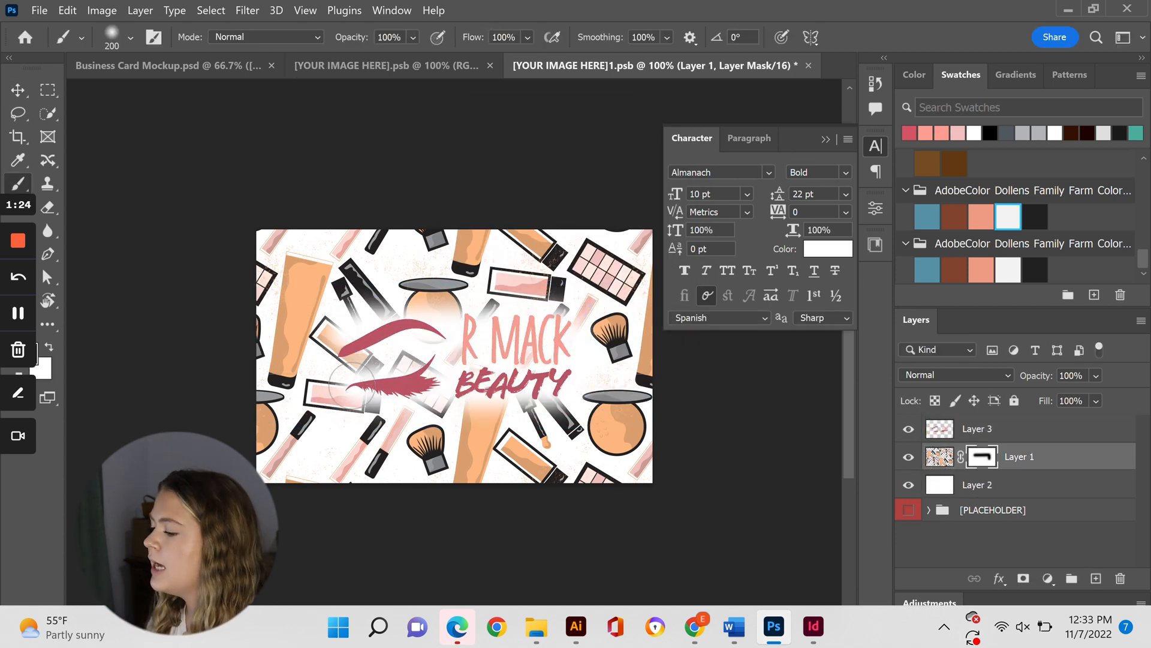
{"action": "key", "text": "v"}
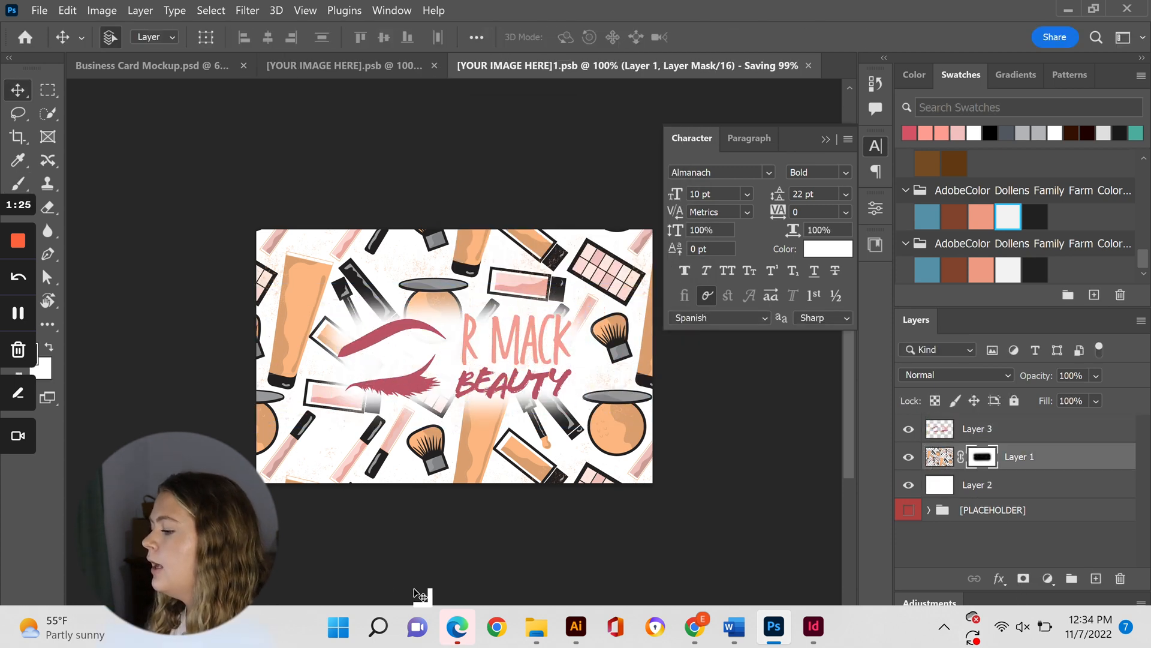
{"action": "left_click", "coordinate": [144, 75]}
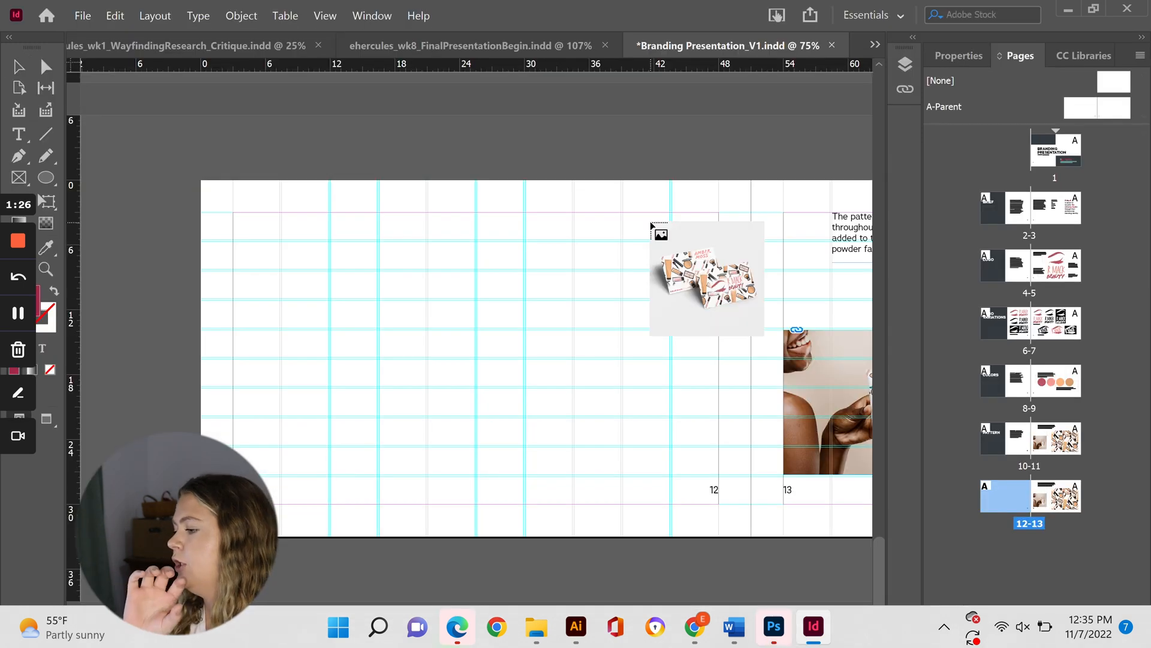
- Place the business card mockup on page 12 in InDesign, starting at the upper-left margin and filling the full margin height
{"action": "left_click", "coordinate": [233, 212]}
{"action": "left_click_drag", "start_coordinate": [234, 213], "coordinate": [528, 423]}
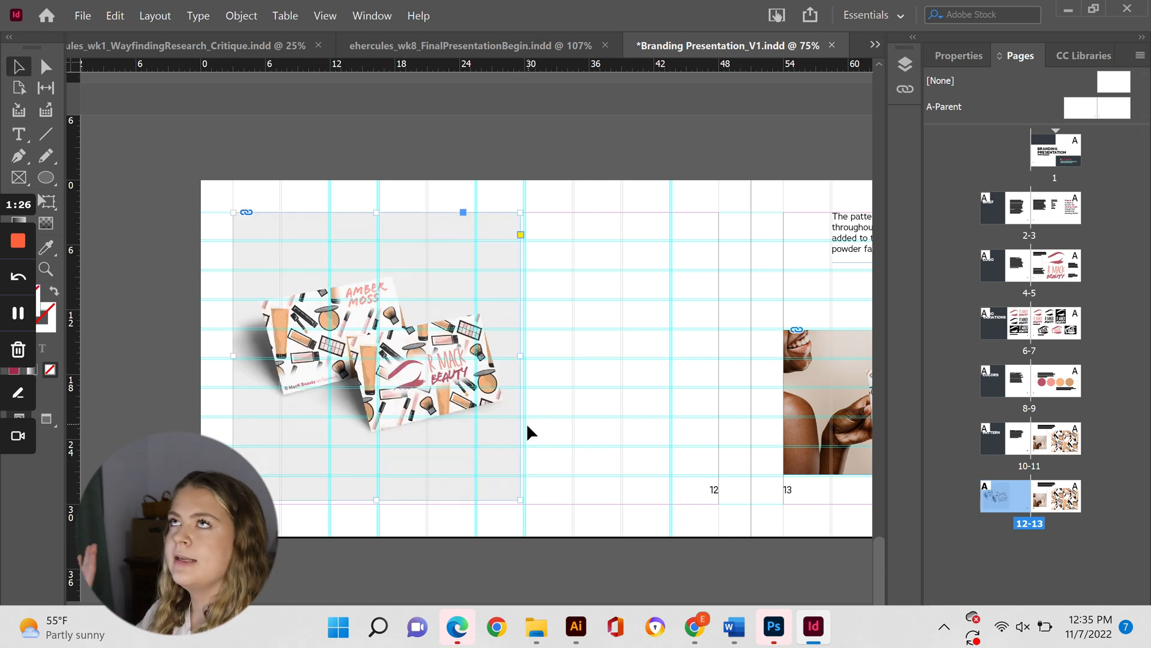
{"action": "left_click_drag", "start_coordinate": [521, 500], "coordinate": [525, 504]}
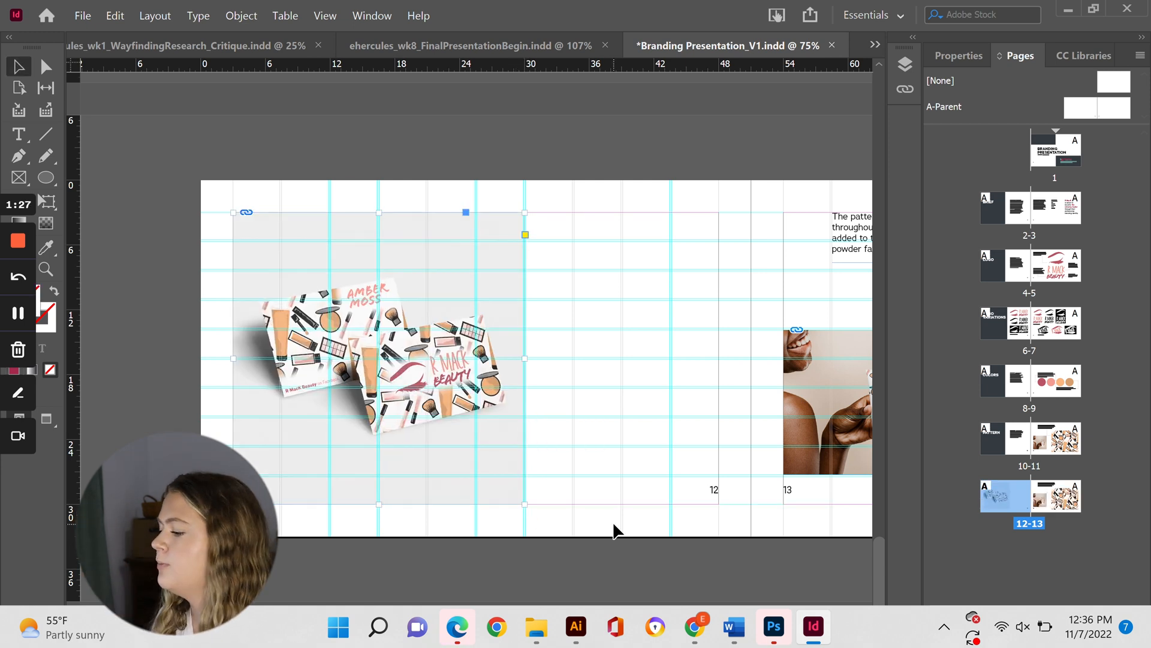
{"action": "left_click", "coordinate": [613, 531]}
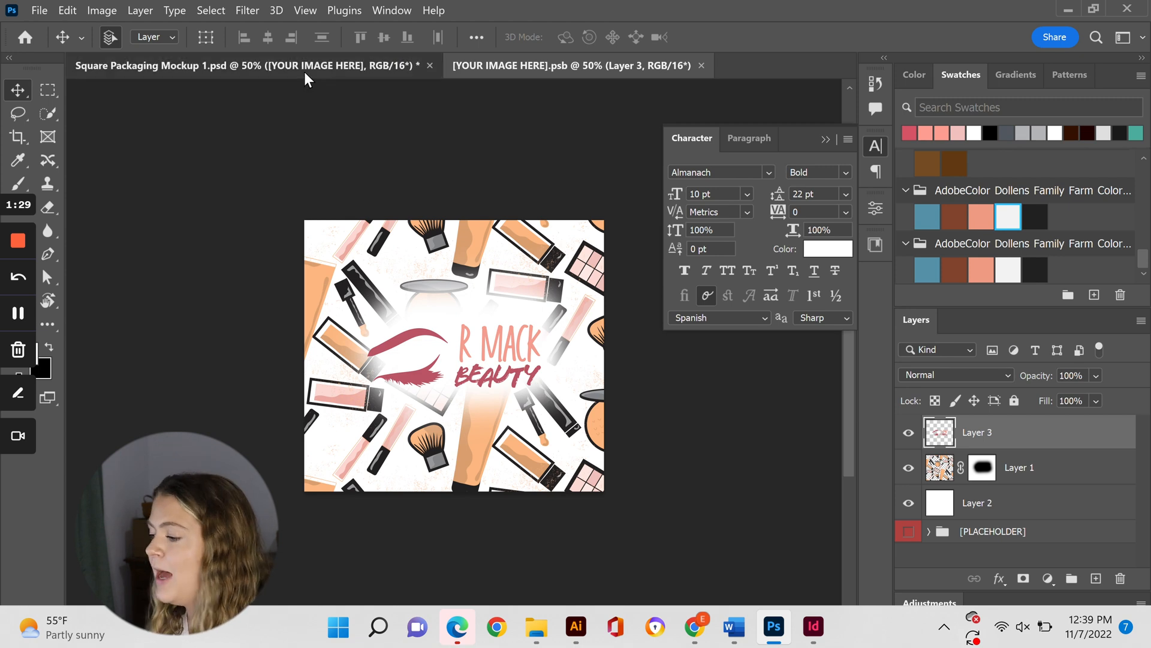
- Return to the square packaging mockup in Photoshop and save it
{"action": "left_click", "coordinate": [305, 74]}
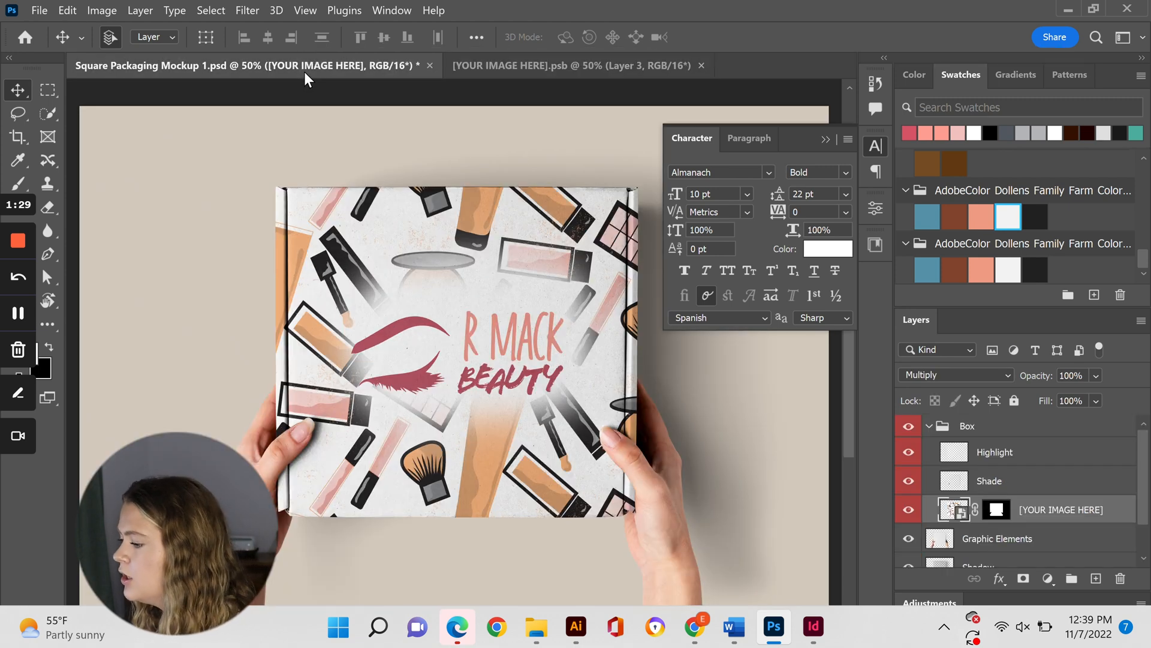
{"action": "key", "text": "ctrl+s"}
- In InDesign, delete the old contents of page 13 and place the box mockup beside the business cards across the spread
{"action": "key", "text": "alt+Tab"}
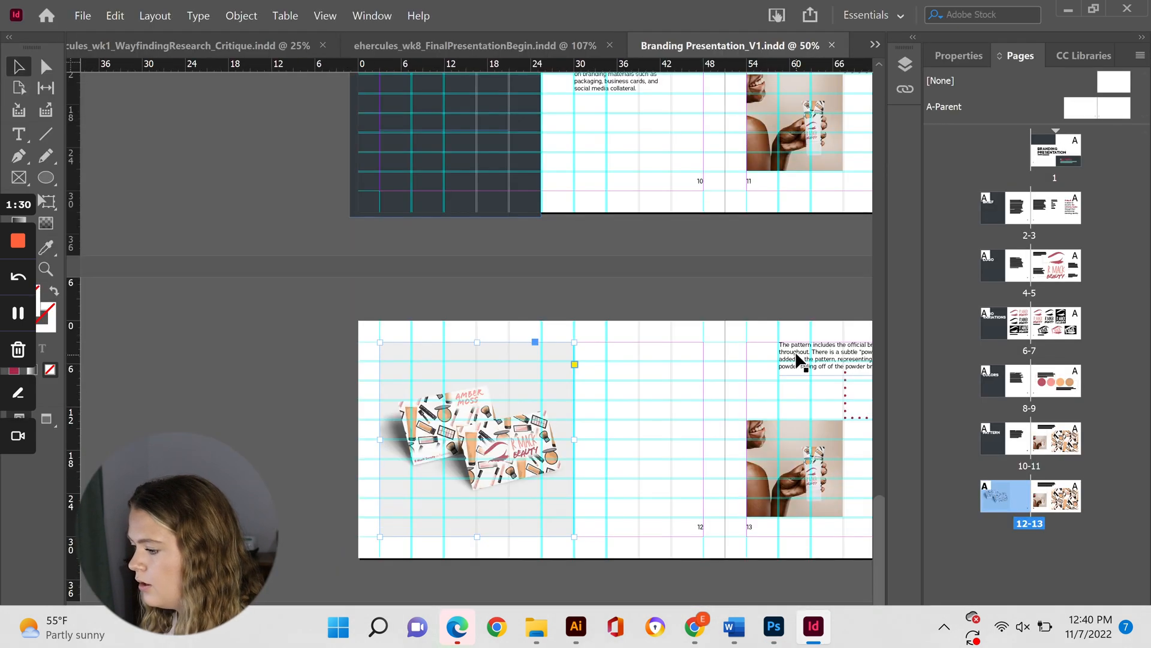
{"action": "scroll", "coordinate": [803, 363], "scroll_direction": "right", "scroll_amount": 10}
{"action": "key", "text": "Delete"}
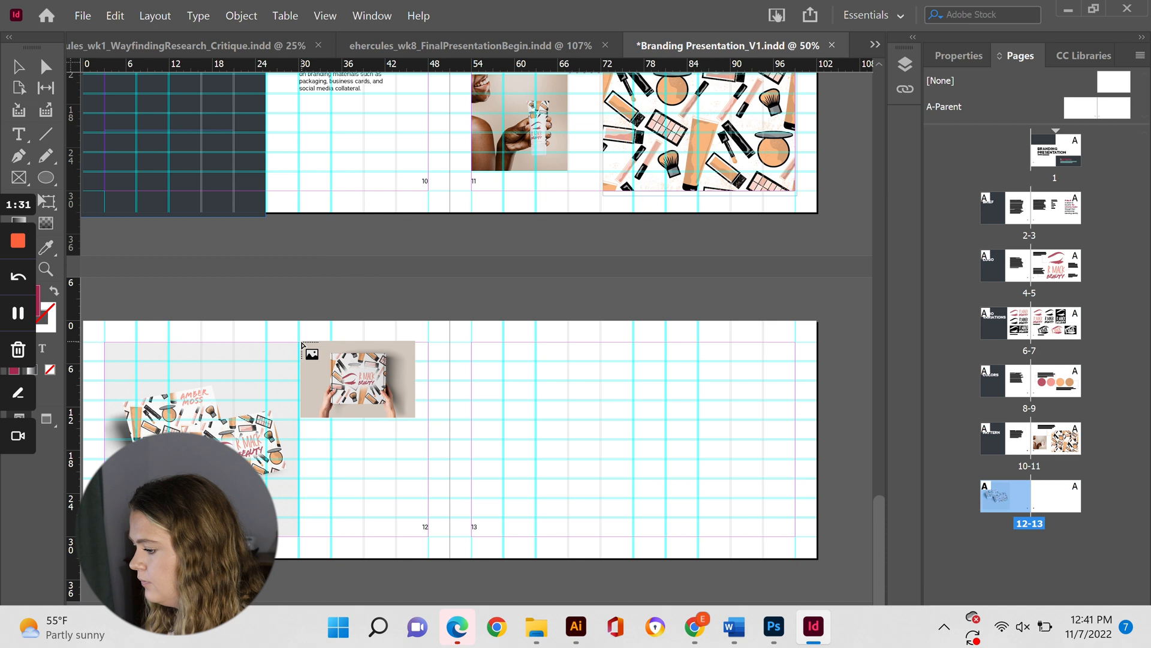
{"action": "left_click_drag", "start_coordinate": [300, 342], "coordinate": [591, 504]}
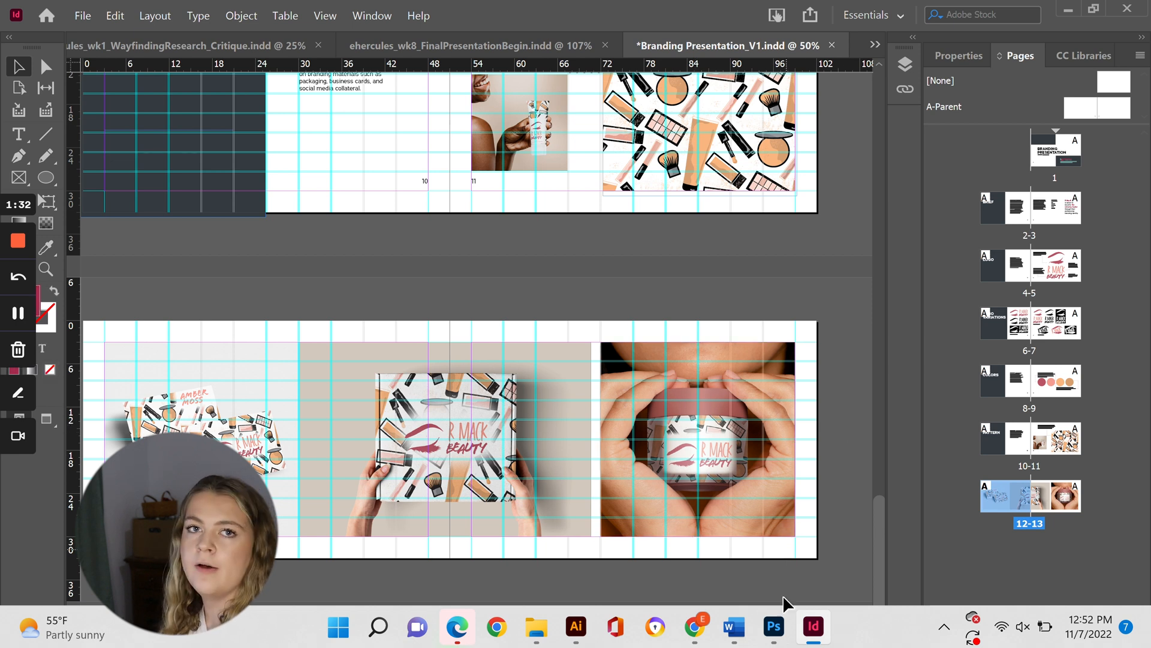
- Widen the box mockup's frame to meet the neighboring jar image and scale its picture to fill the frame
{"action": "left_click", "coordinate": [774, 625]}
{"action": "left_click", "coordinate": [774, 625]}
{"action": "left_click", "coordinate": [504, 393]}
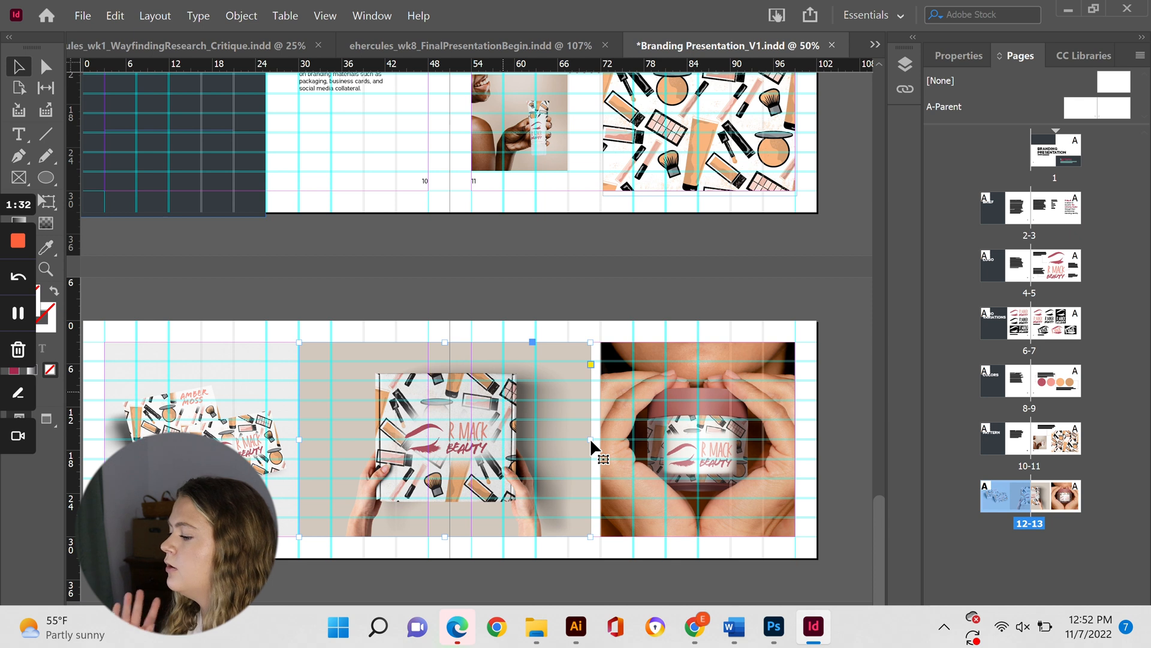
{"action": "key", "text": "ctrl+equal"}
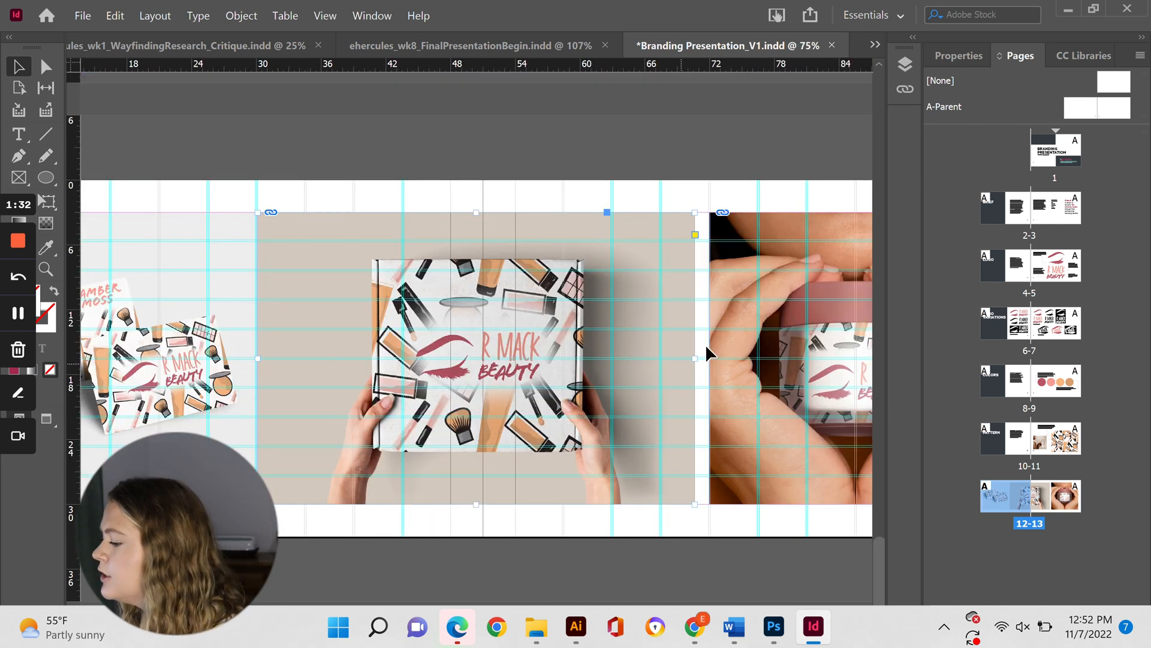
{"action": "left_click_drag", "start_coordinate": [695, 356], "coordinate": [710, 357]}
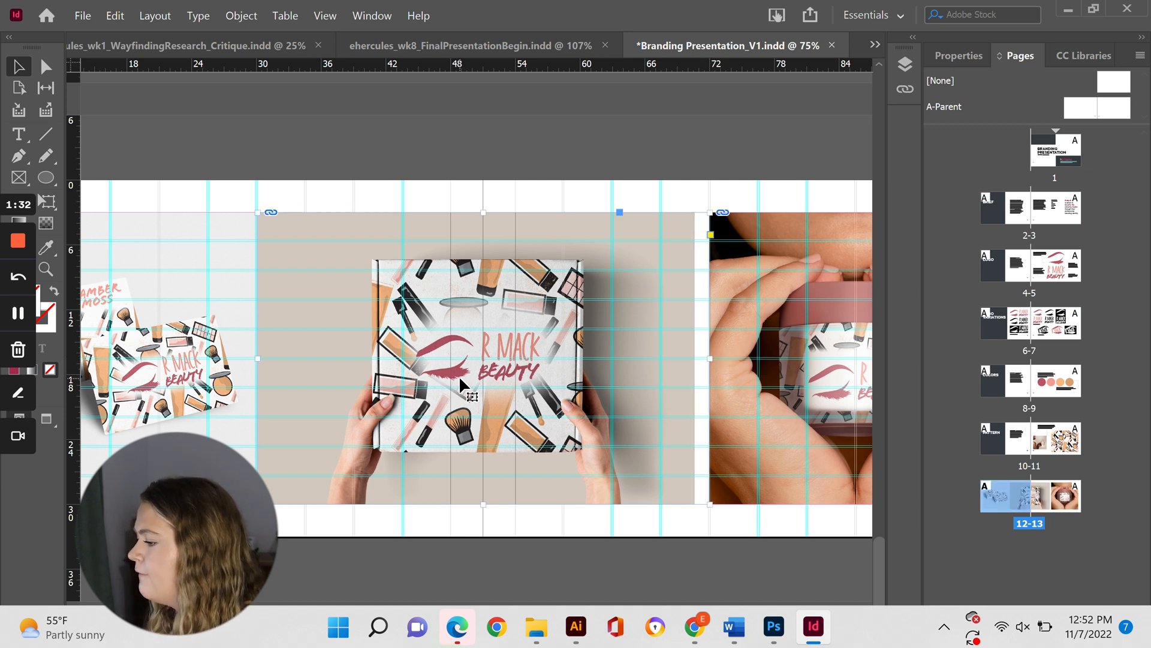
{"action": "left_click", "coordinate": [494, 360]}
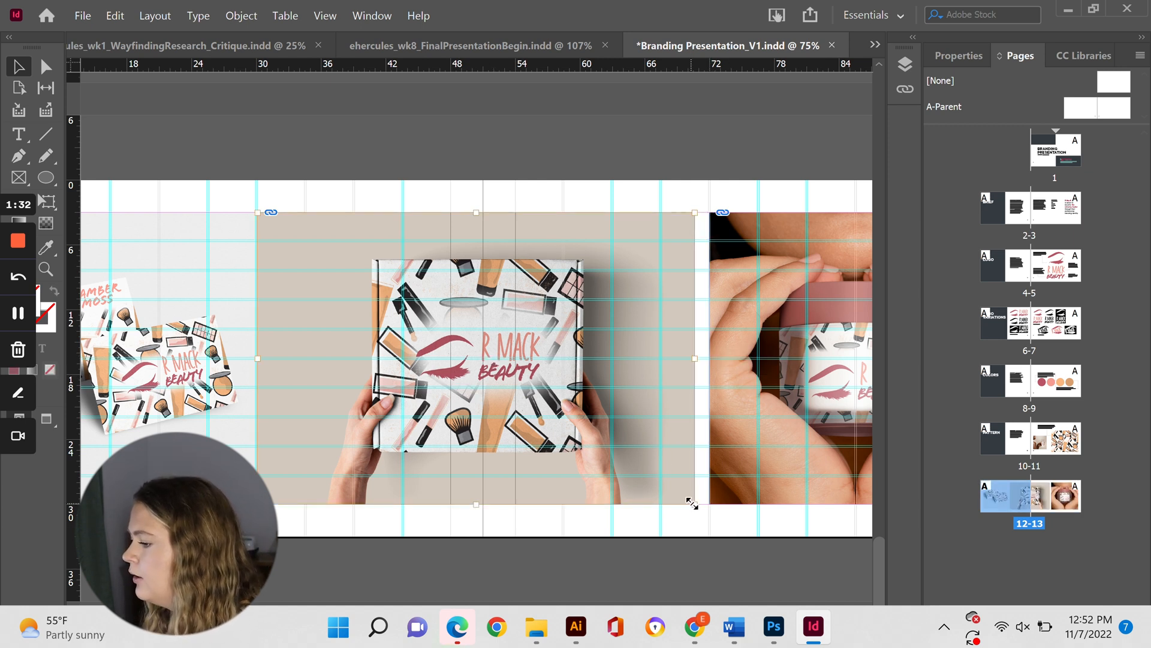
{"action": "left_click_drag", "start_coordinate": [695, 213], "coordinate": [710, 207]}
{"action": "left_click", "coordinate": [660, 572]}
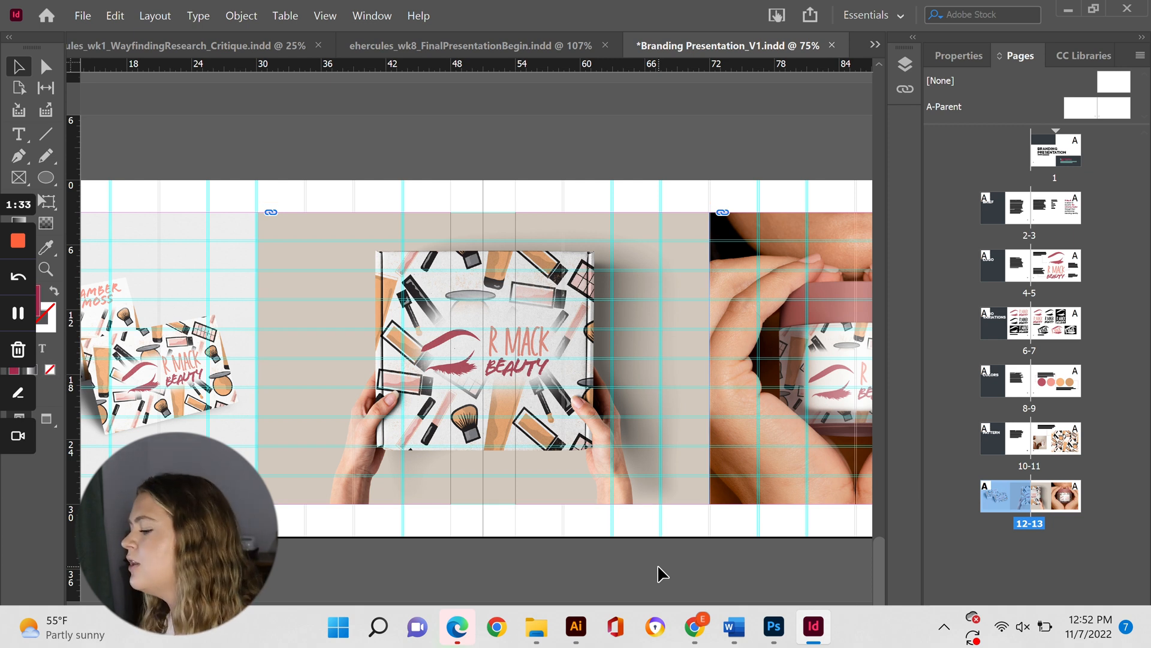
- Review the branding presentation full screen, from the cover through the logo variations and pattern spreads to the closing page
{"action": "key", "text": "ctrl+minus"}
{"action": "key", "text": "ctrl+minus"}
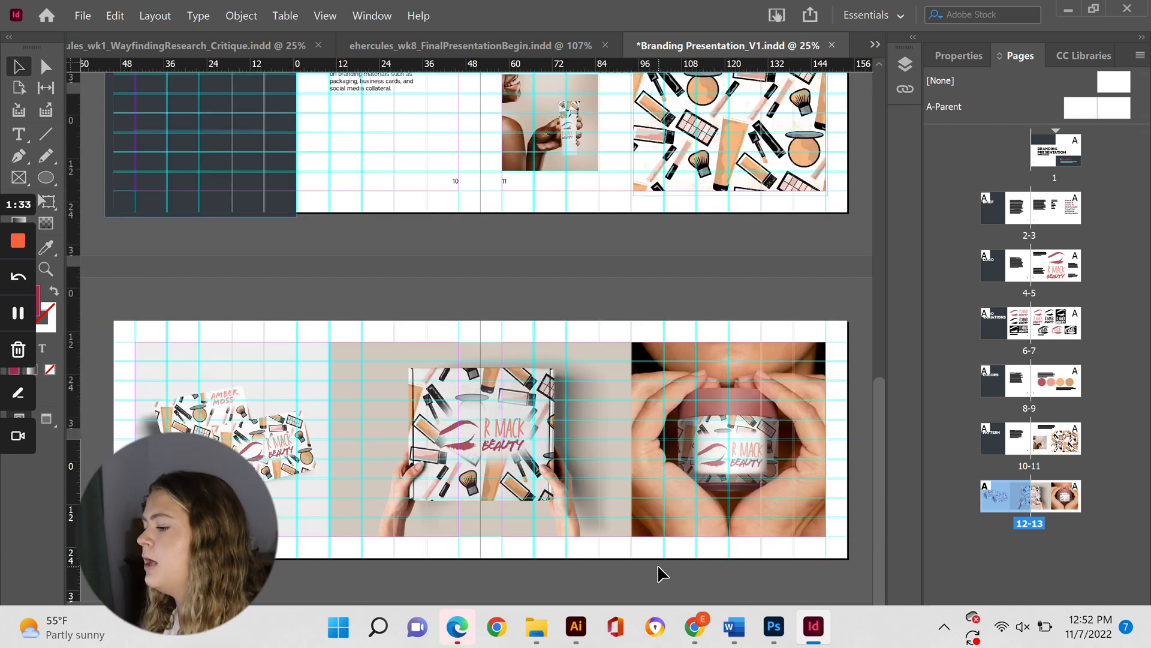
{"action": "key", "text": "ctrl+minus"}
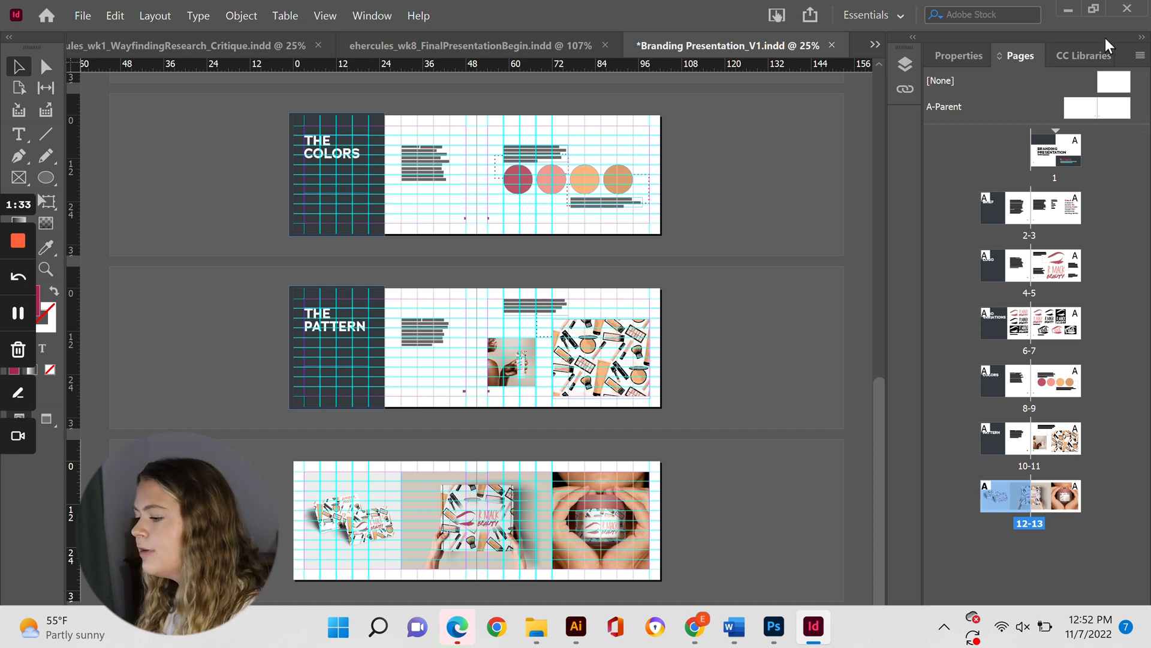
{"action": "key", "text": "shift+w"}
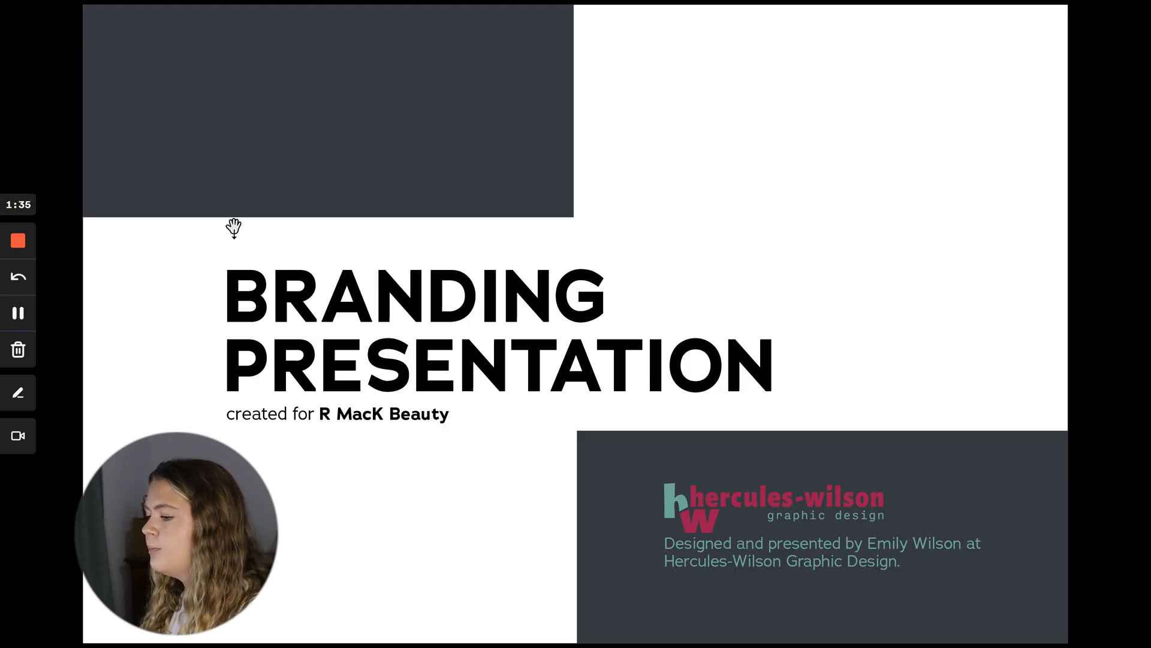
{"action": "key", "text": "Right"}
{"action": "key", "text": "Right"}
{"action": "key", "text": "Right"}
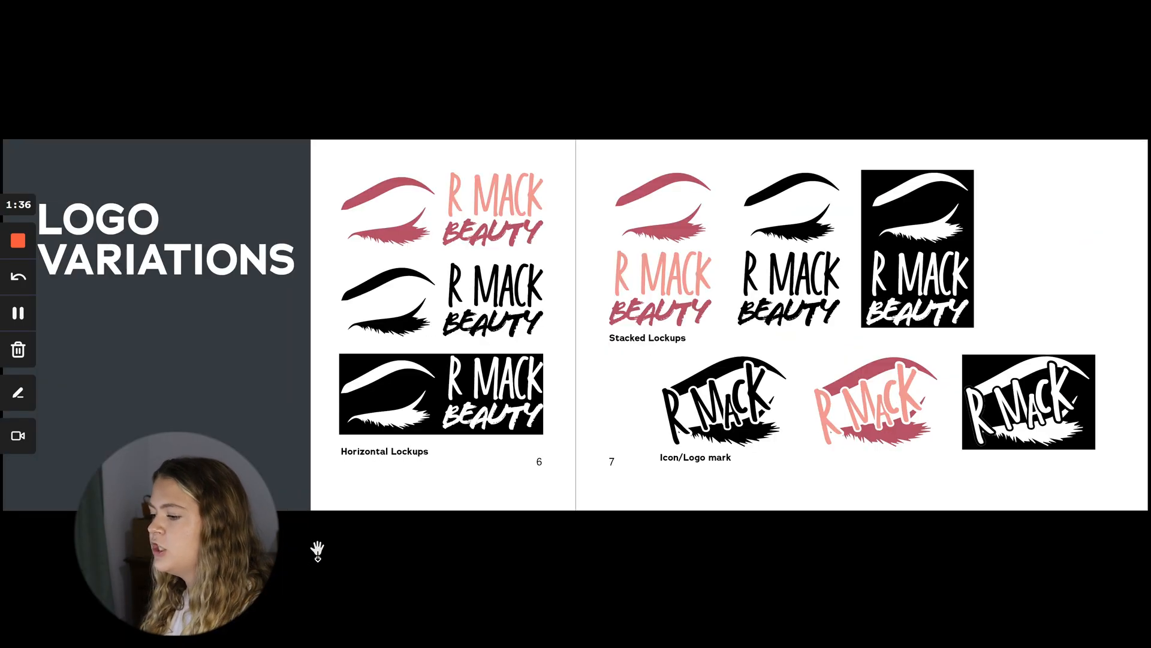
{"action": "key", "text": "Right"}
{"action": "key", "text": "Right"}
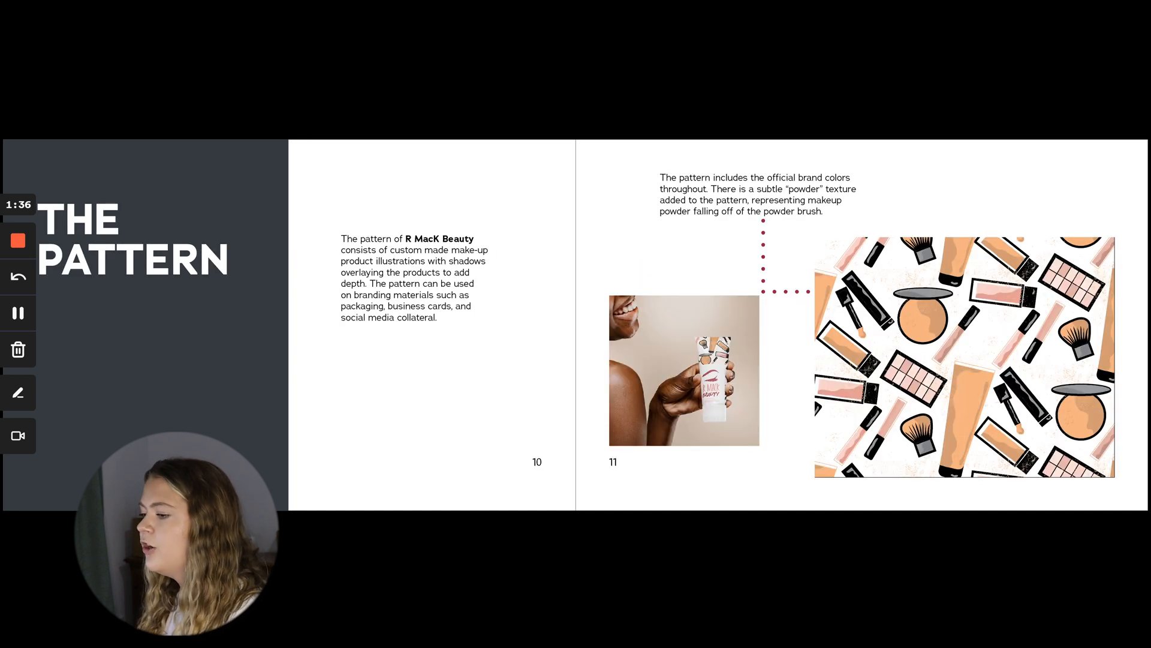
{"action": "key", "text": "Right"}
{"action": "key", "text": "Right"}
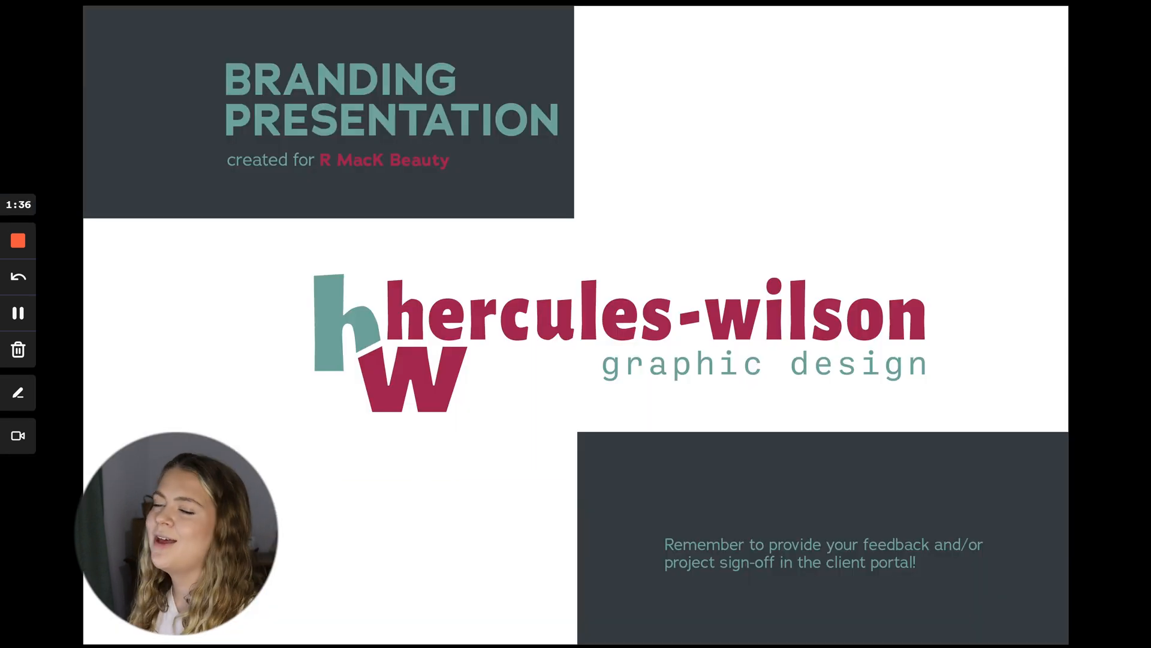